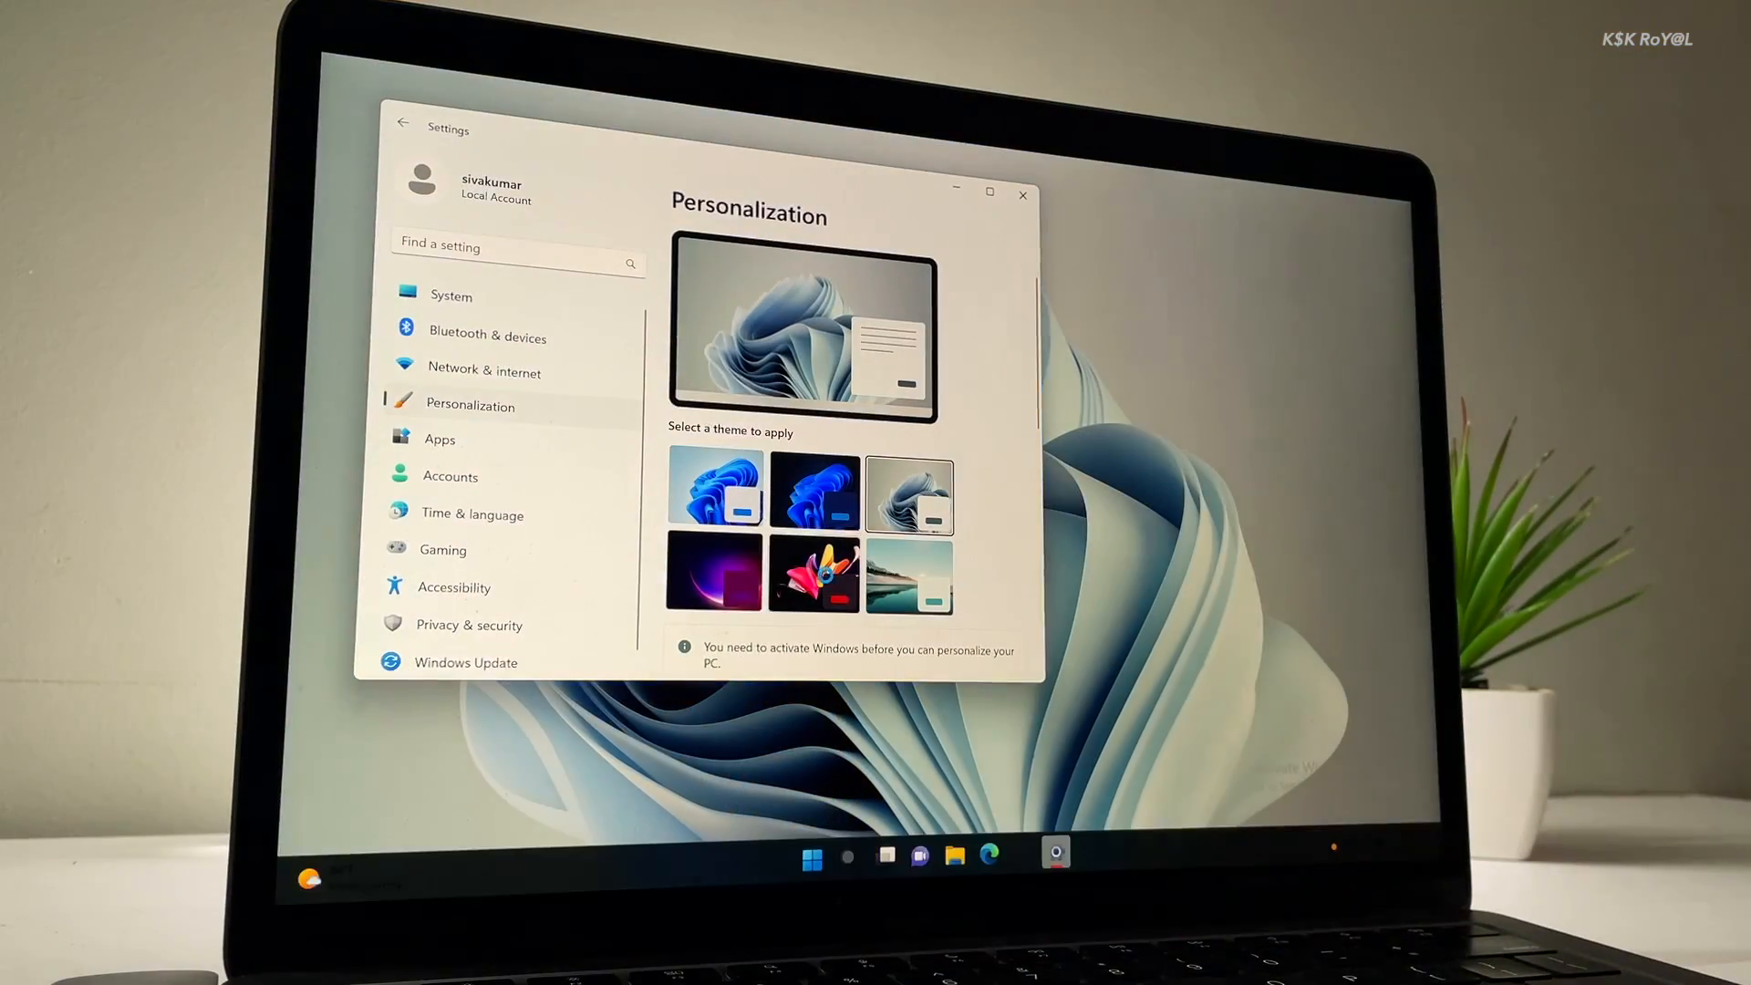
- Apply the dark theme with the colourful flower wallpaper and close the Settings window
left_click(825, 574)
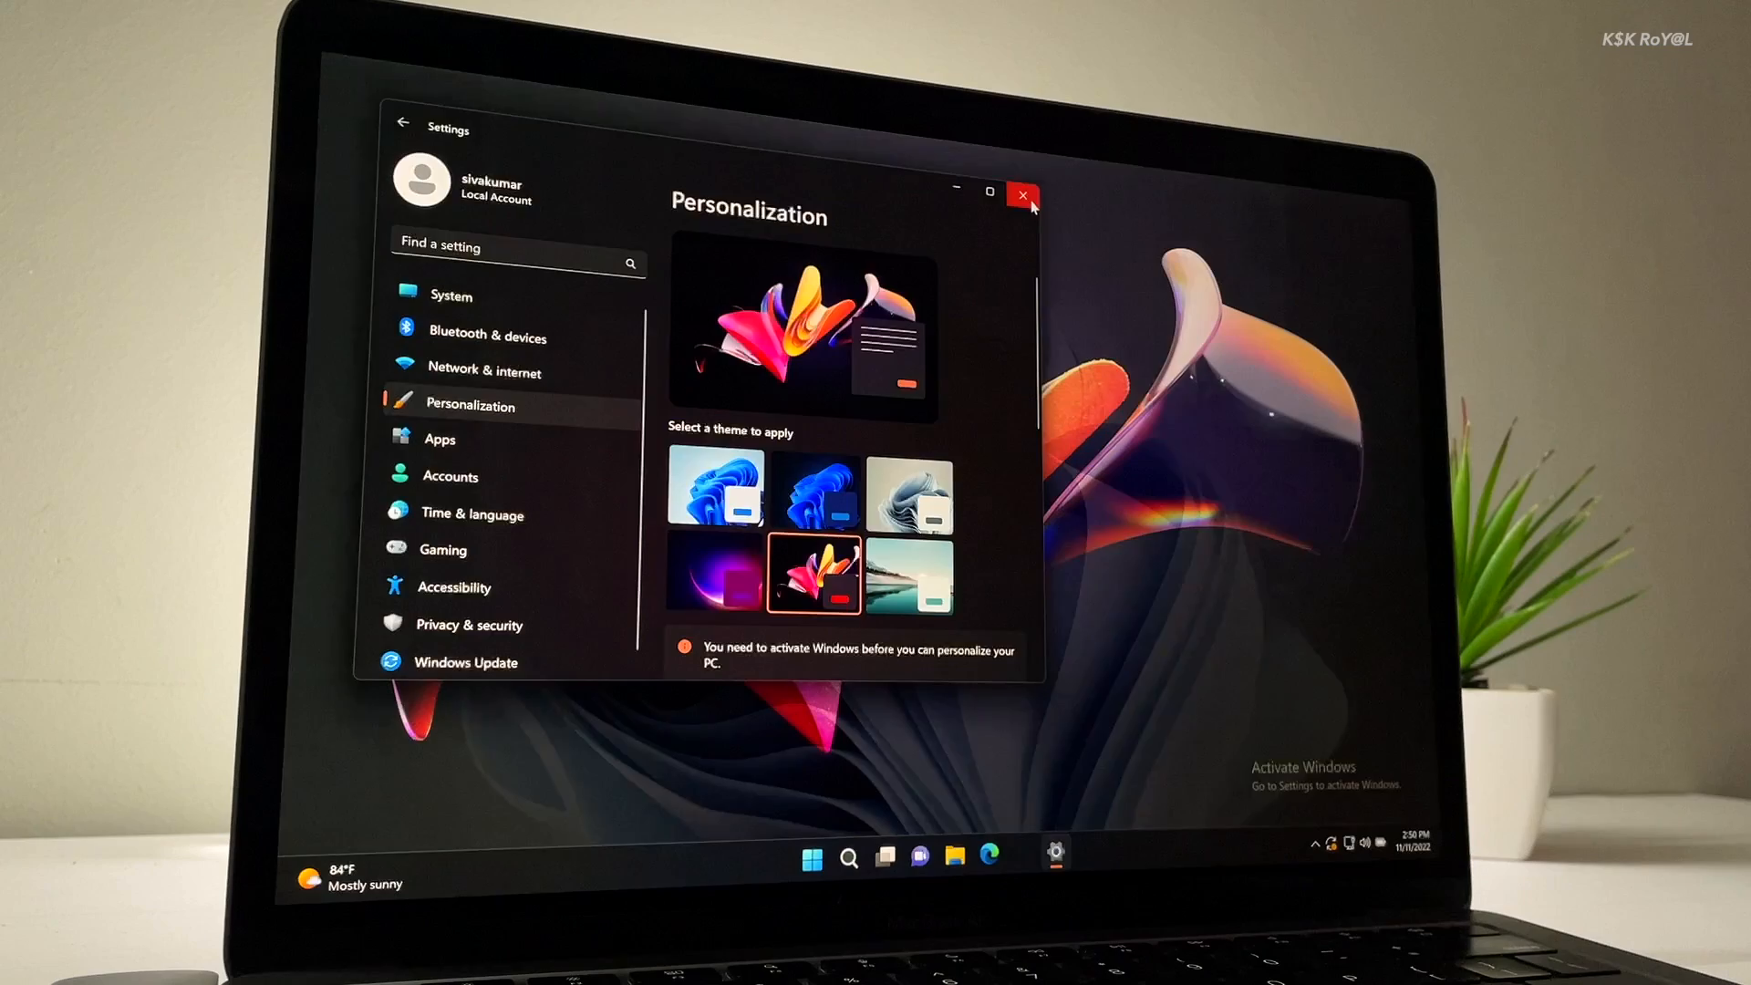
left_click(1022, 195)
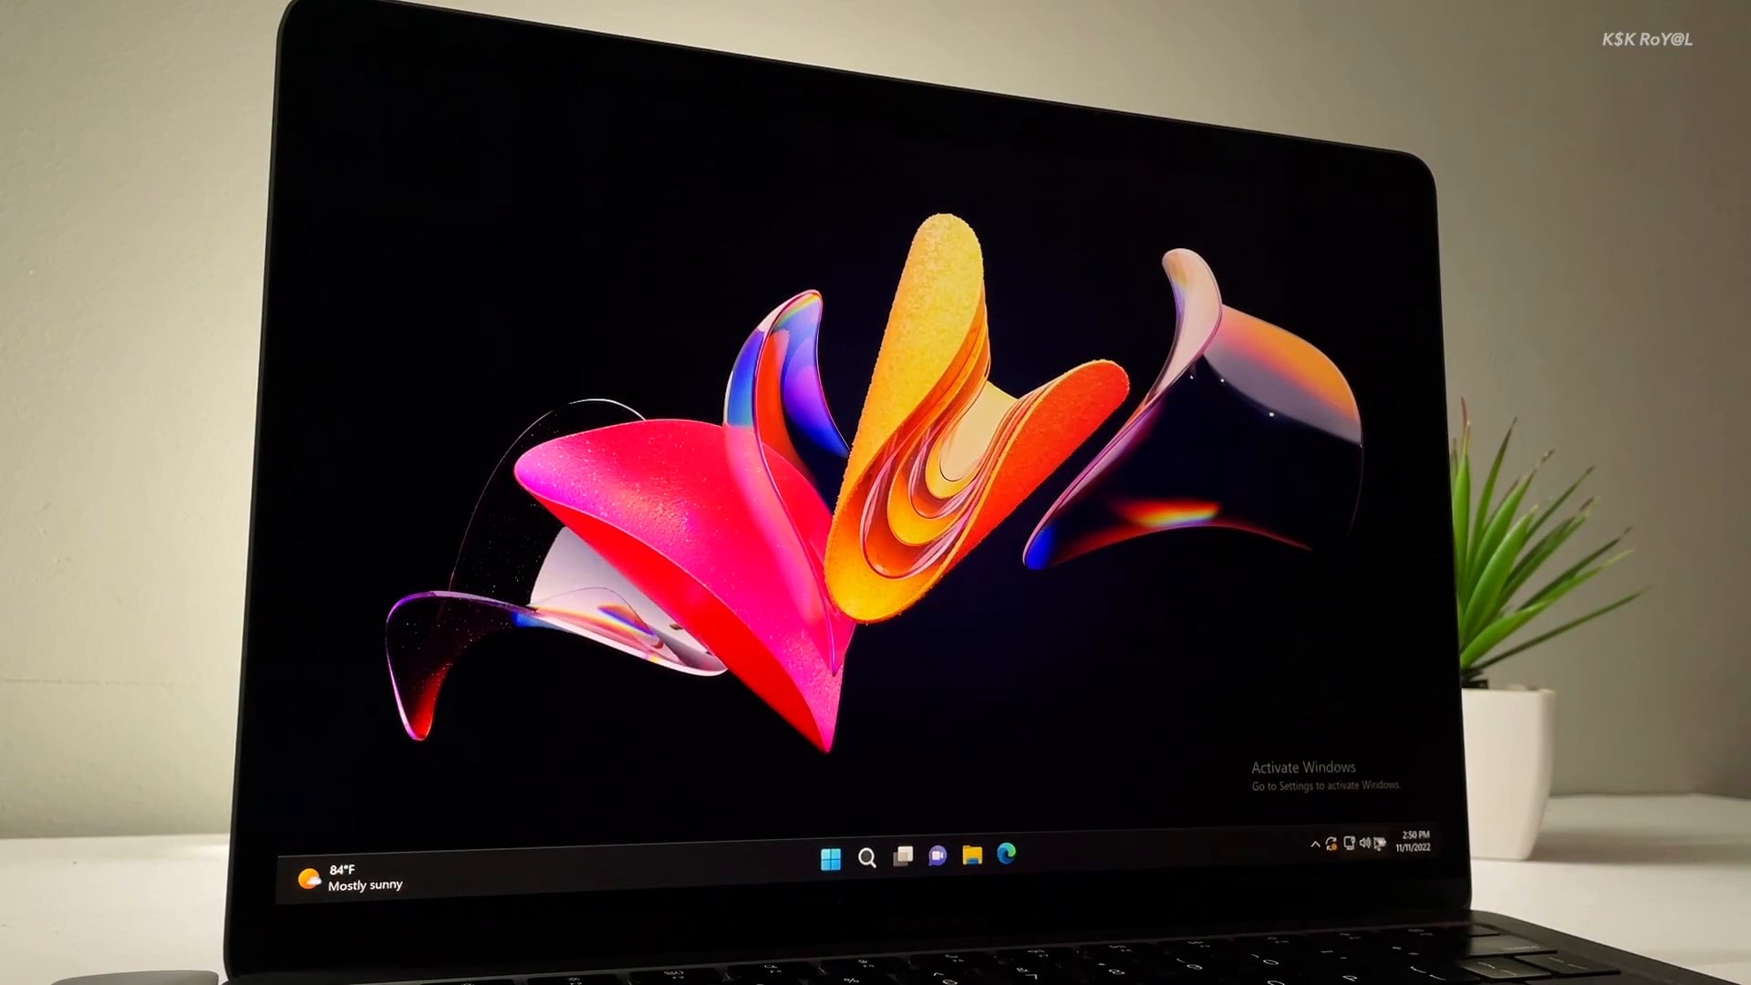
- View the quick settings and the Home view of File Explorer, and close both
key("super+a")
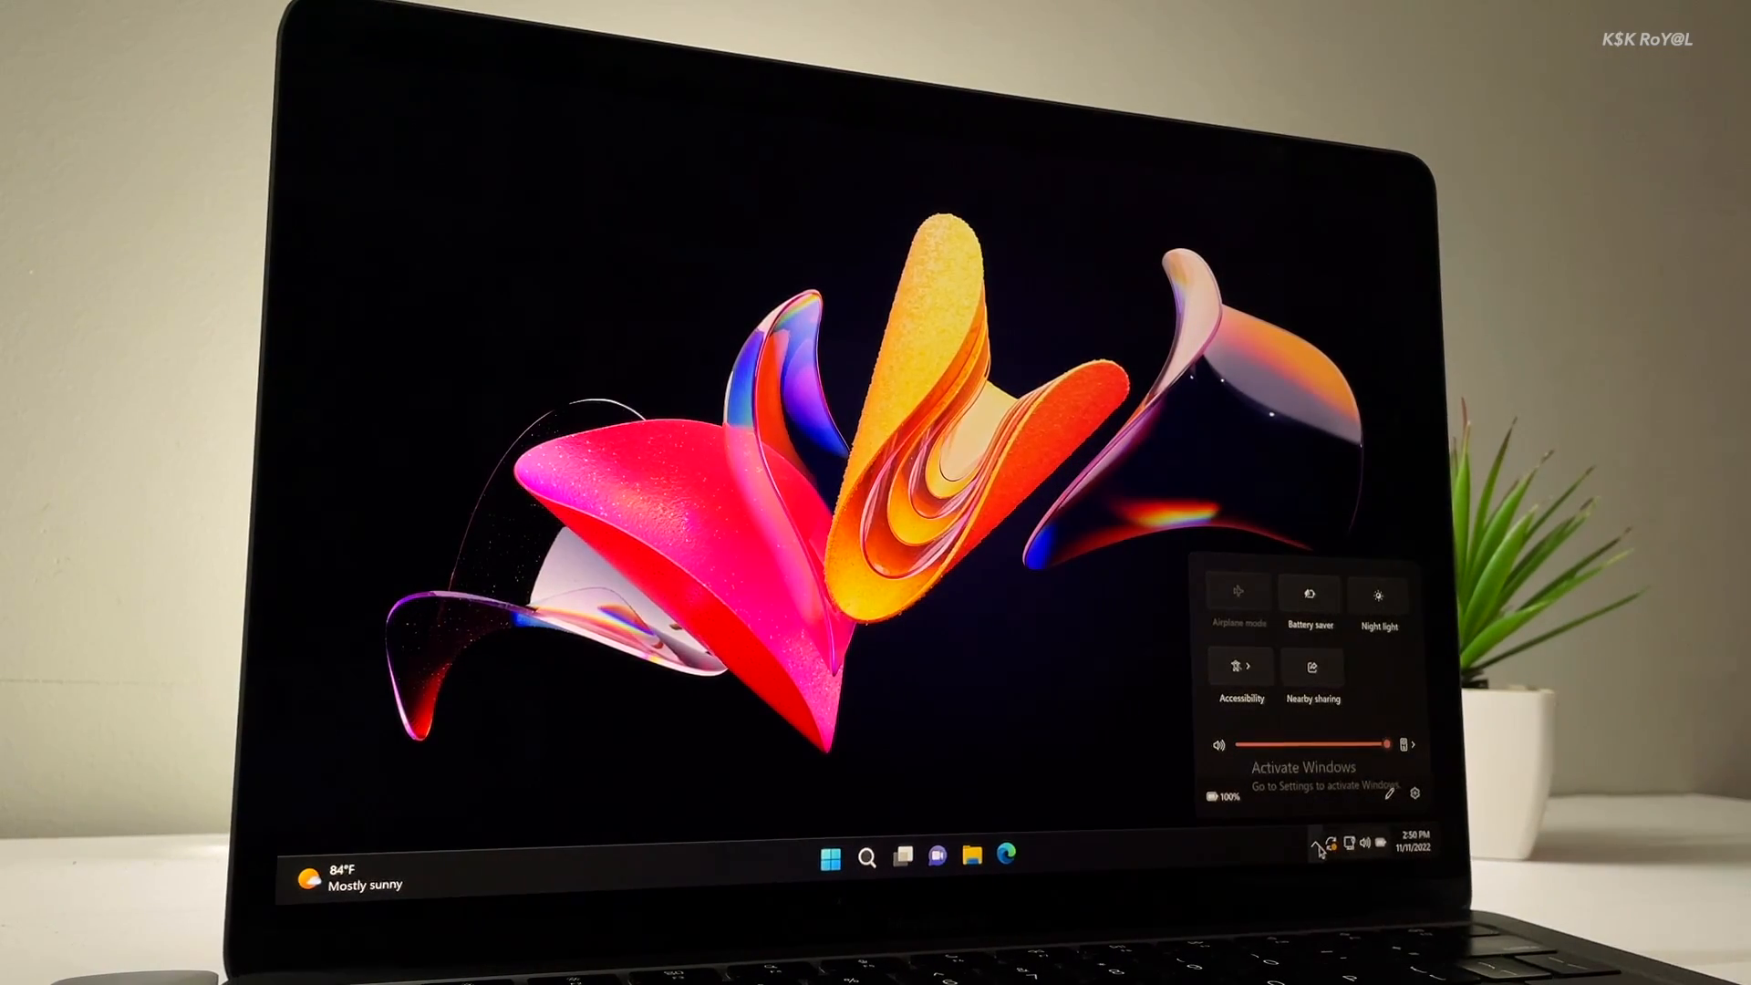
left_click(1319, 848)
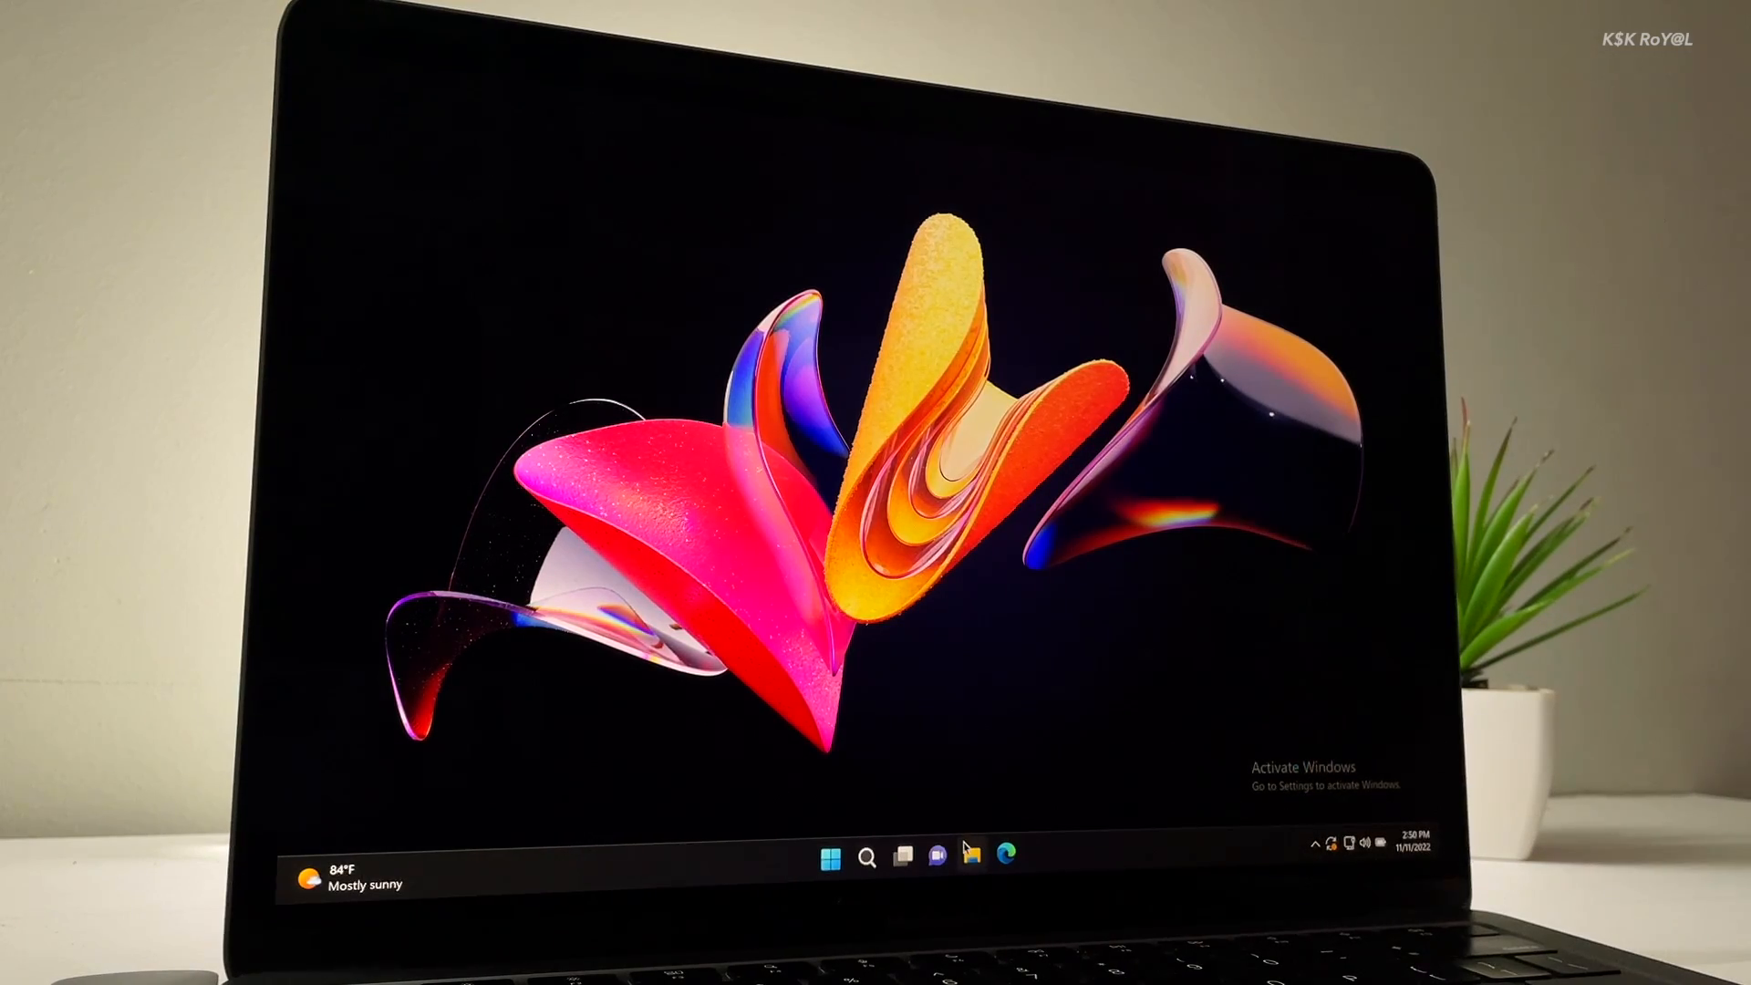
left_click(967, 850)
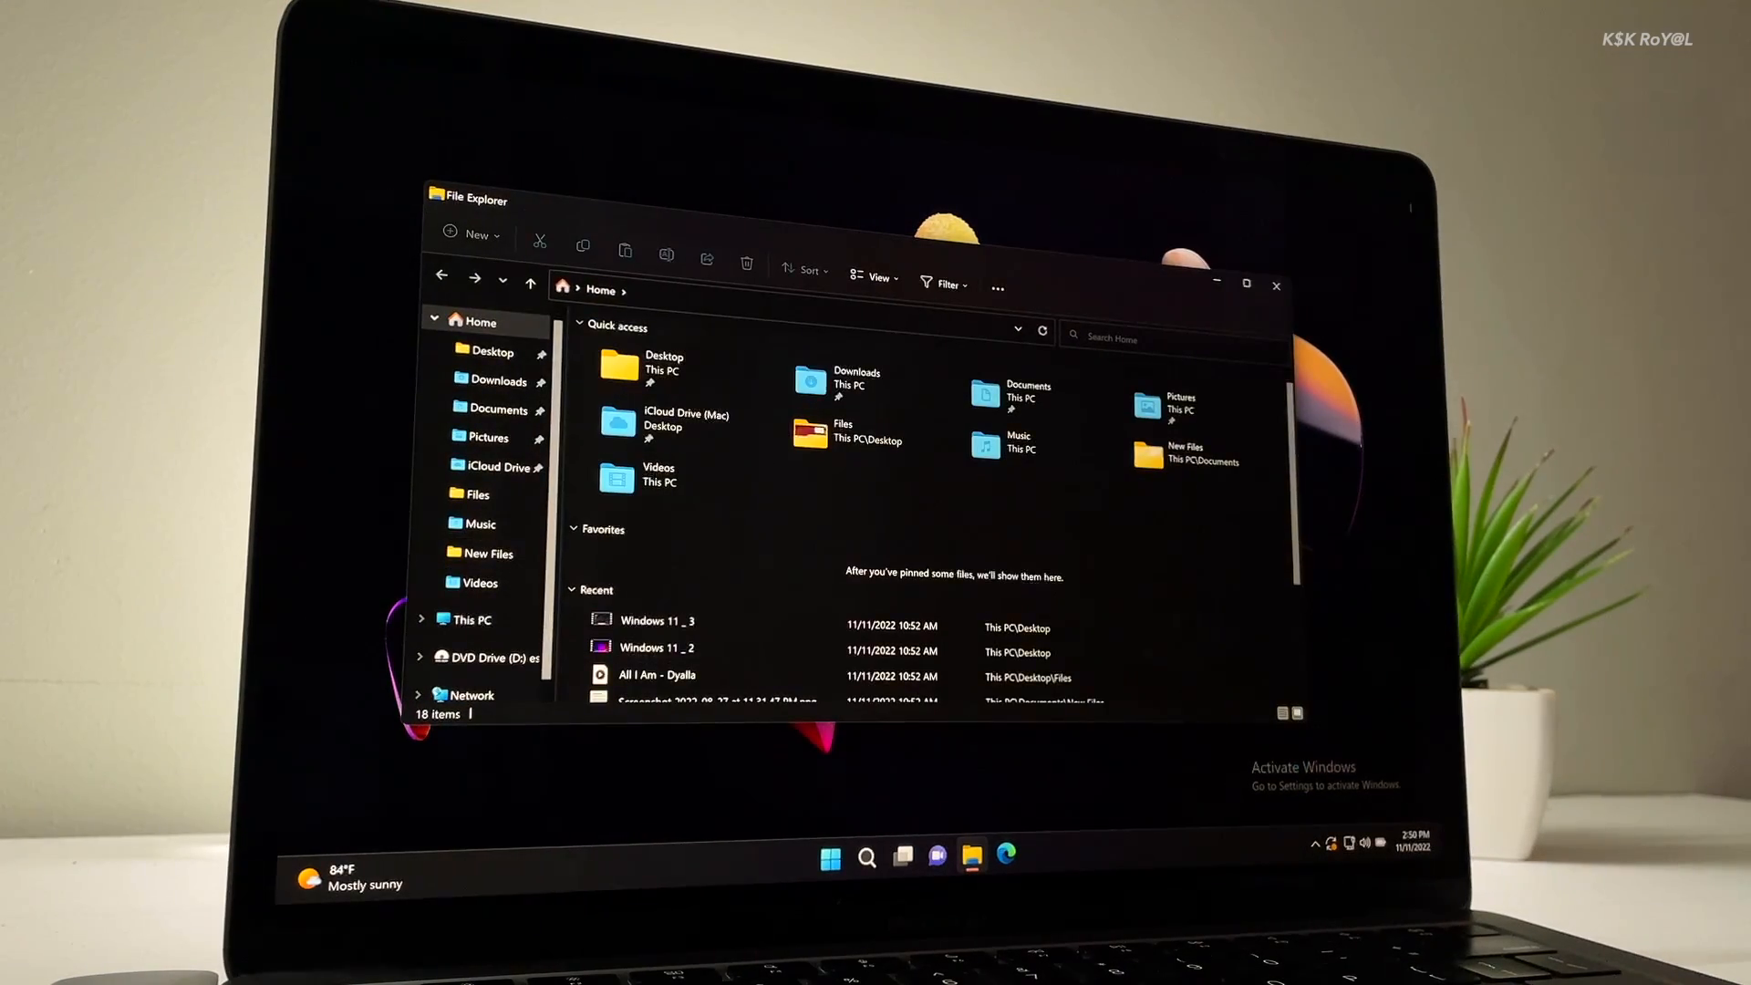
left_click(1275, 286)
- Switch to the next desktop background and close the Edge browser window
right_click(1085, 311)
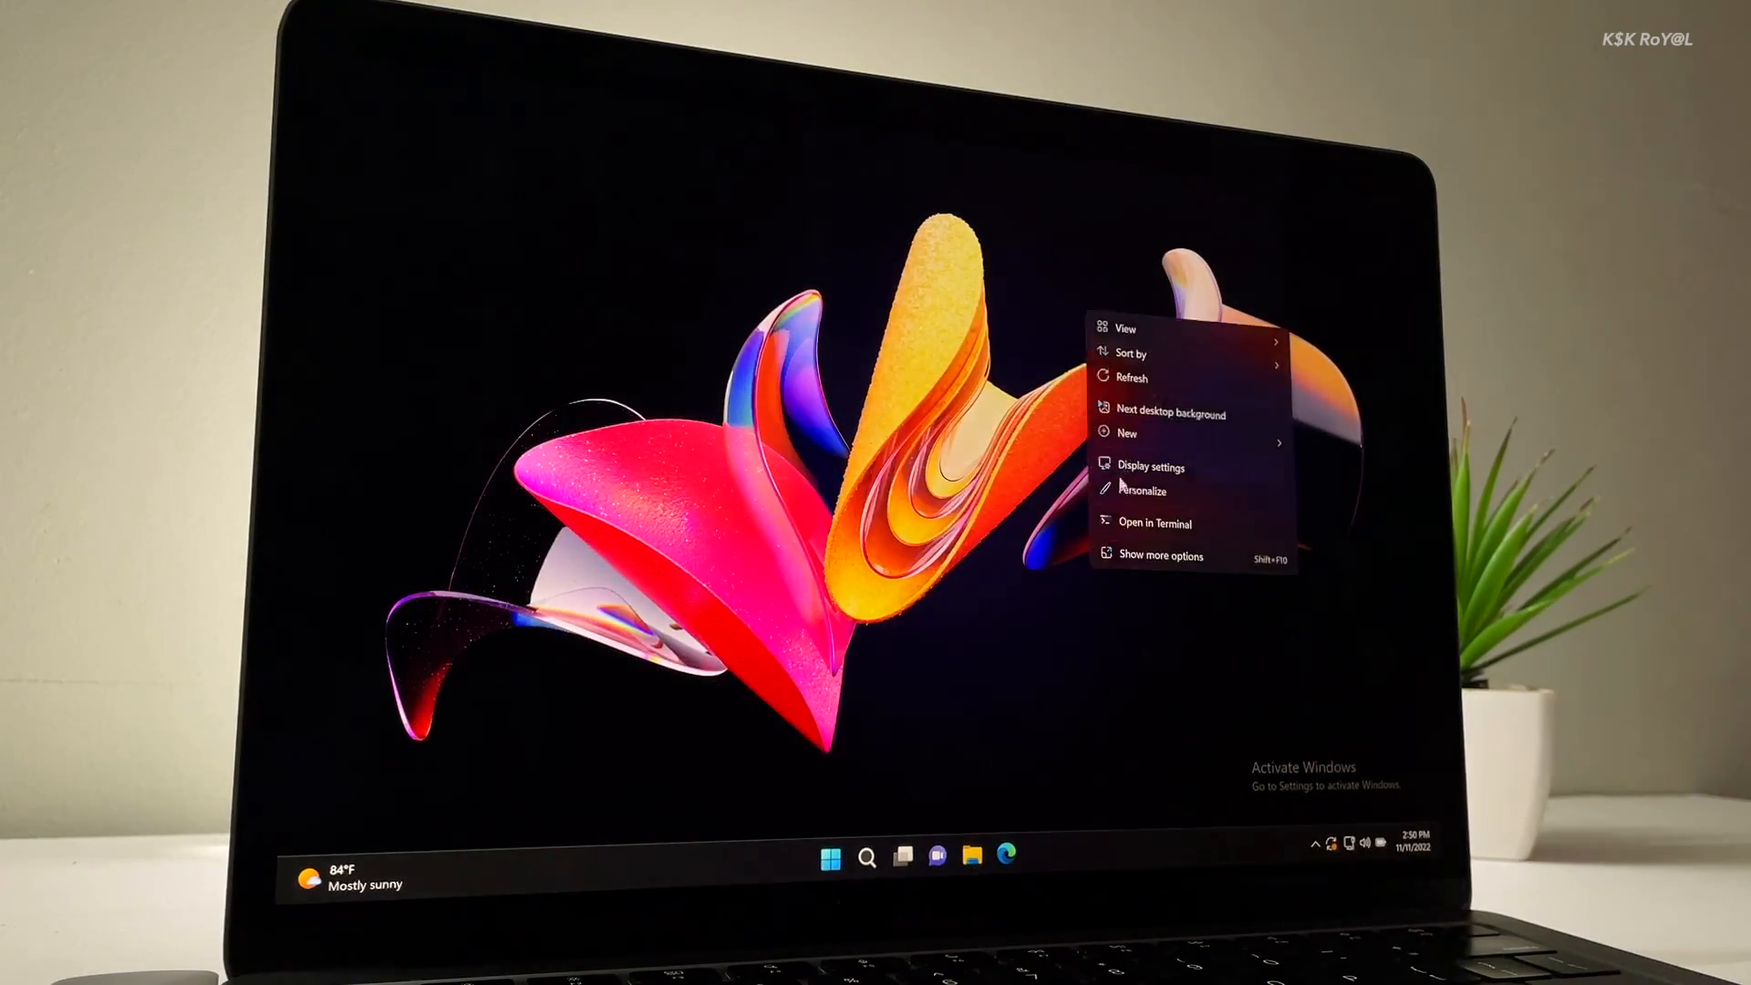
left_click(1158, 411)
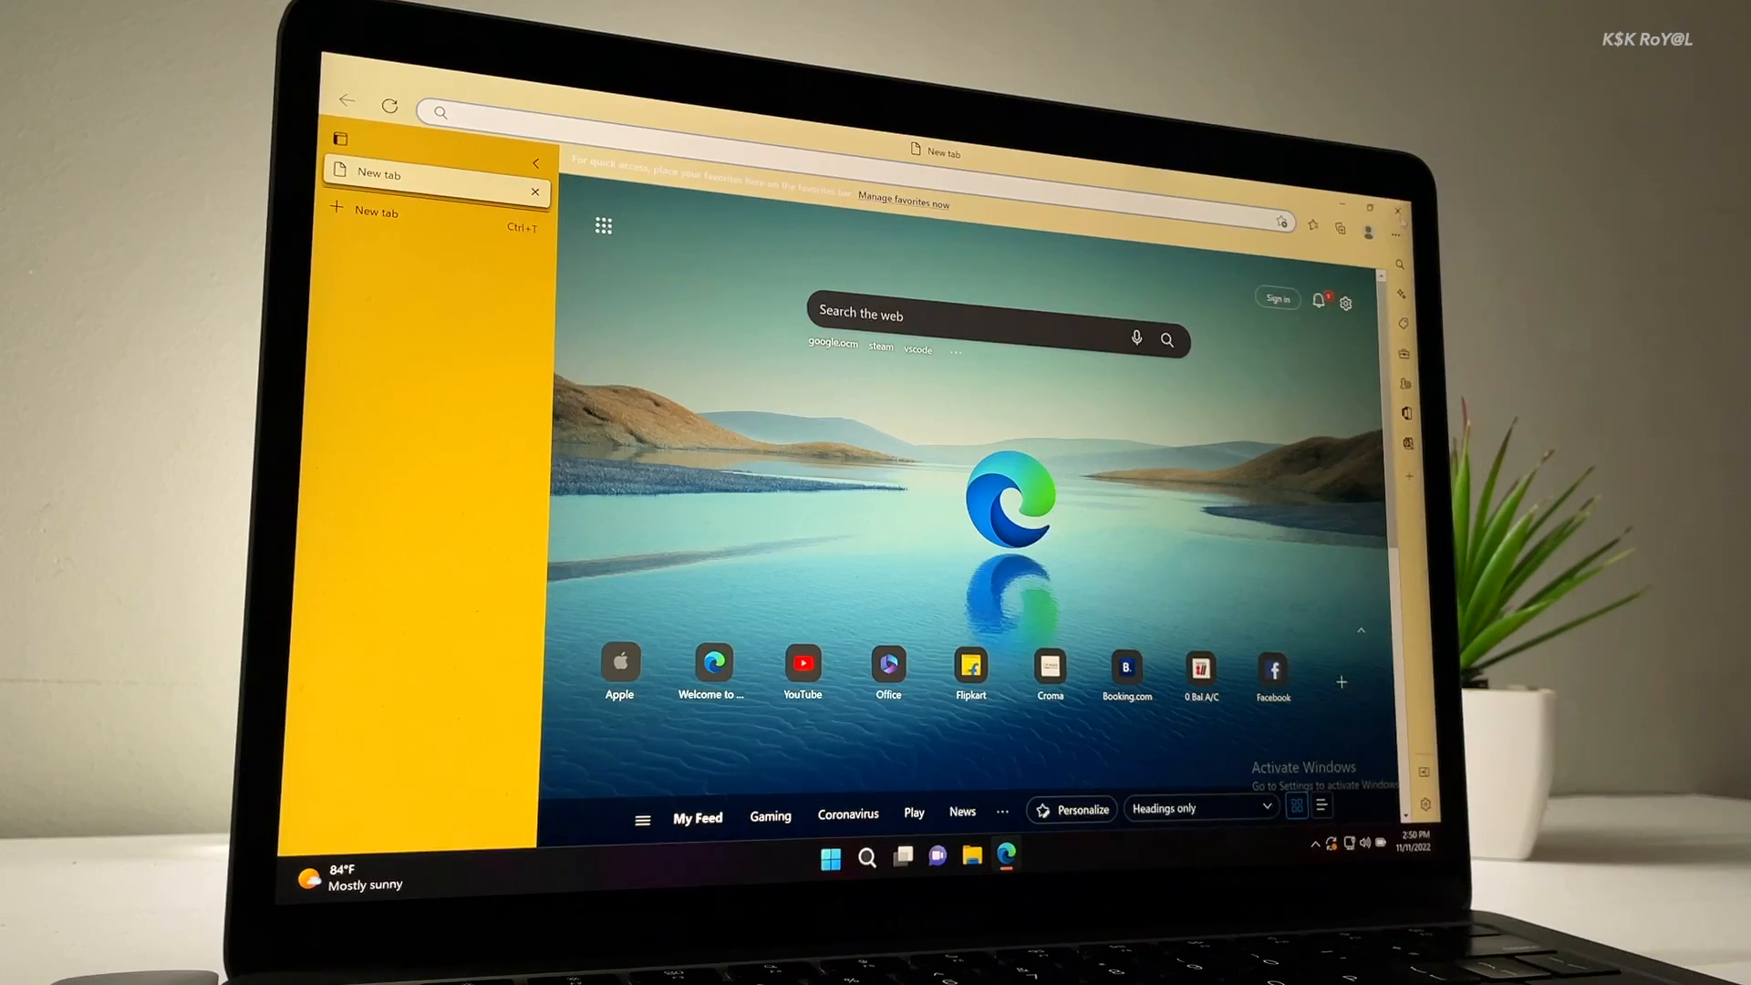
left_click(1397, 211)
- Search Windows for "vs" and launch Visual Studio Code
key("super")
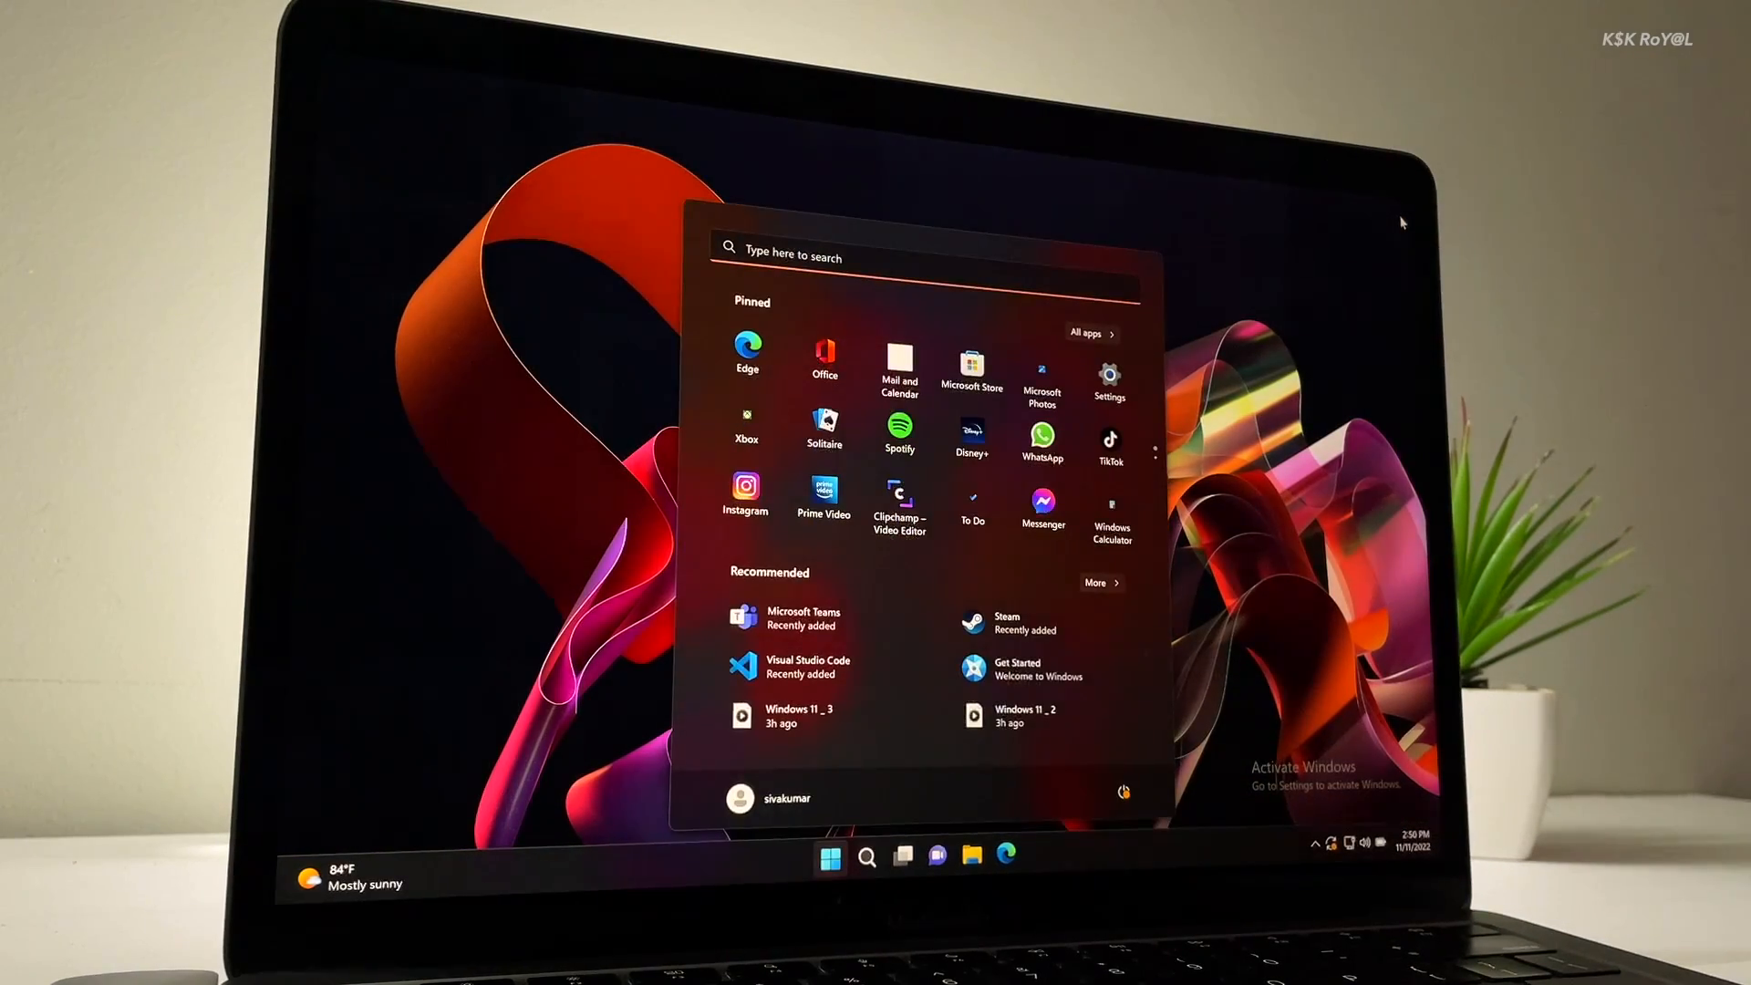
type("vcode")
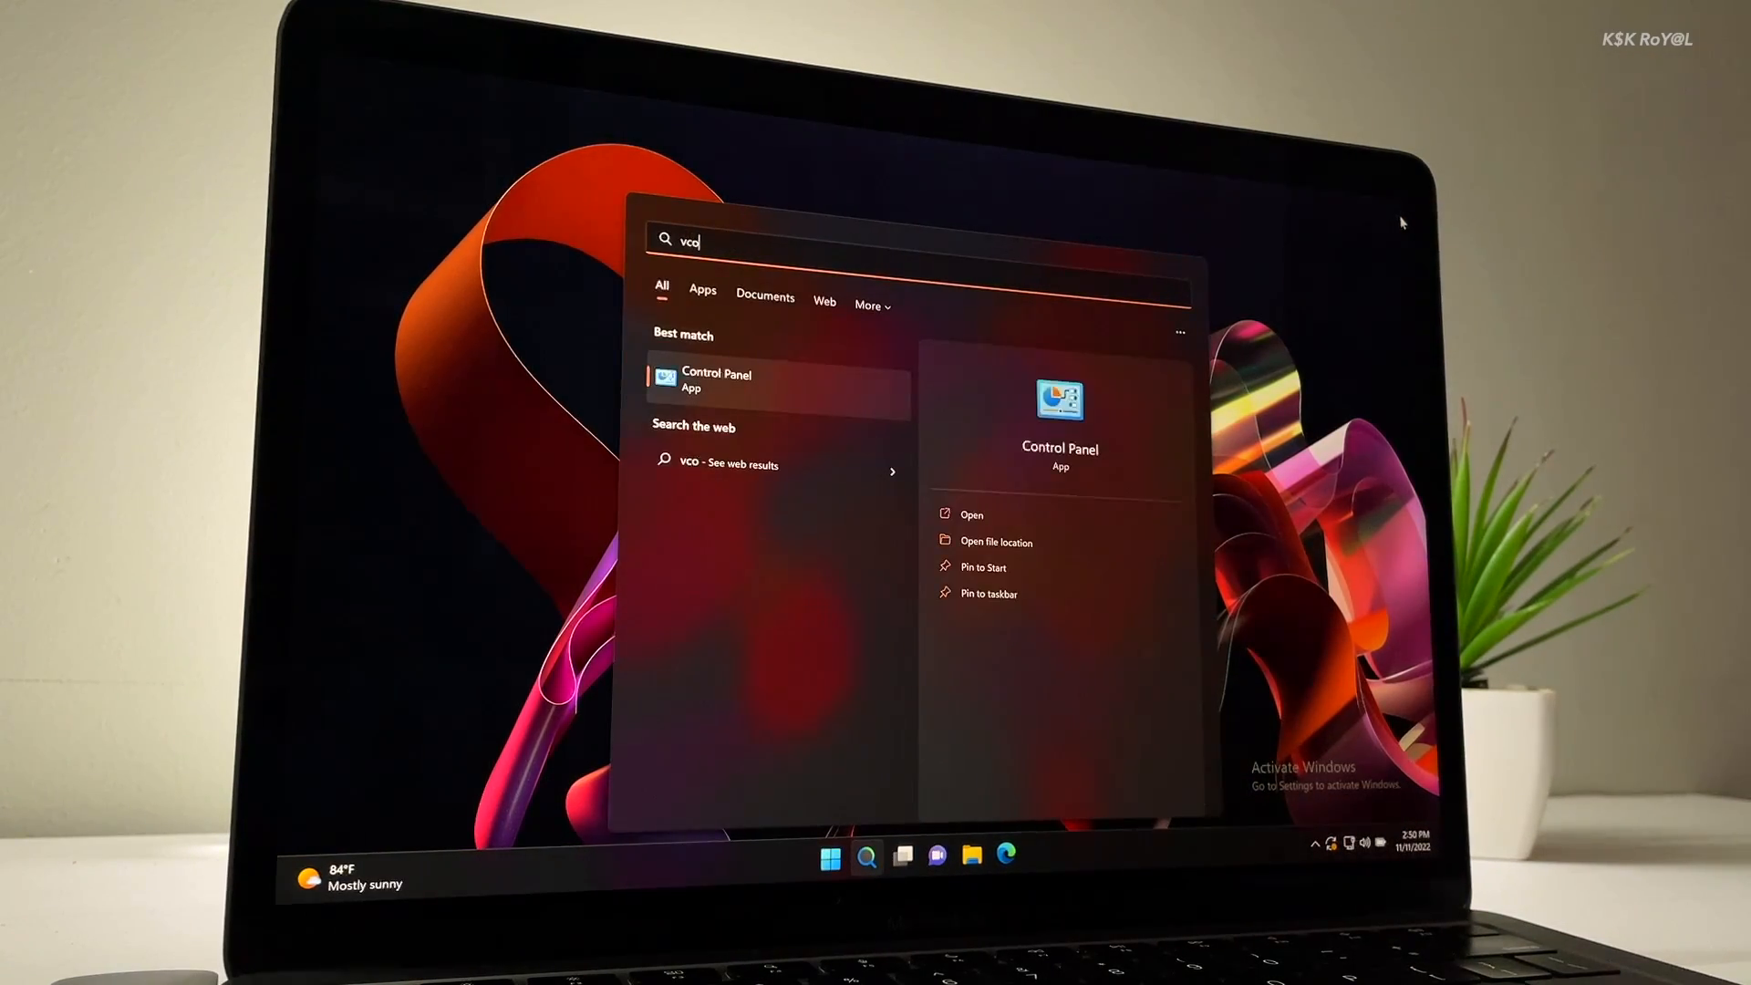
key("BackSpace")
key("BackSpace")
key("BackSpace")
key("BackSpace")
type("s")
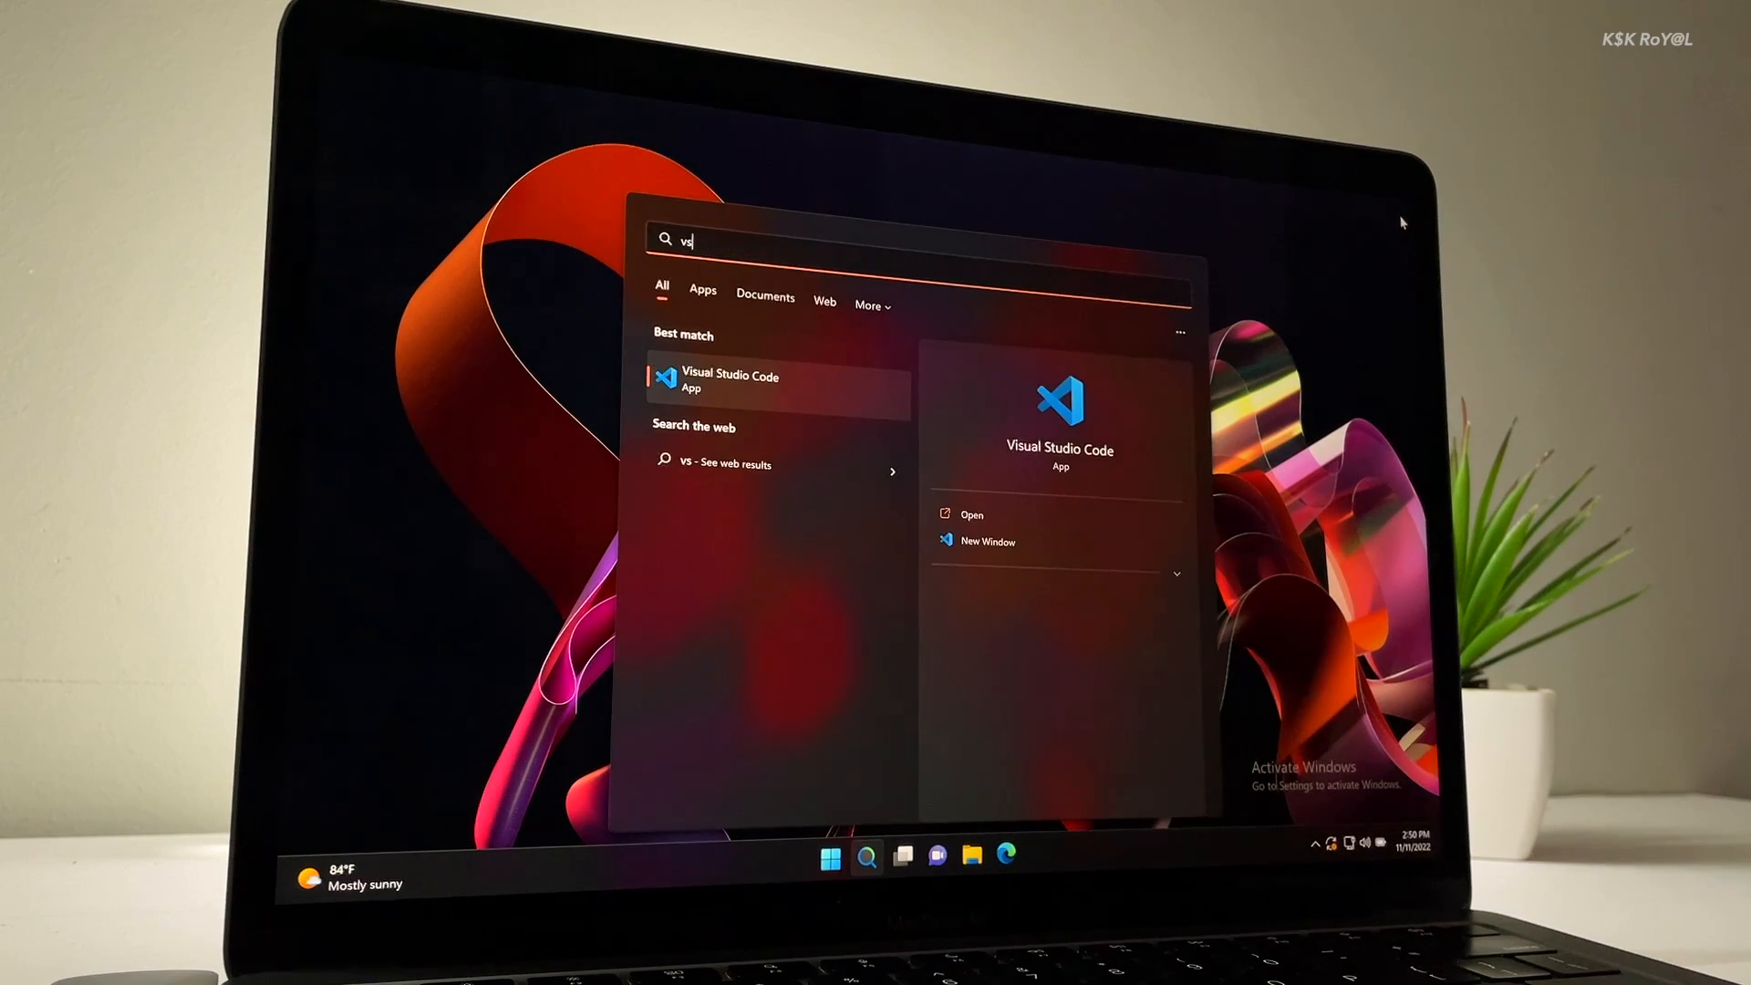
key("Return")
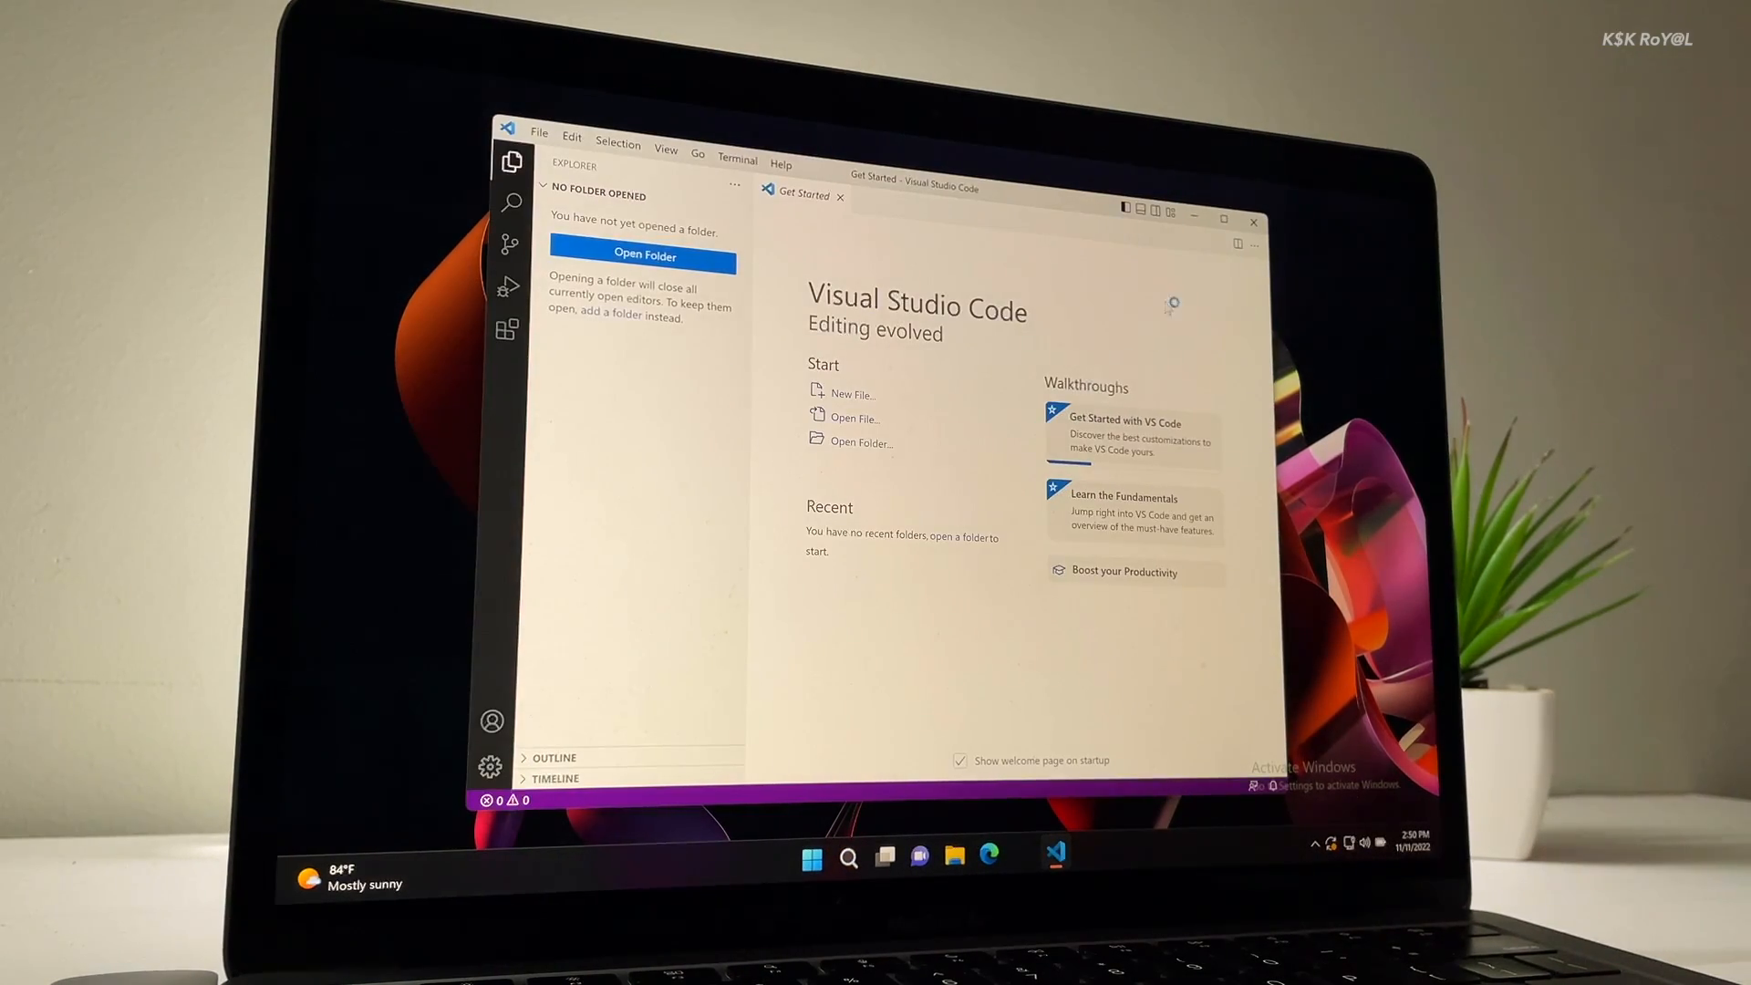
- Close the Get Started page and the Visual Studio Code window
left_click(839, 198)
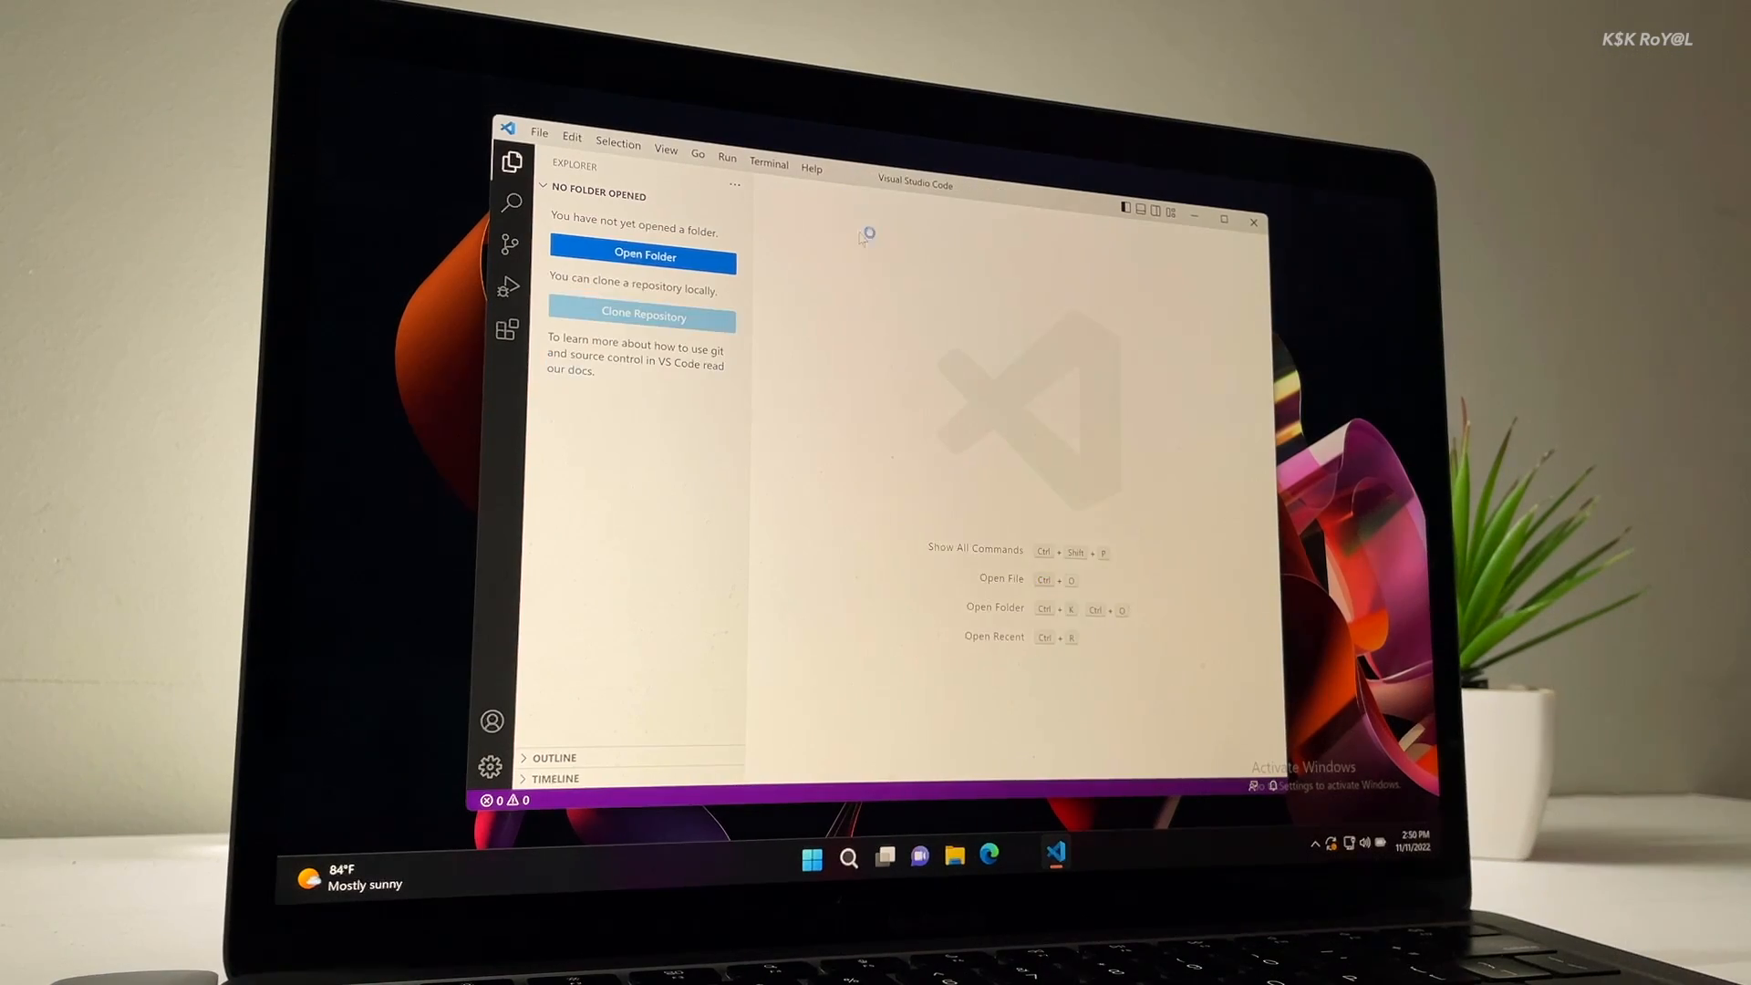
left_click(1263, 228)
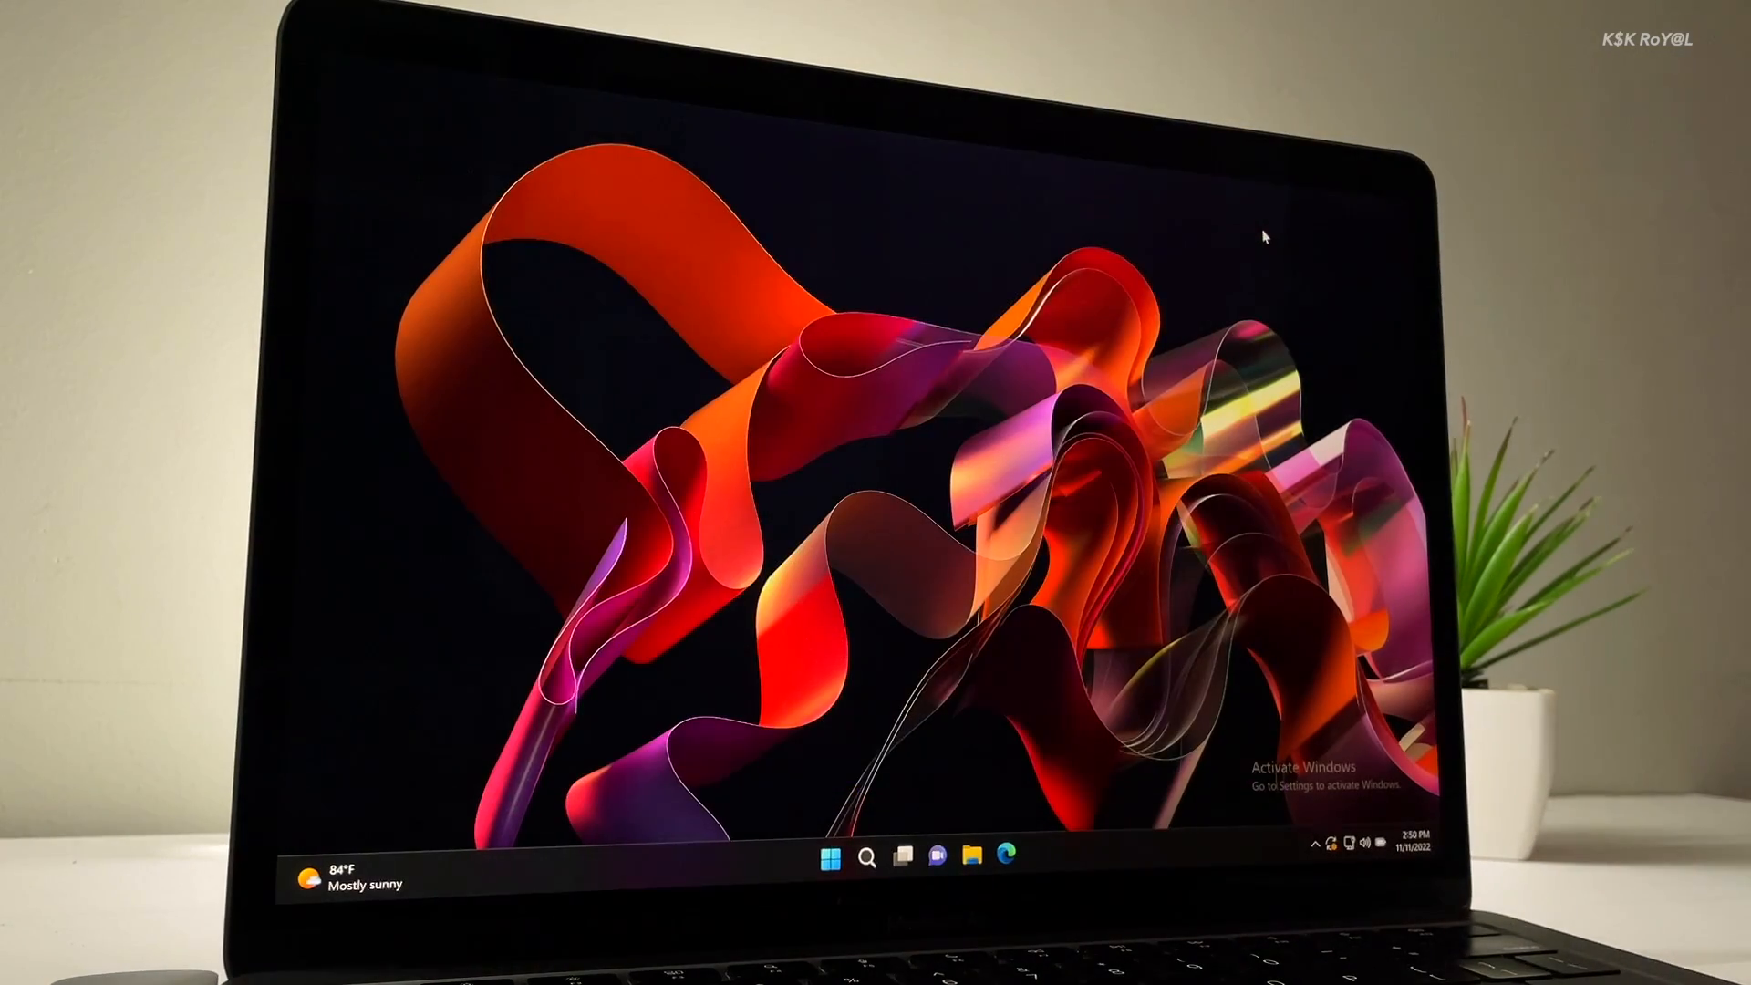
- Search Windows for "settings"
key("super")
type("settings")
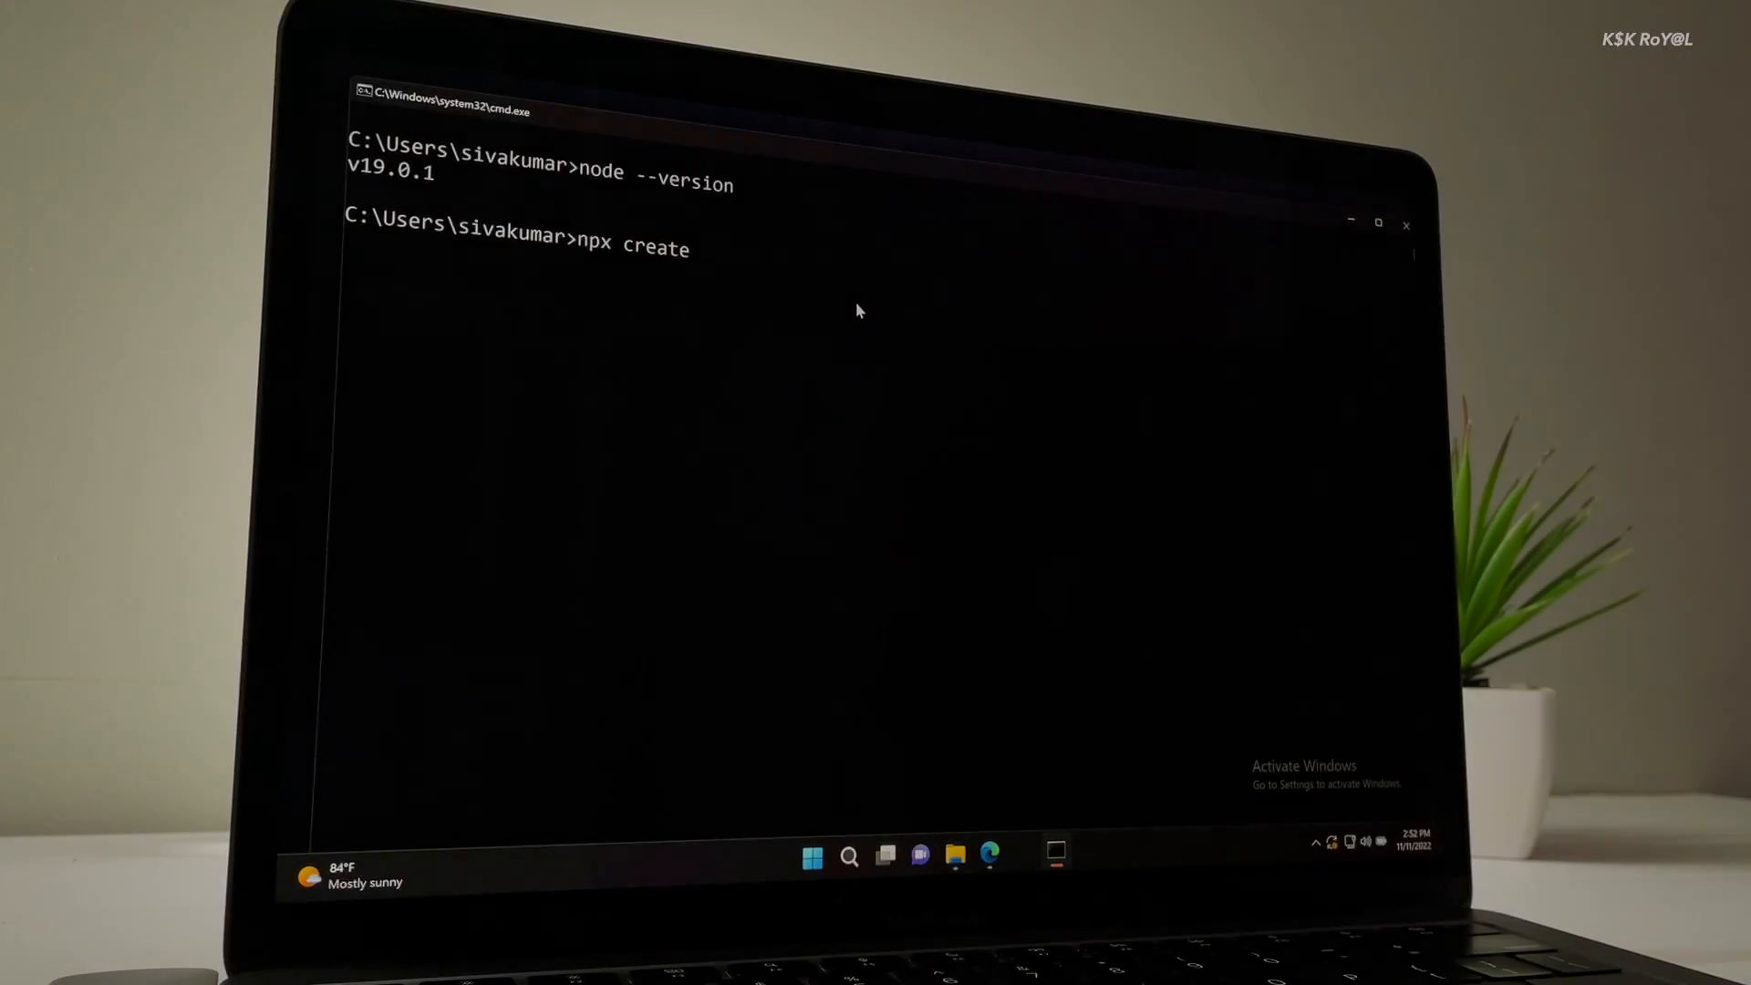
- Create a React project with npx create-react-app learn-app and accept the package installation with y
type("-react-app learn-app")
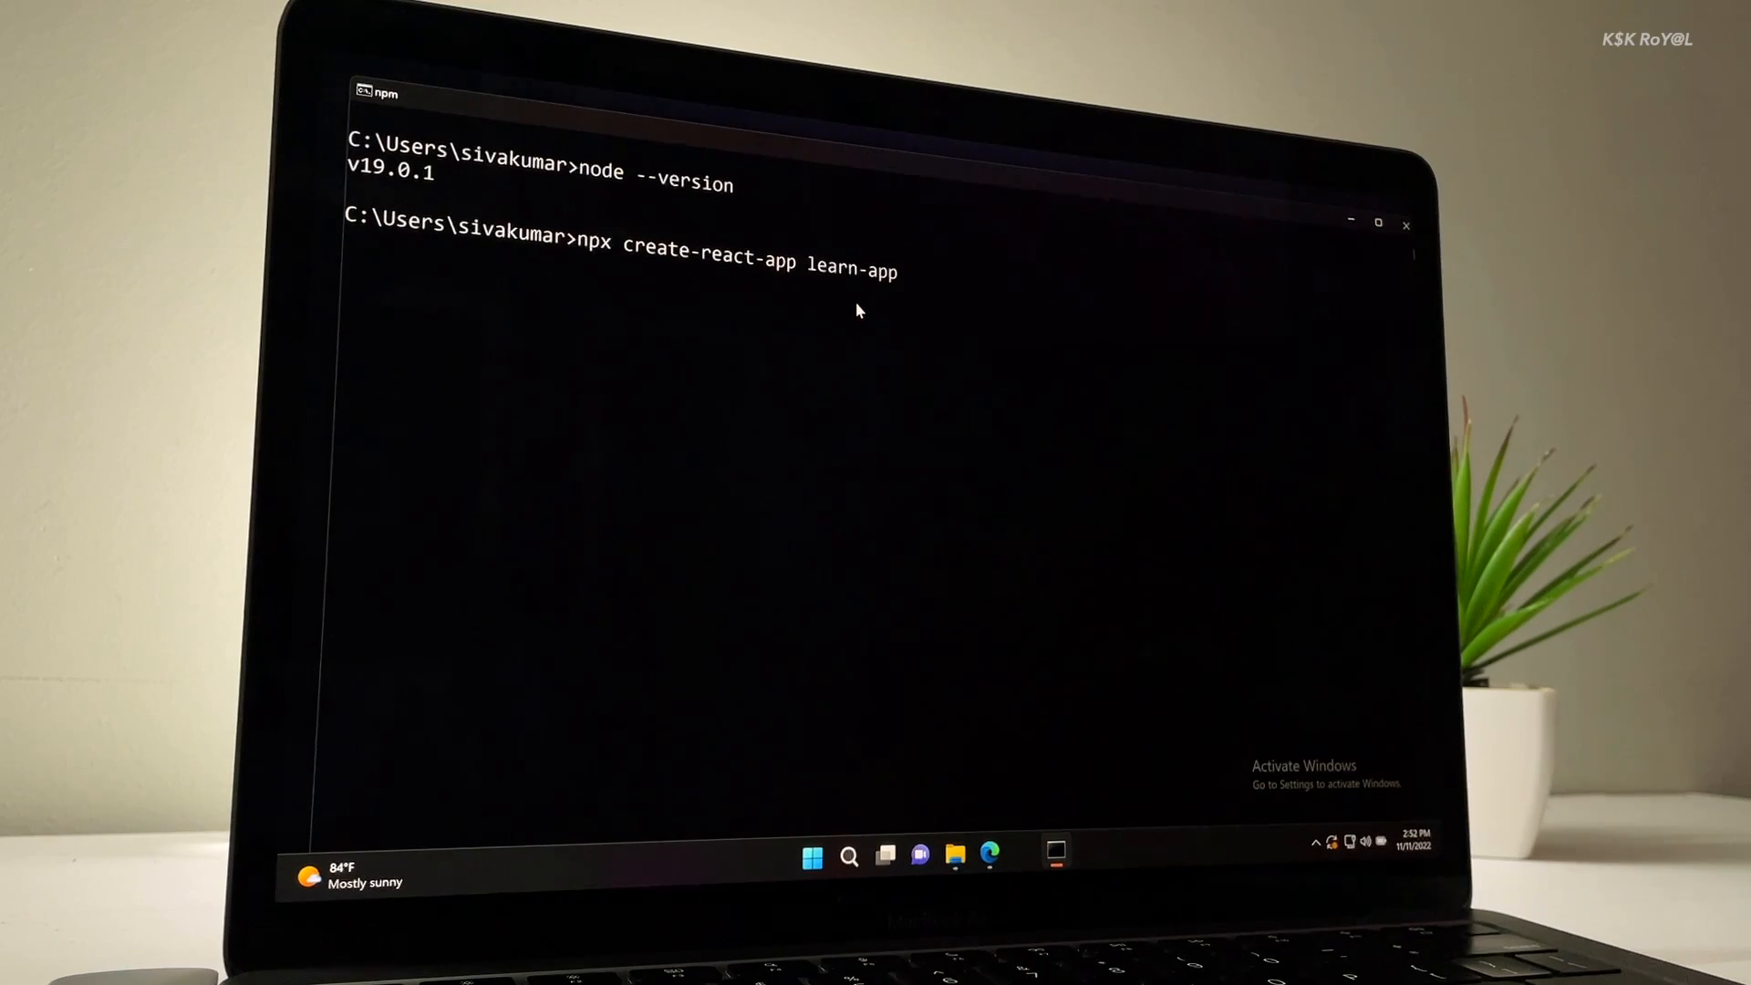
key("Return")
type("y")
key("Return")
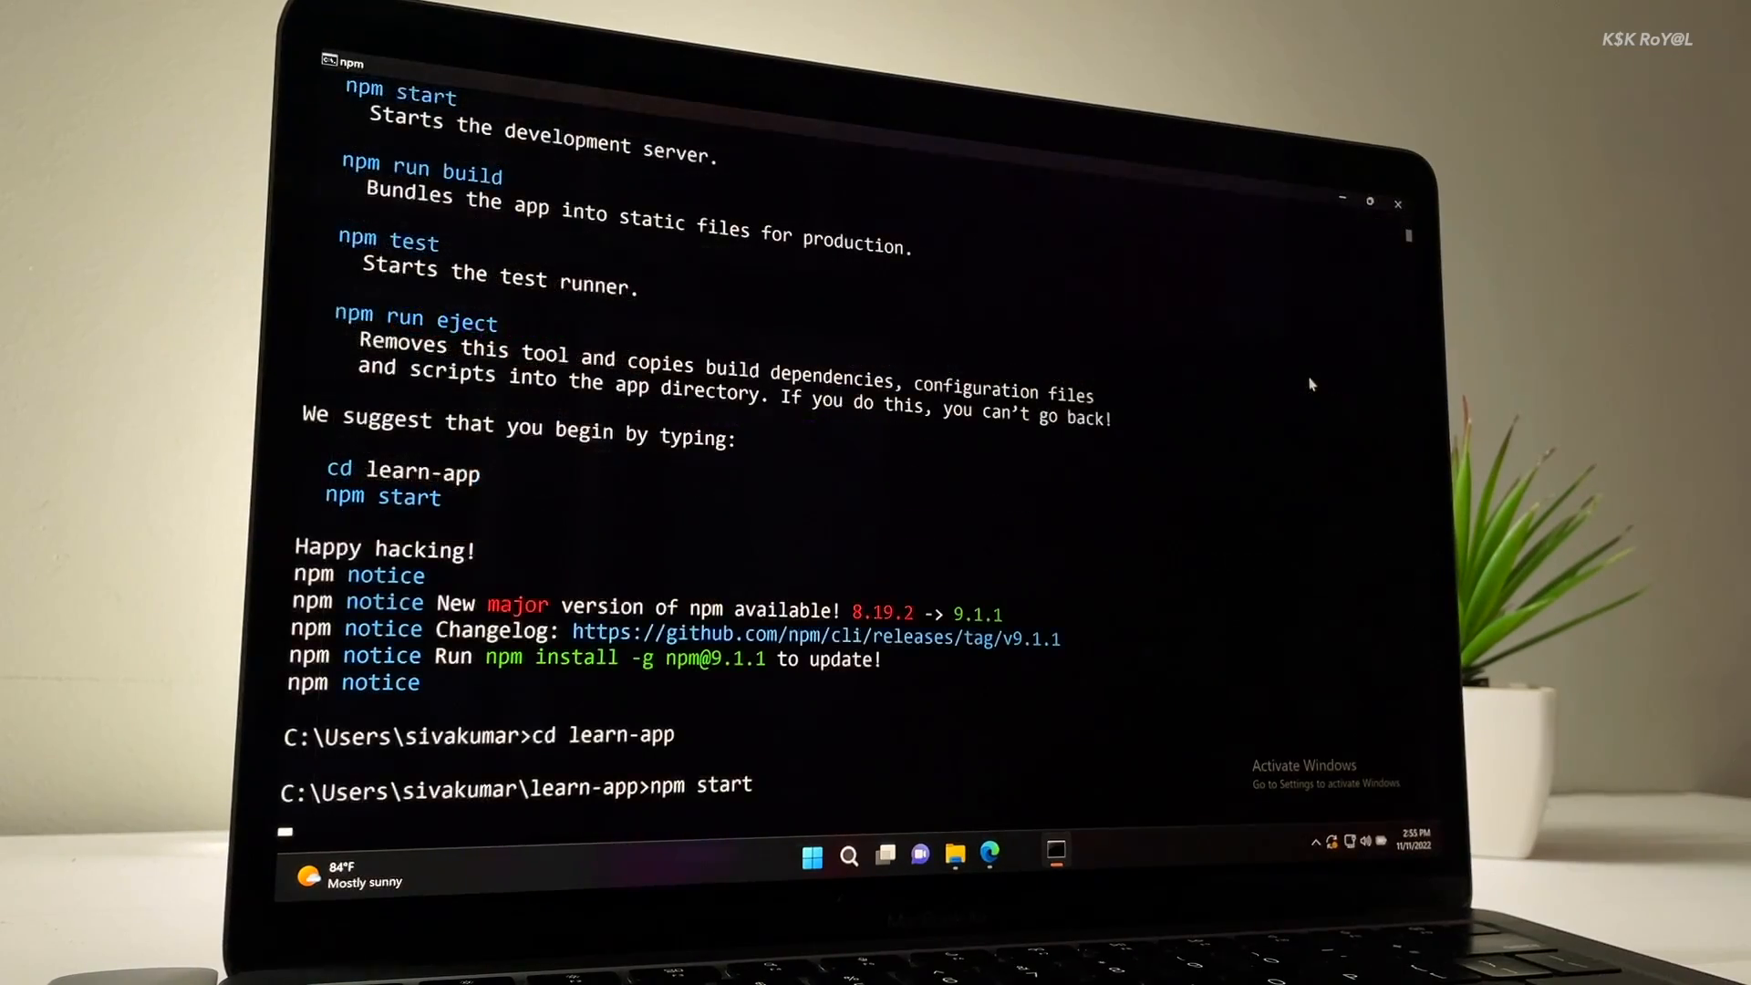
- Start the learn-app development server with npm start, granting node firewall access on public networks and opening it in Microsoft Edge
key("Return")
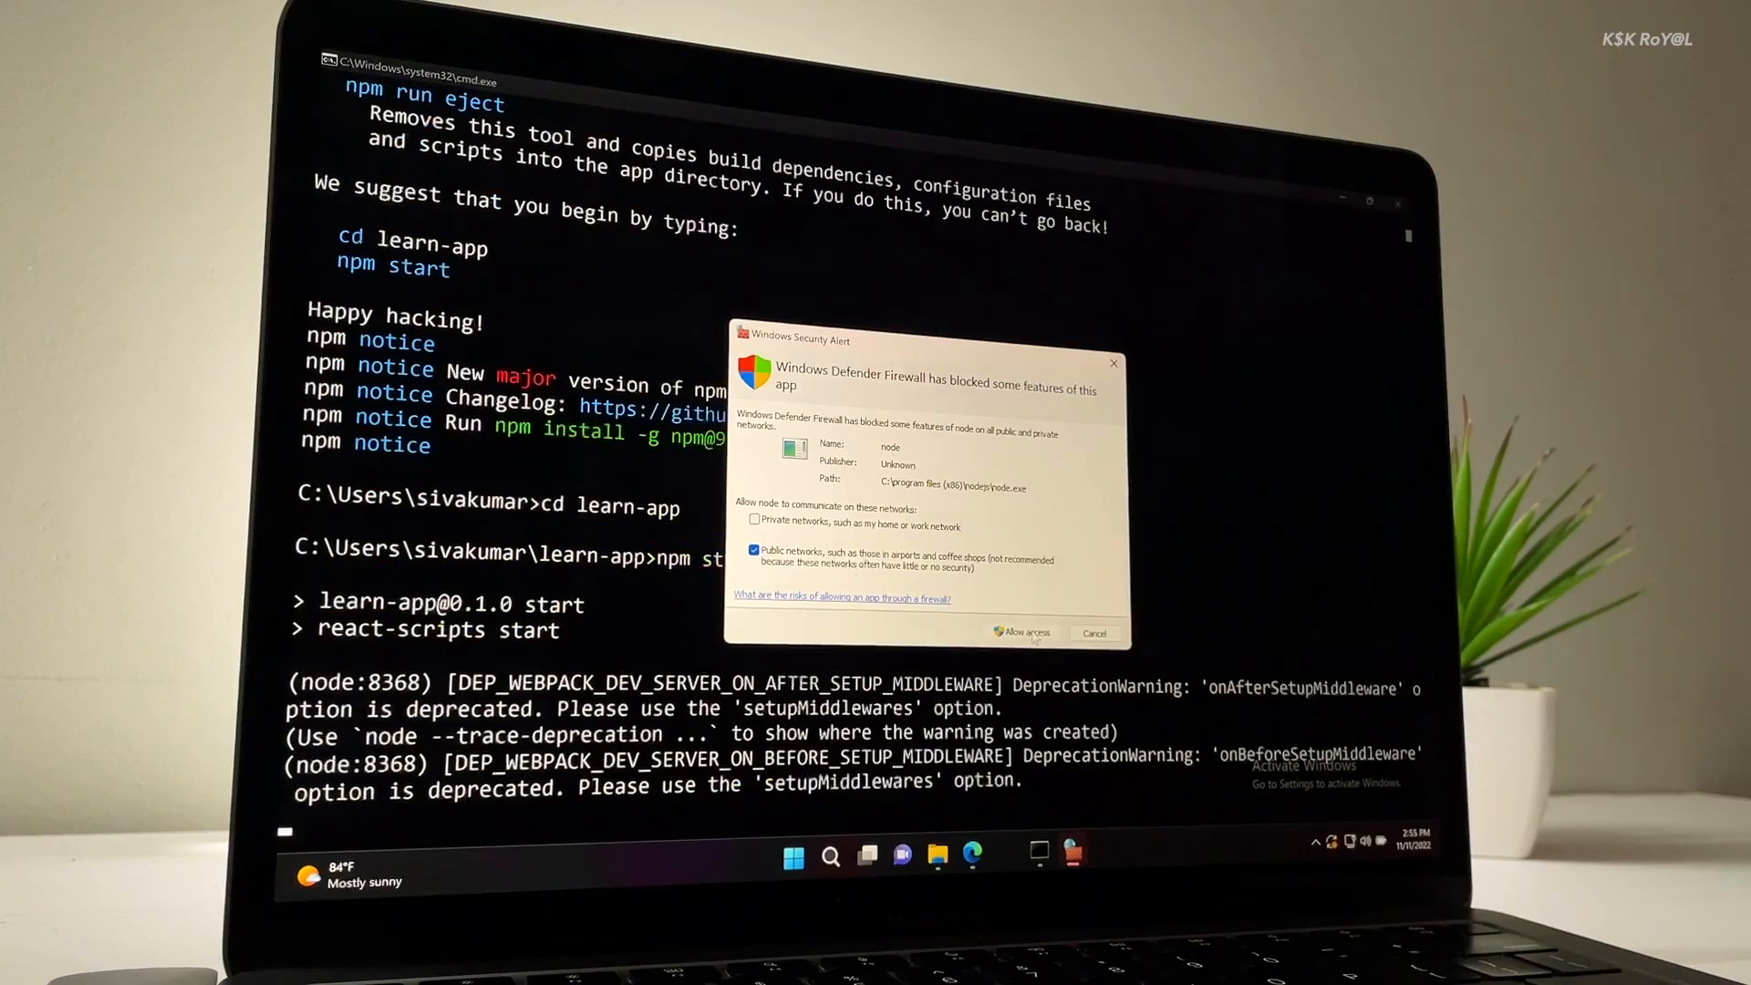
left_click(1030, 632)
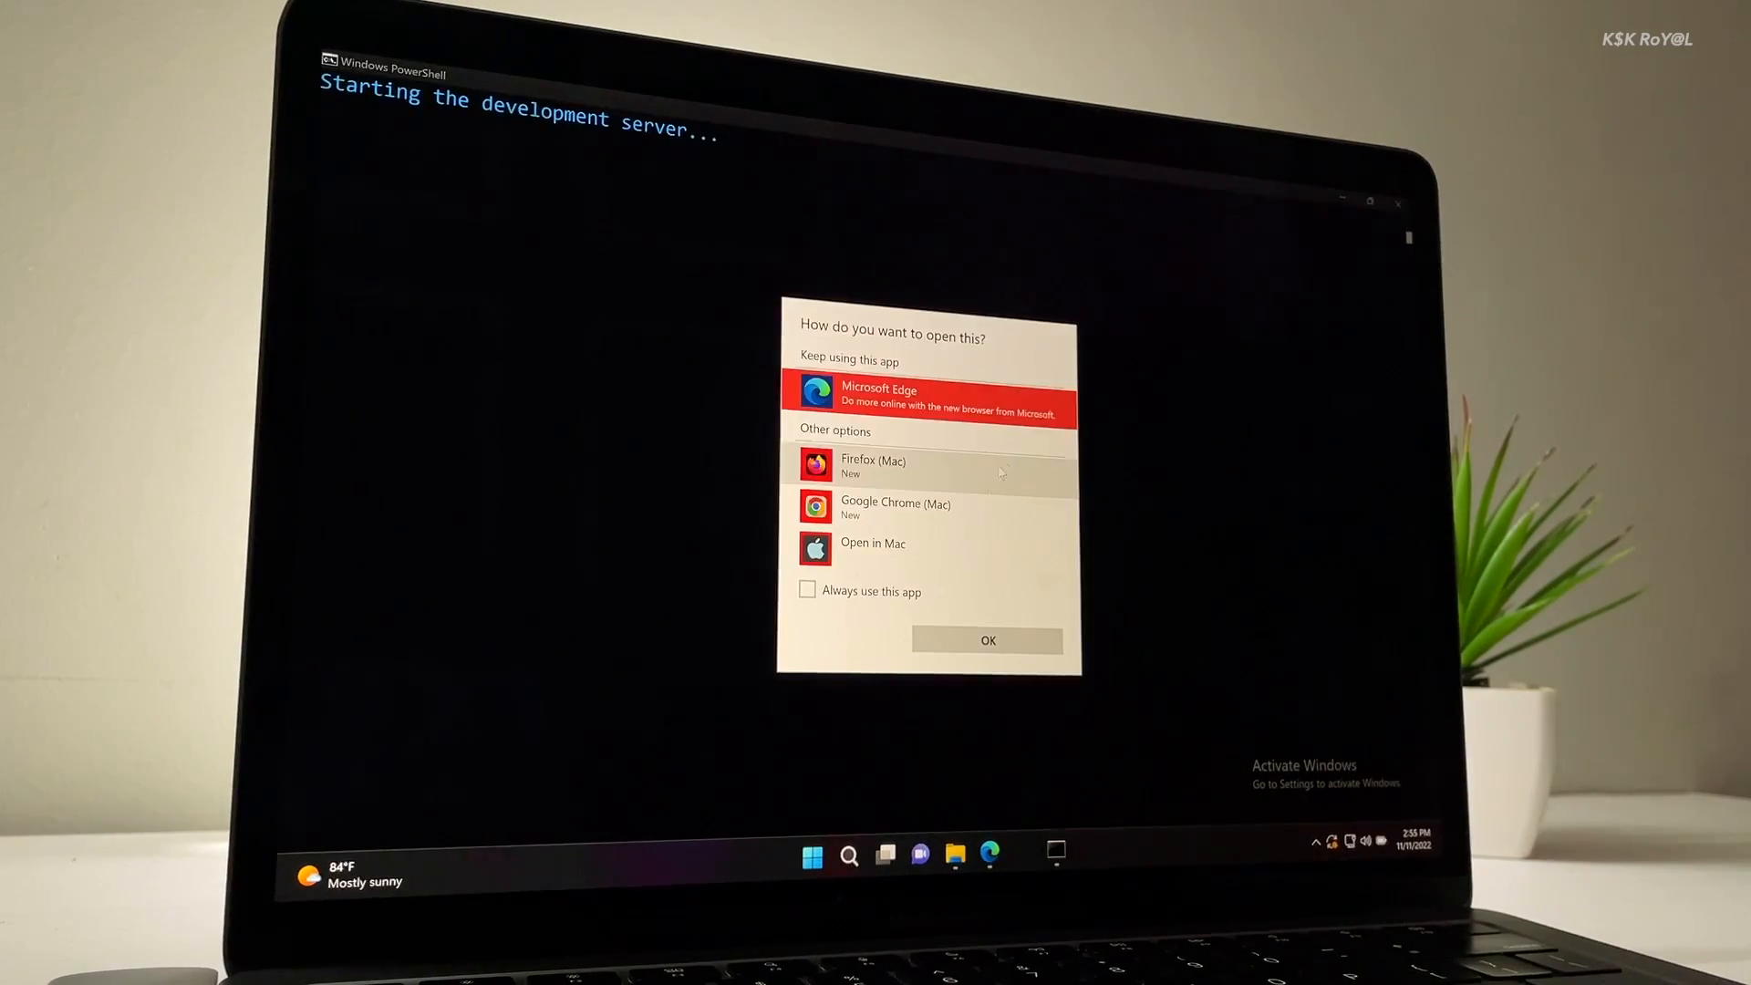
left_click(963, 638)
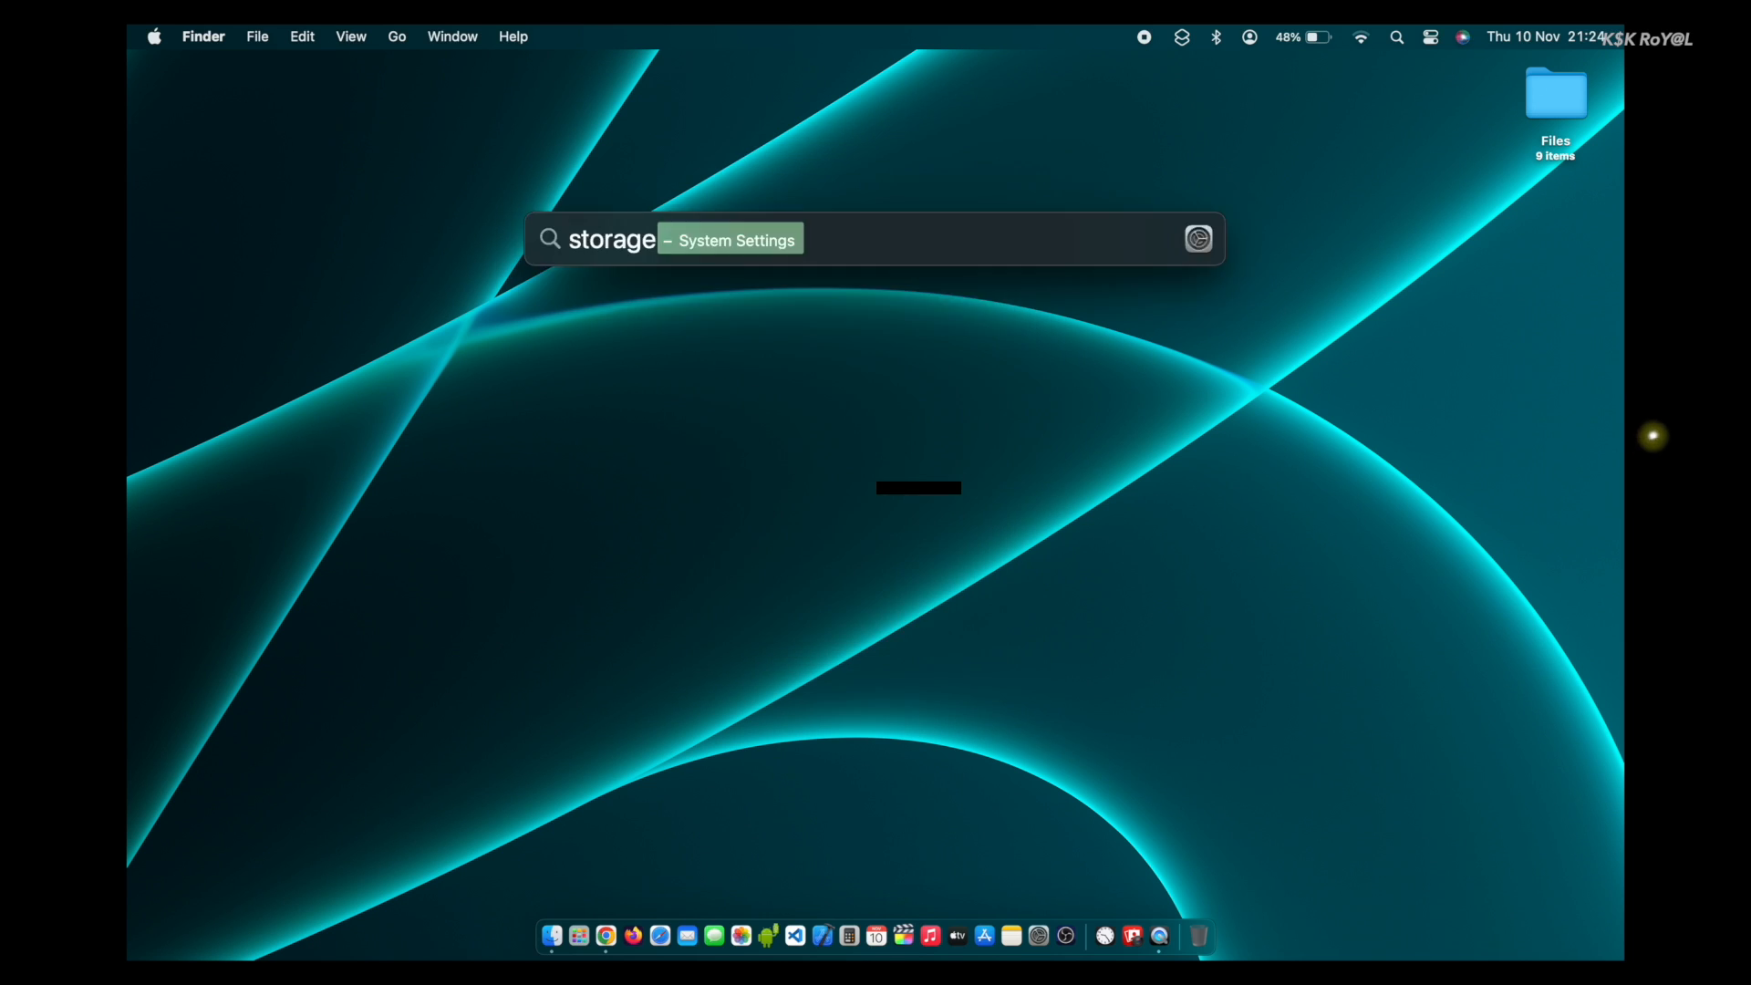
- Open the Mac's Storage settings from a search for "storage" and check the available disk space
key("Return")
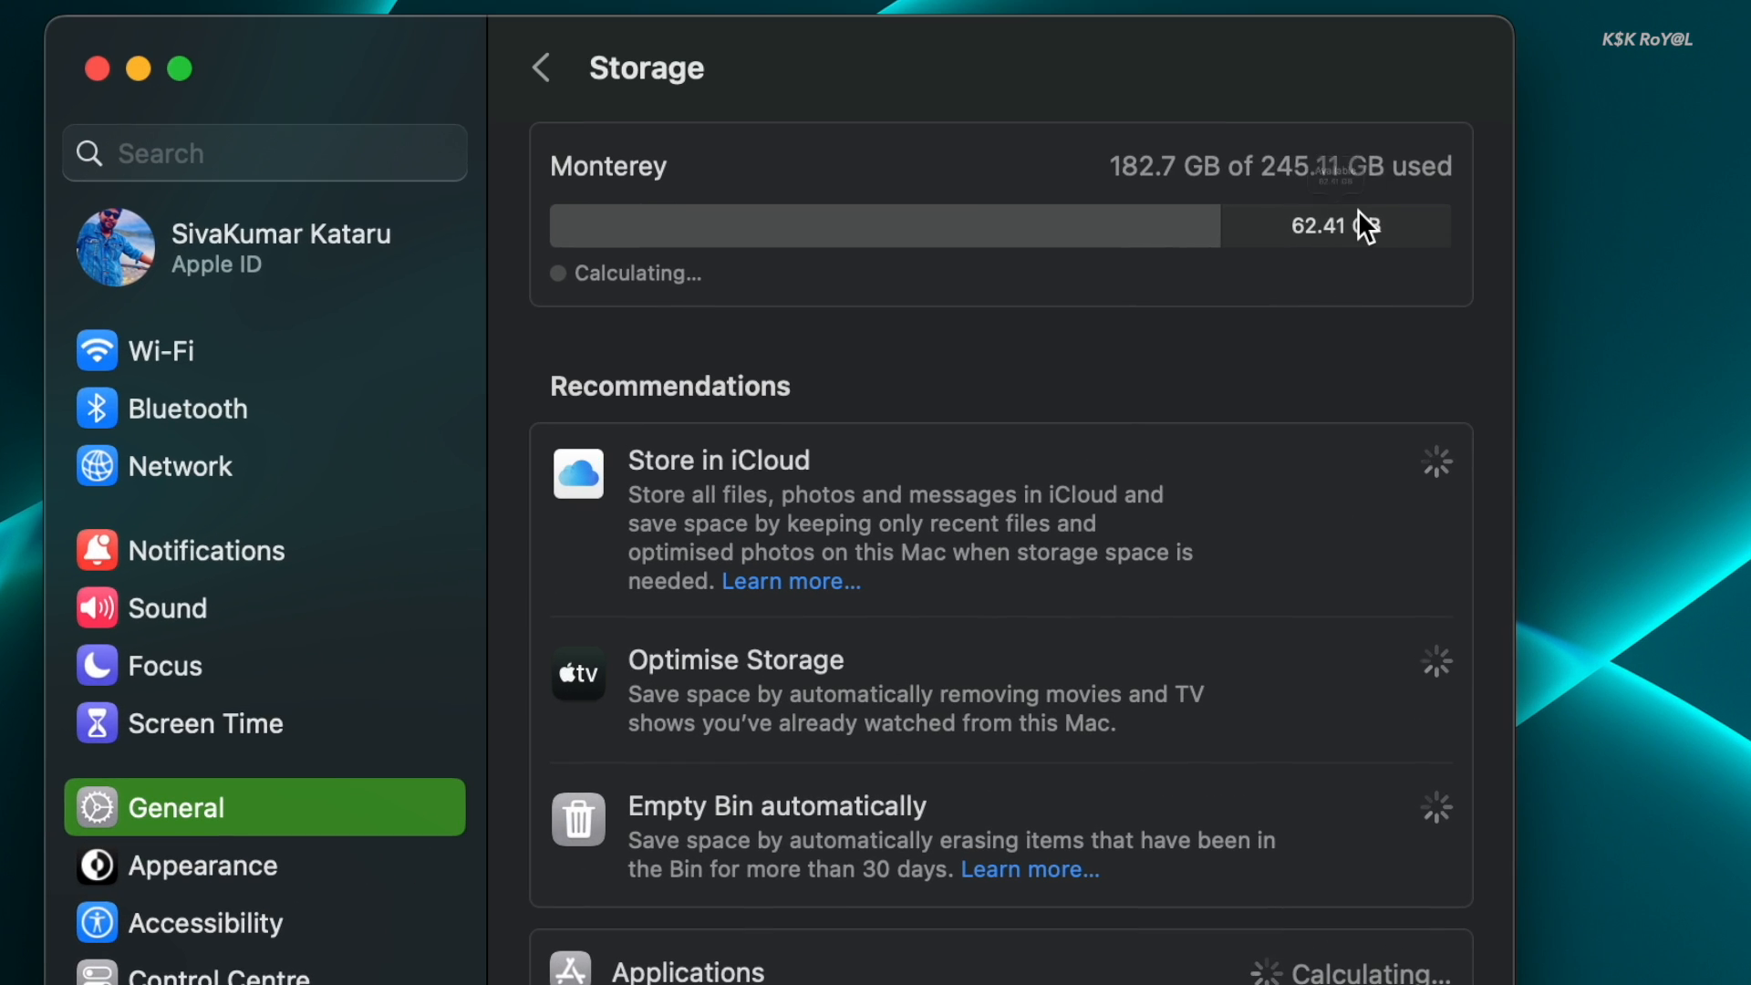
mouse_move(1143, 161)
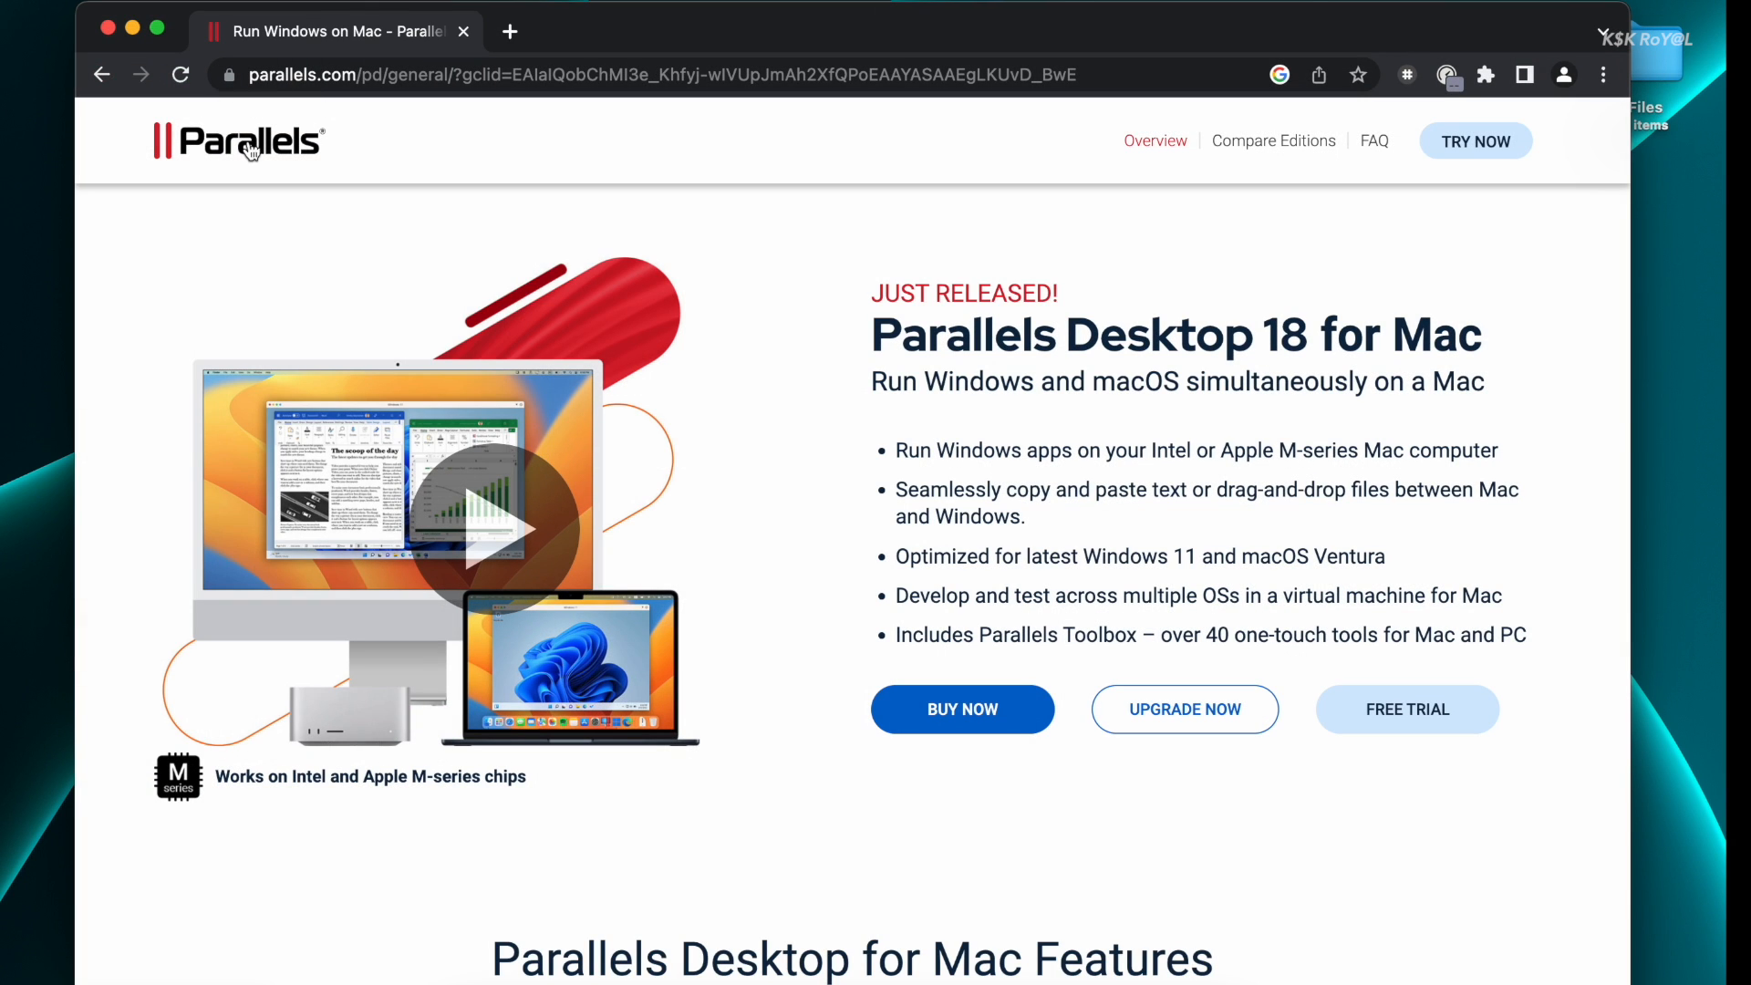
- Review the Parallels Desktop 18 for Mac overview page, including its product title, feature list and trial options
double_click(1268, 354)
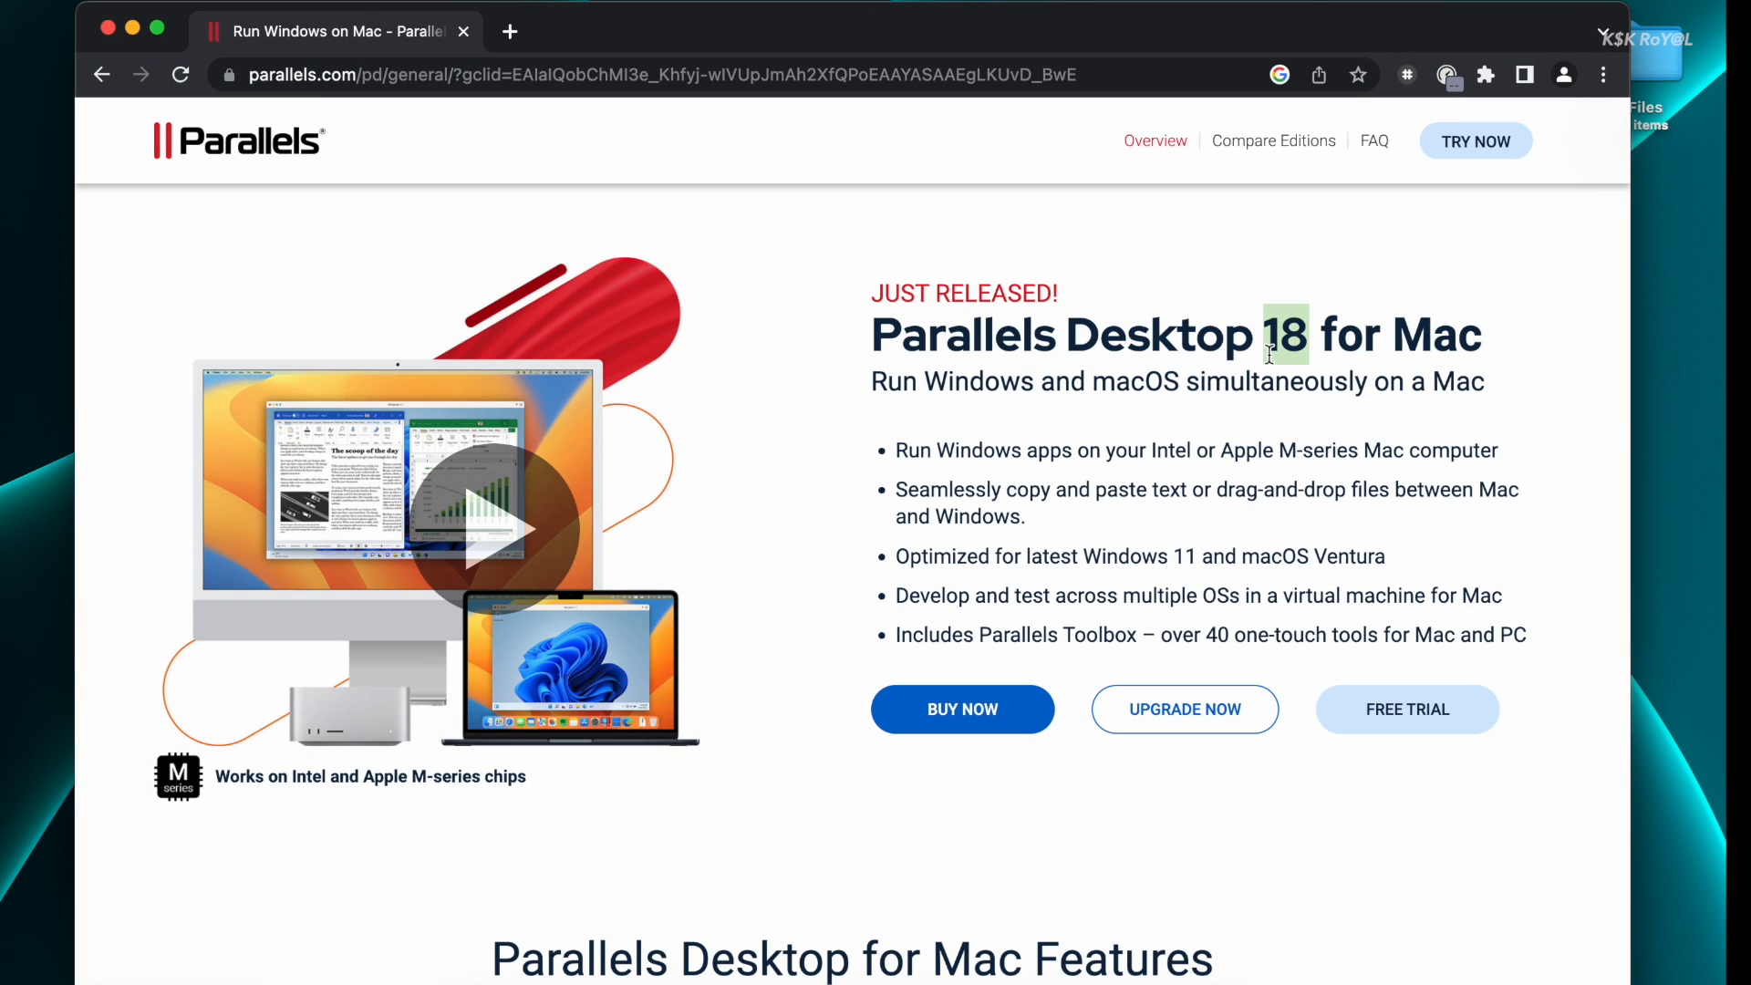
triple_click(1269, 353)
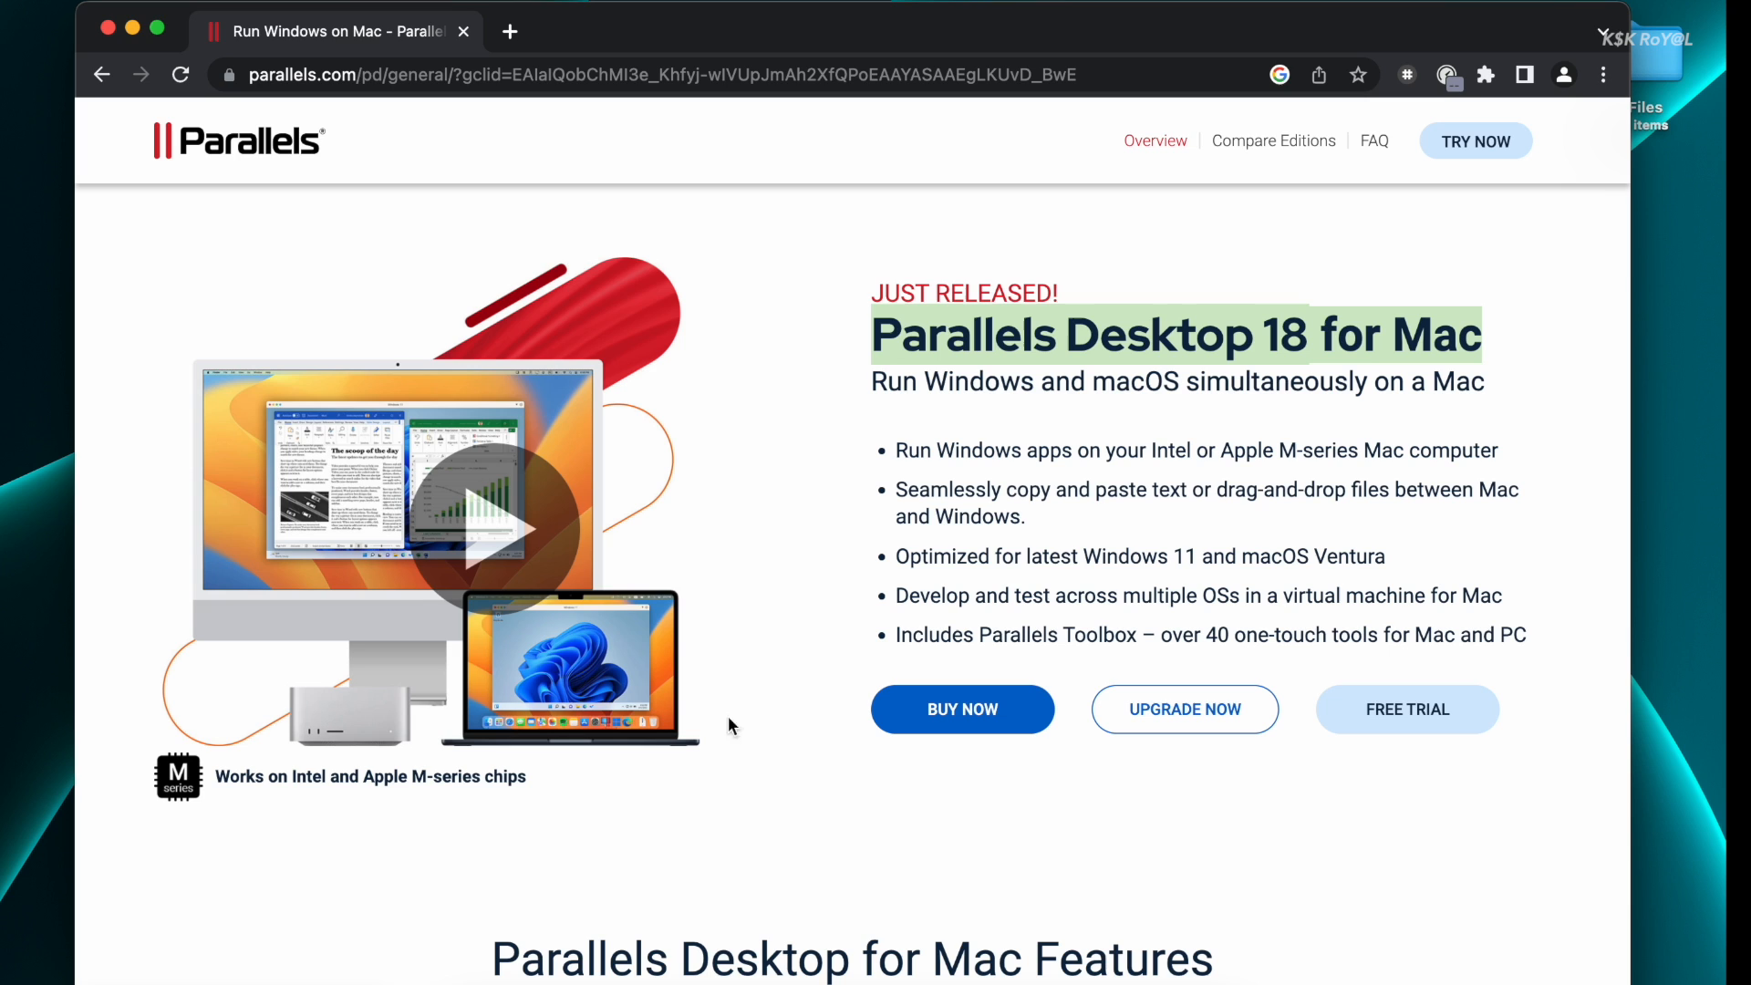
left_click_drag(1223, 453, 1459, 456)
left_click(1395, 558)
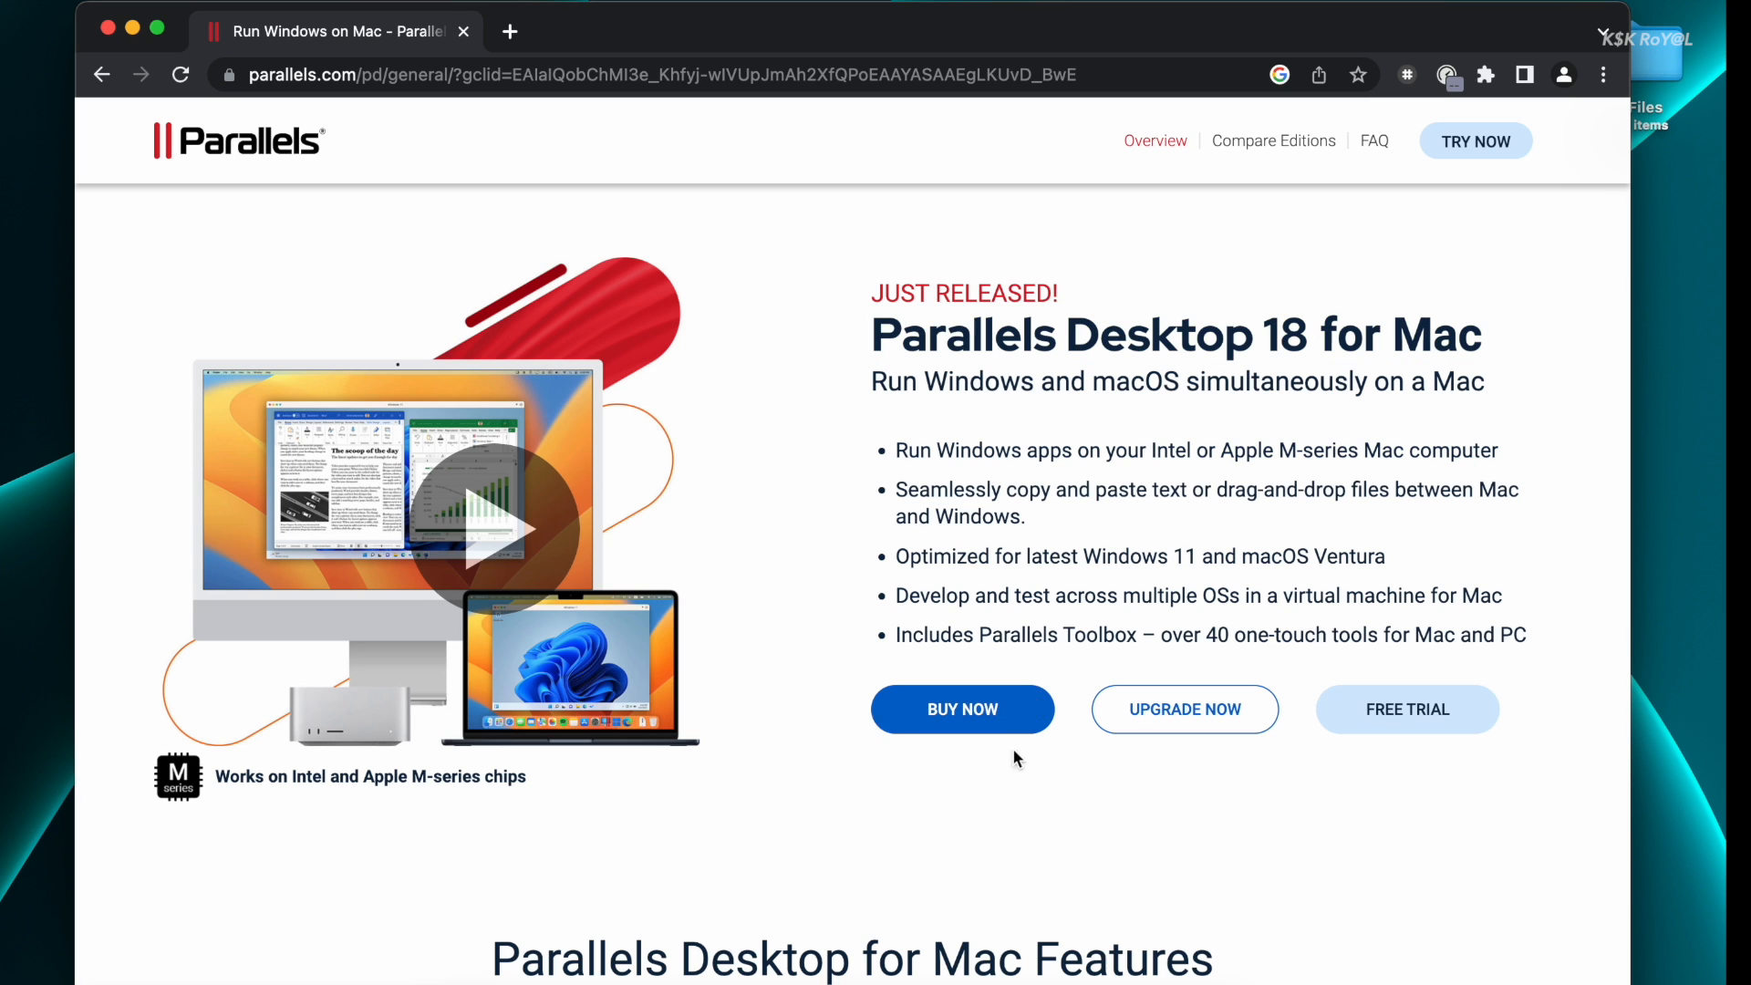
scroll(1336, 625, "down", 1)
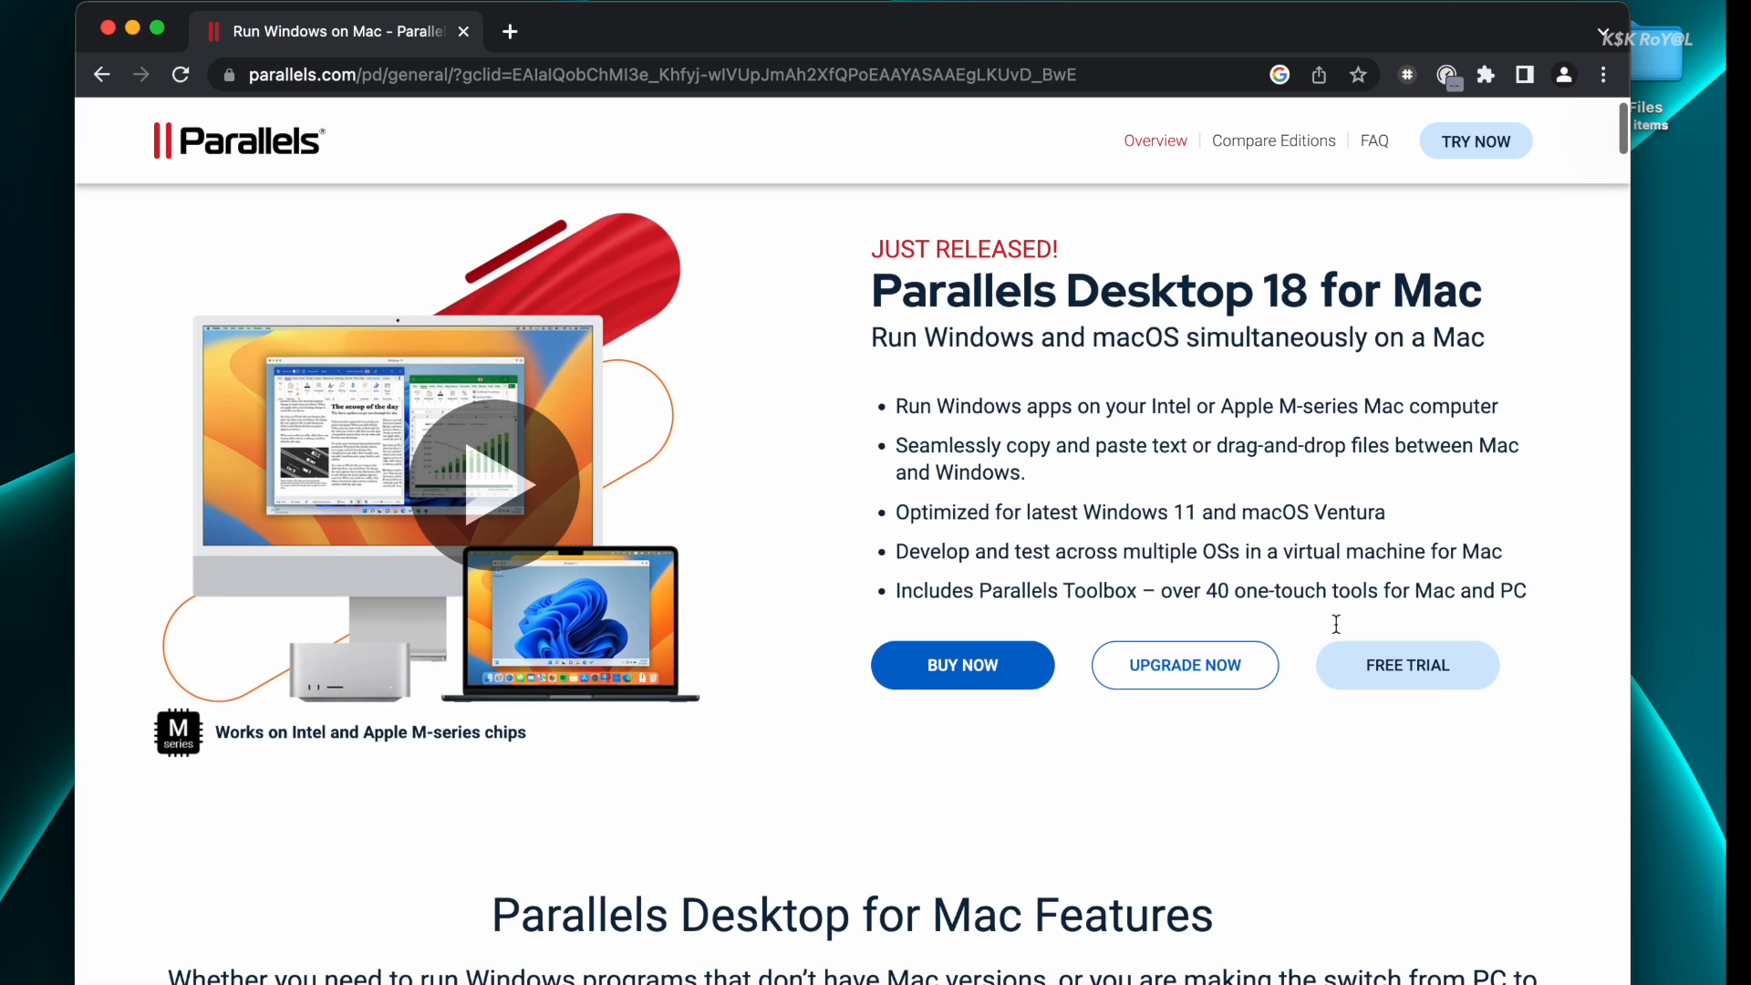
scroll(1333, 620, "up", 1)
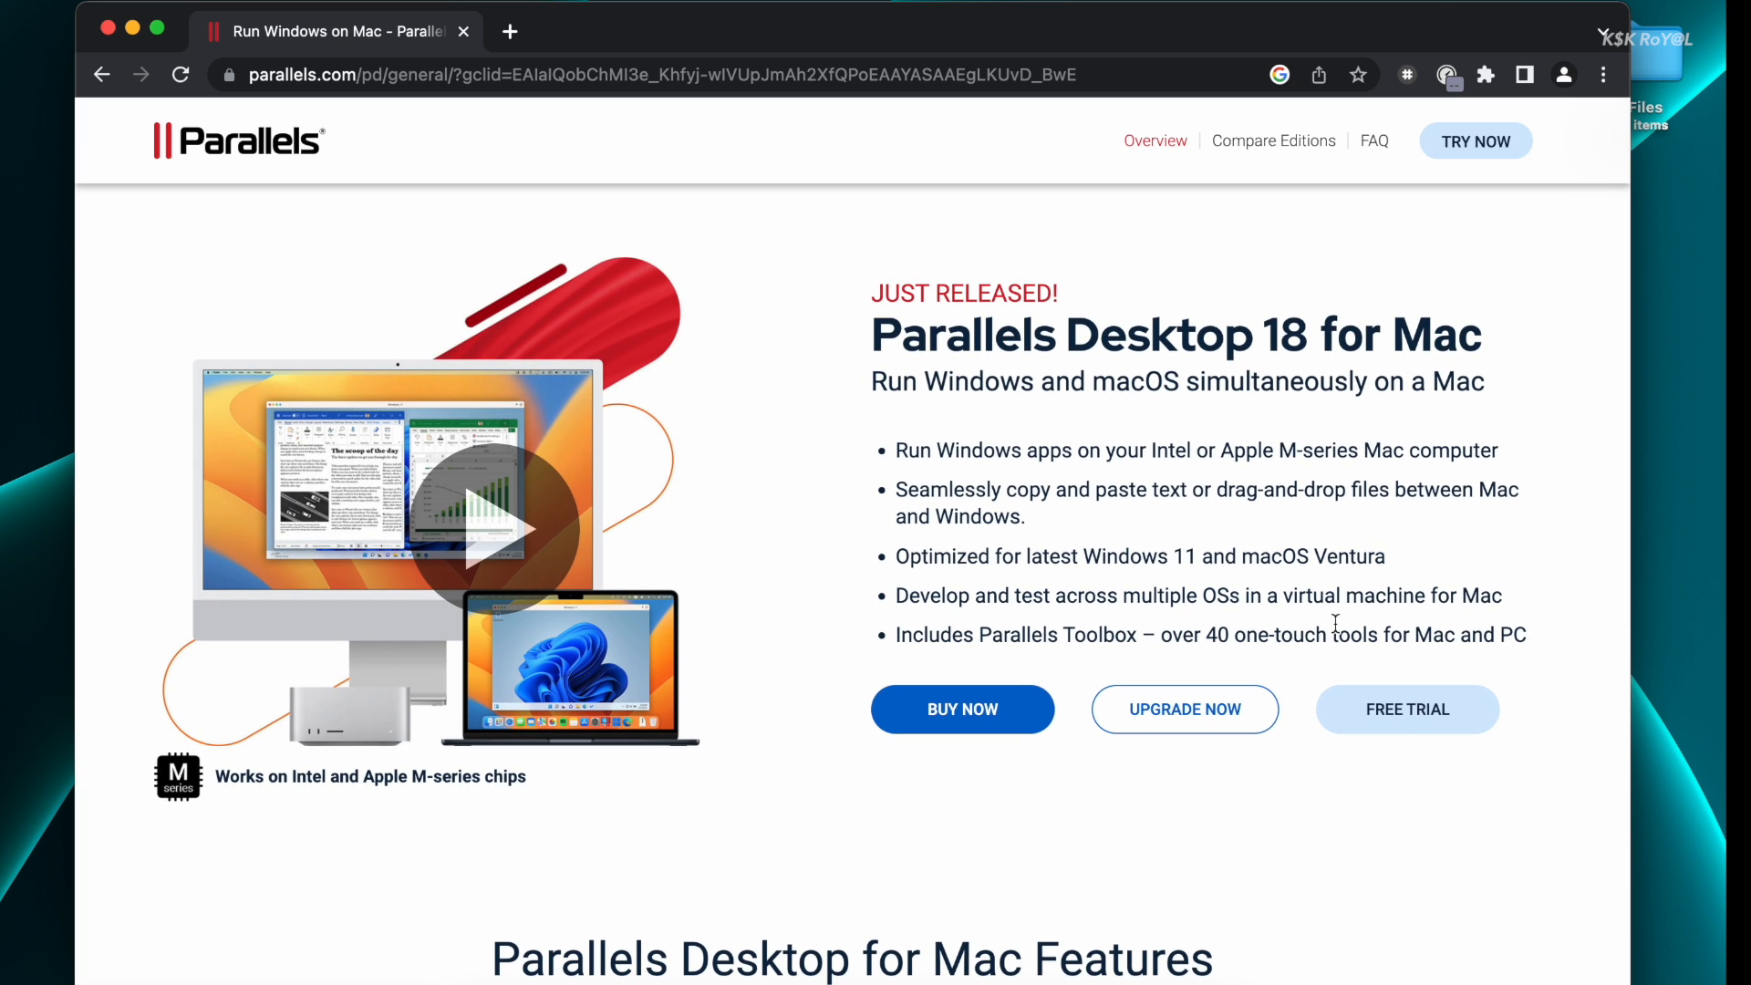
scroll(1334, 623, "down", 4)
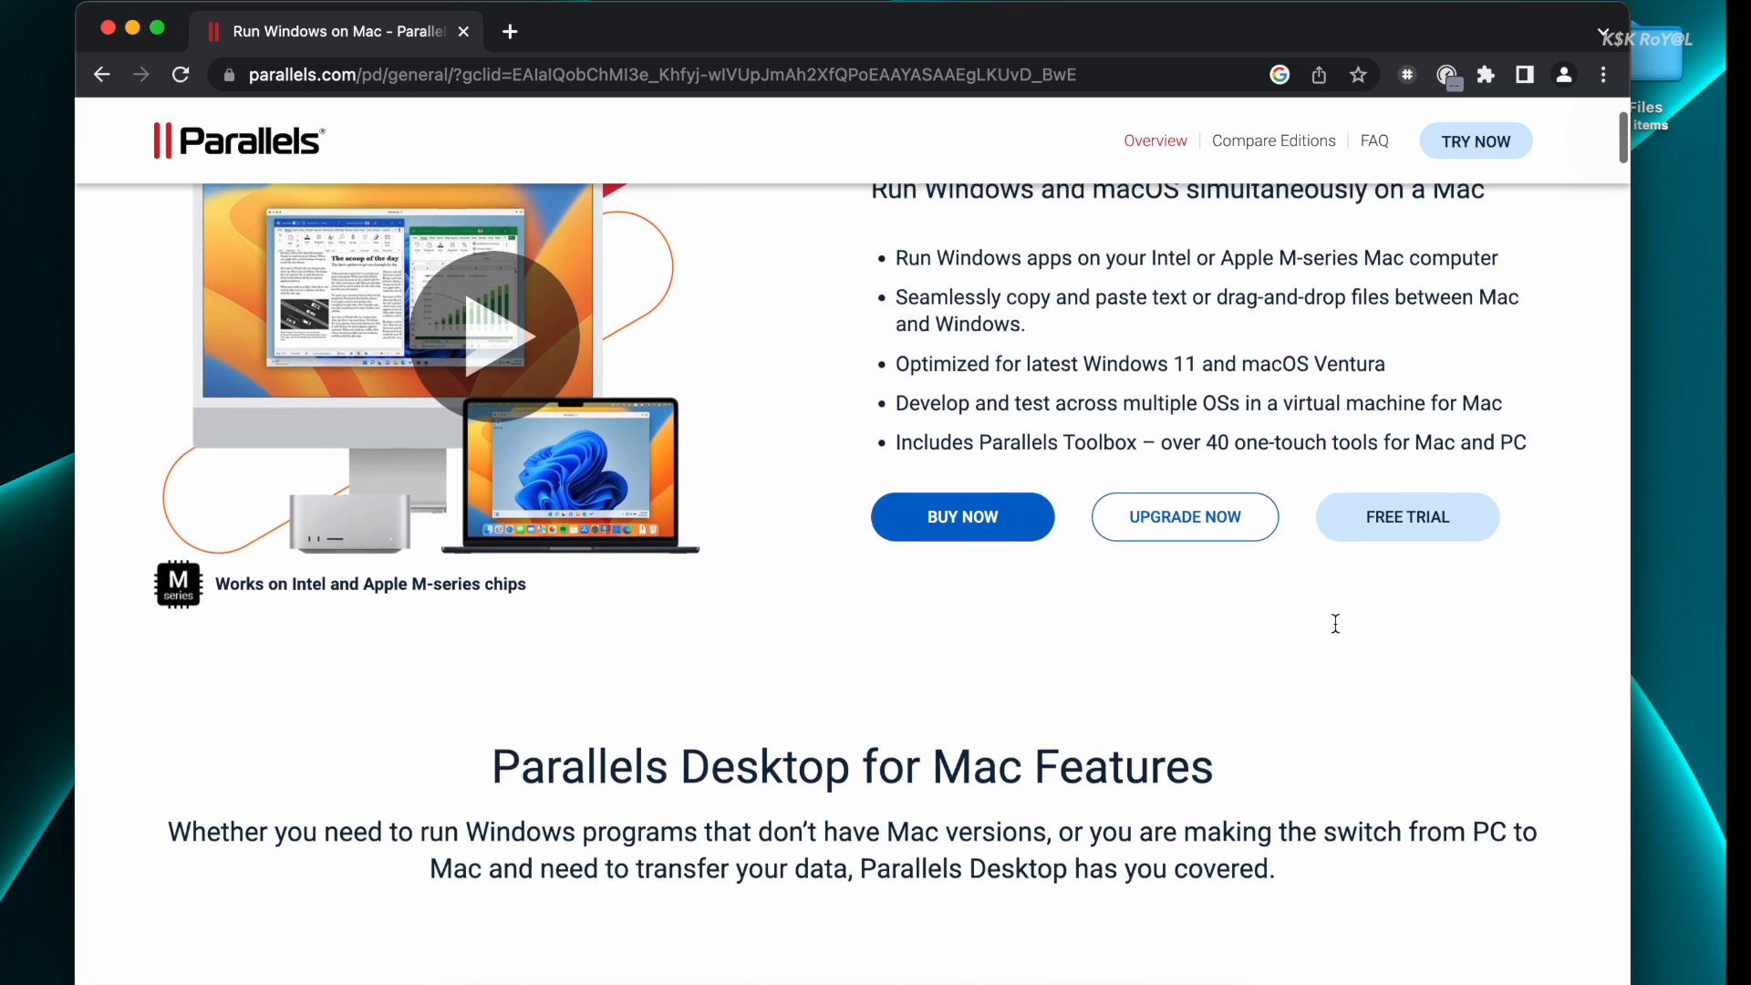
scroll(1333, 618, "up", 4)
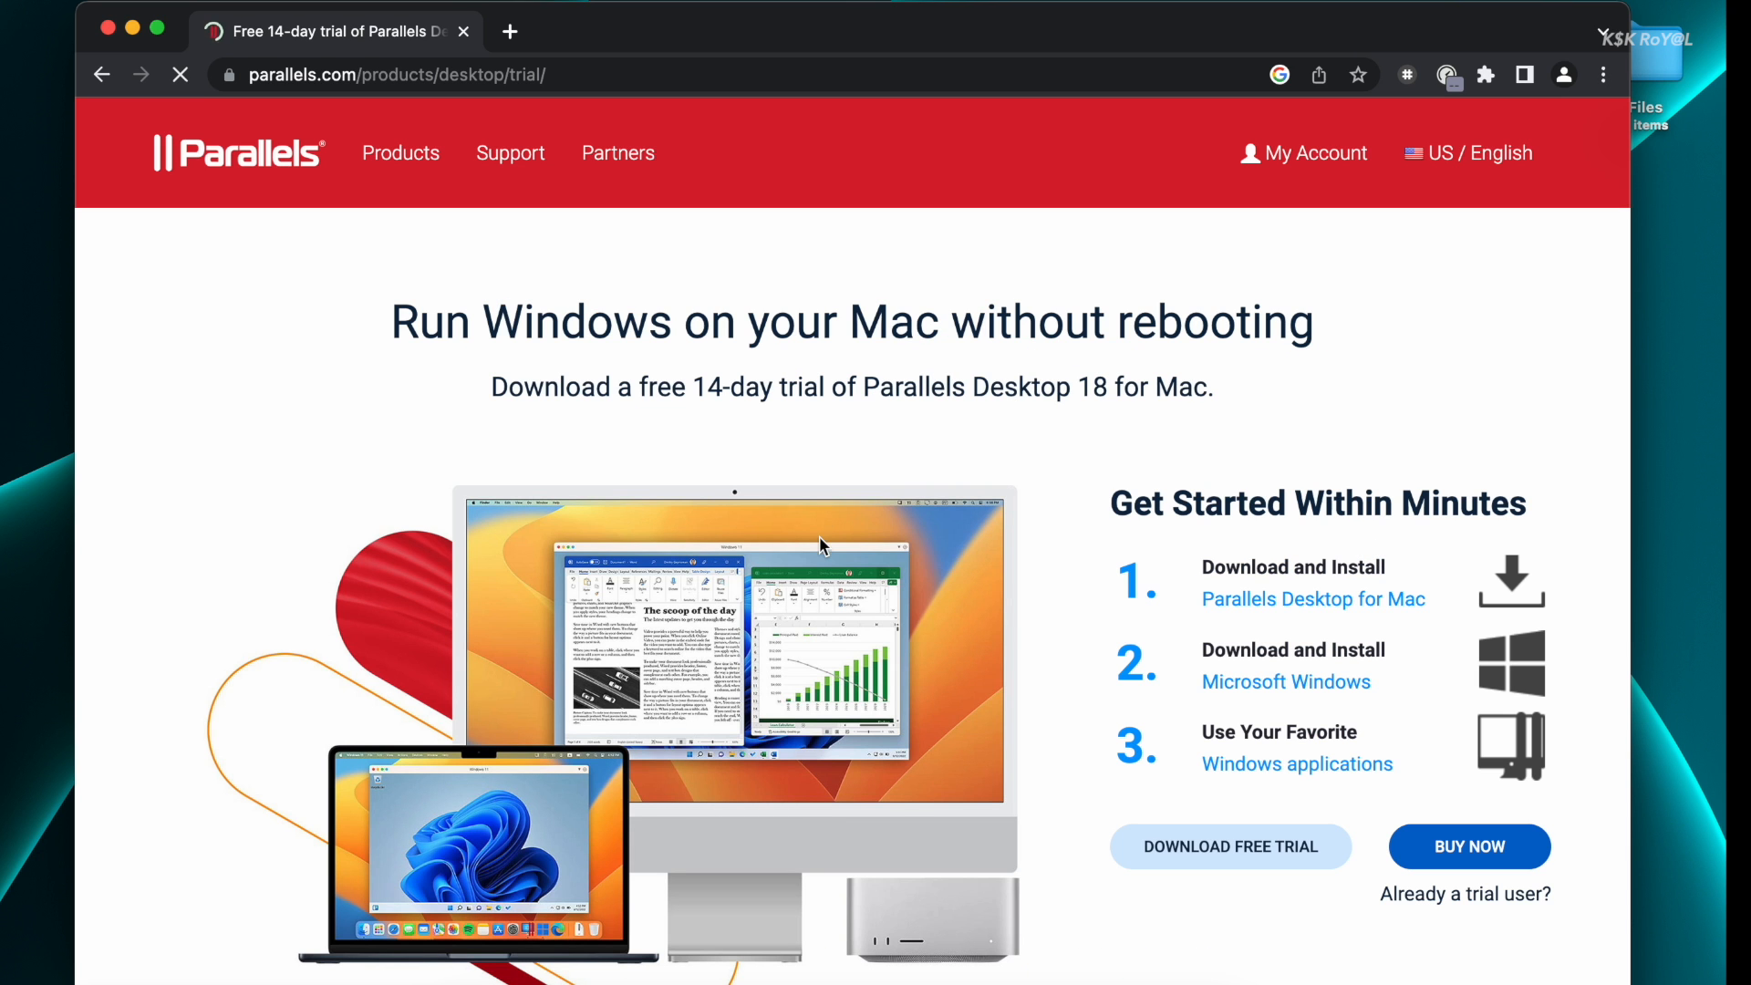
- Download the Parallels Desktop free trial, open the downloaded Install Parallels Desktop disk image and minimise the browser window
left_click(1165, 839)
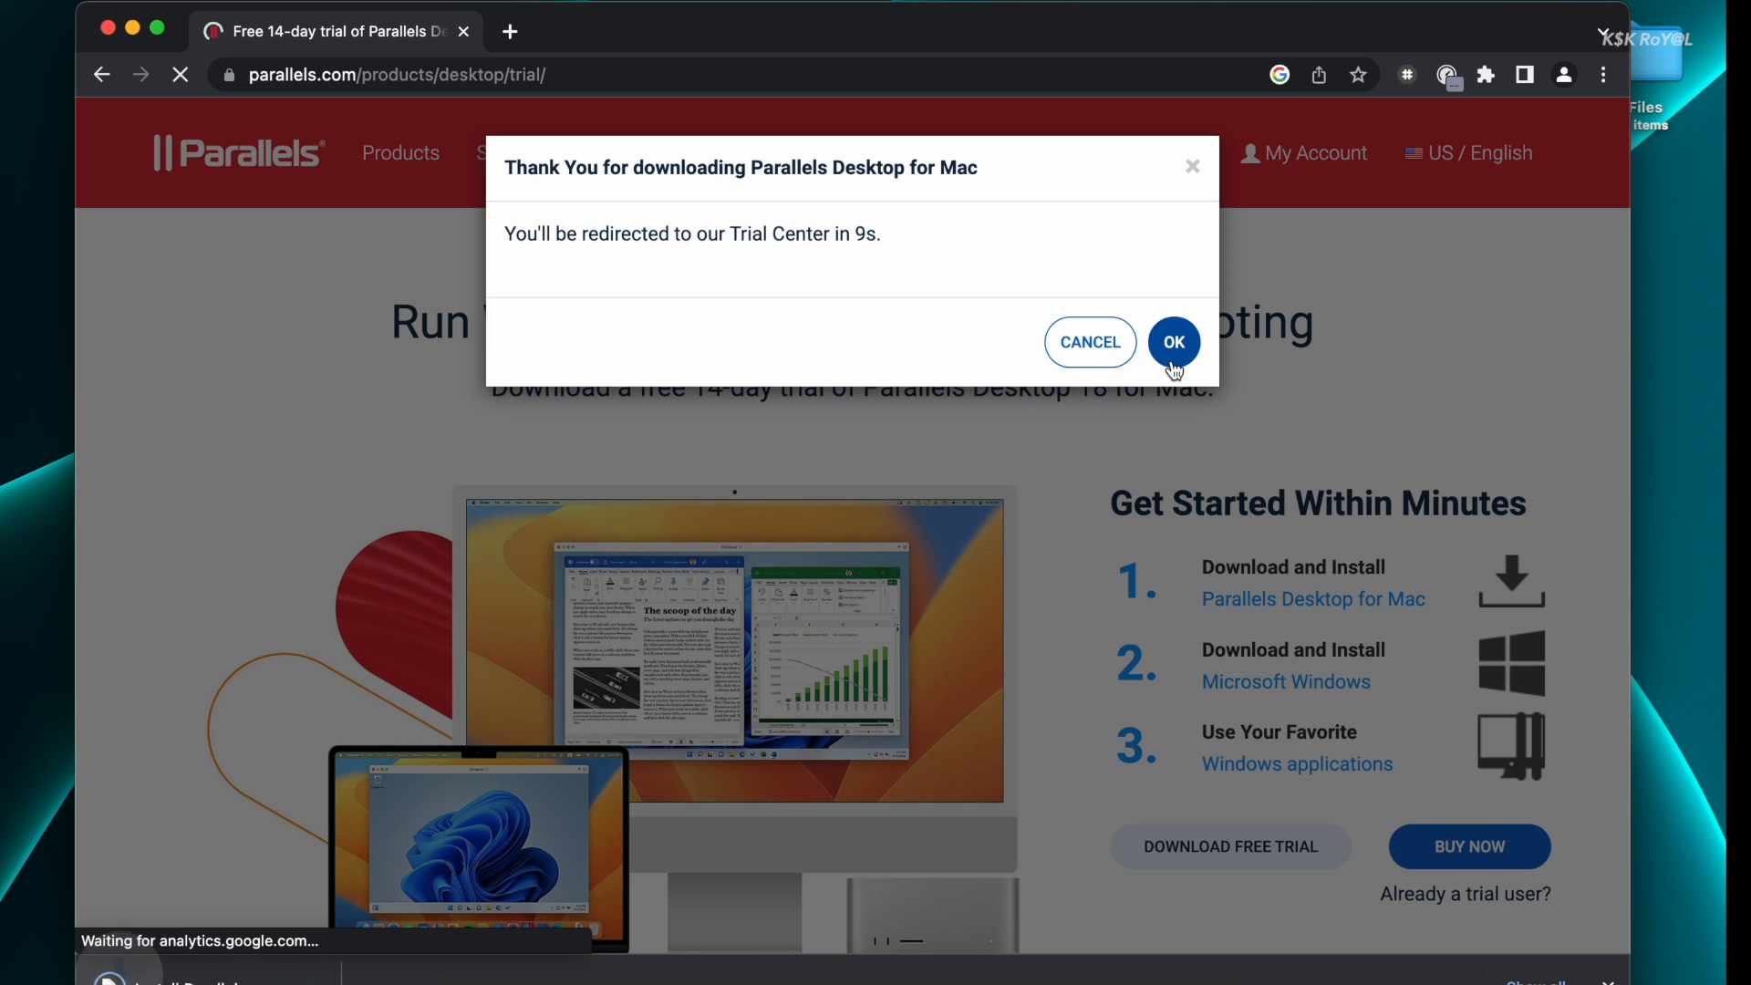
left_click(1173, 346)
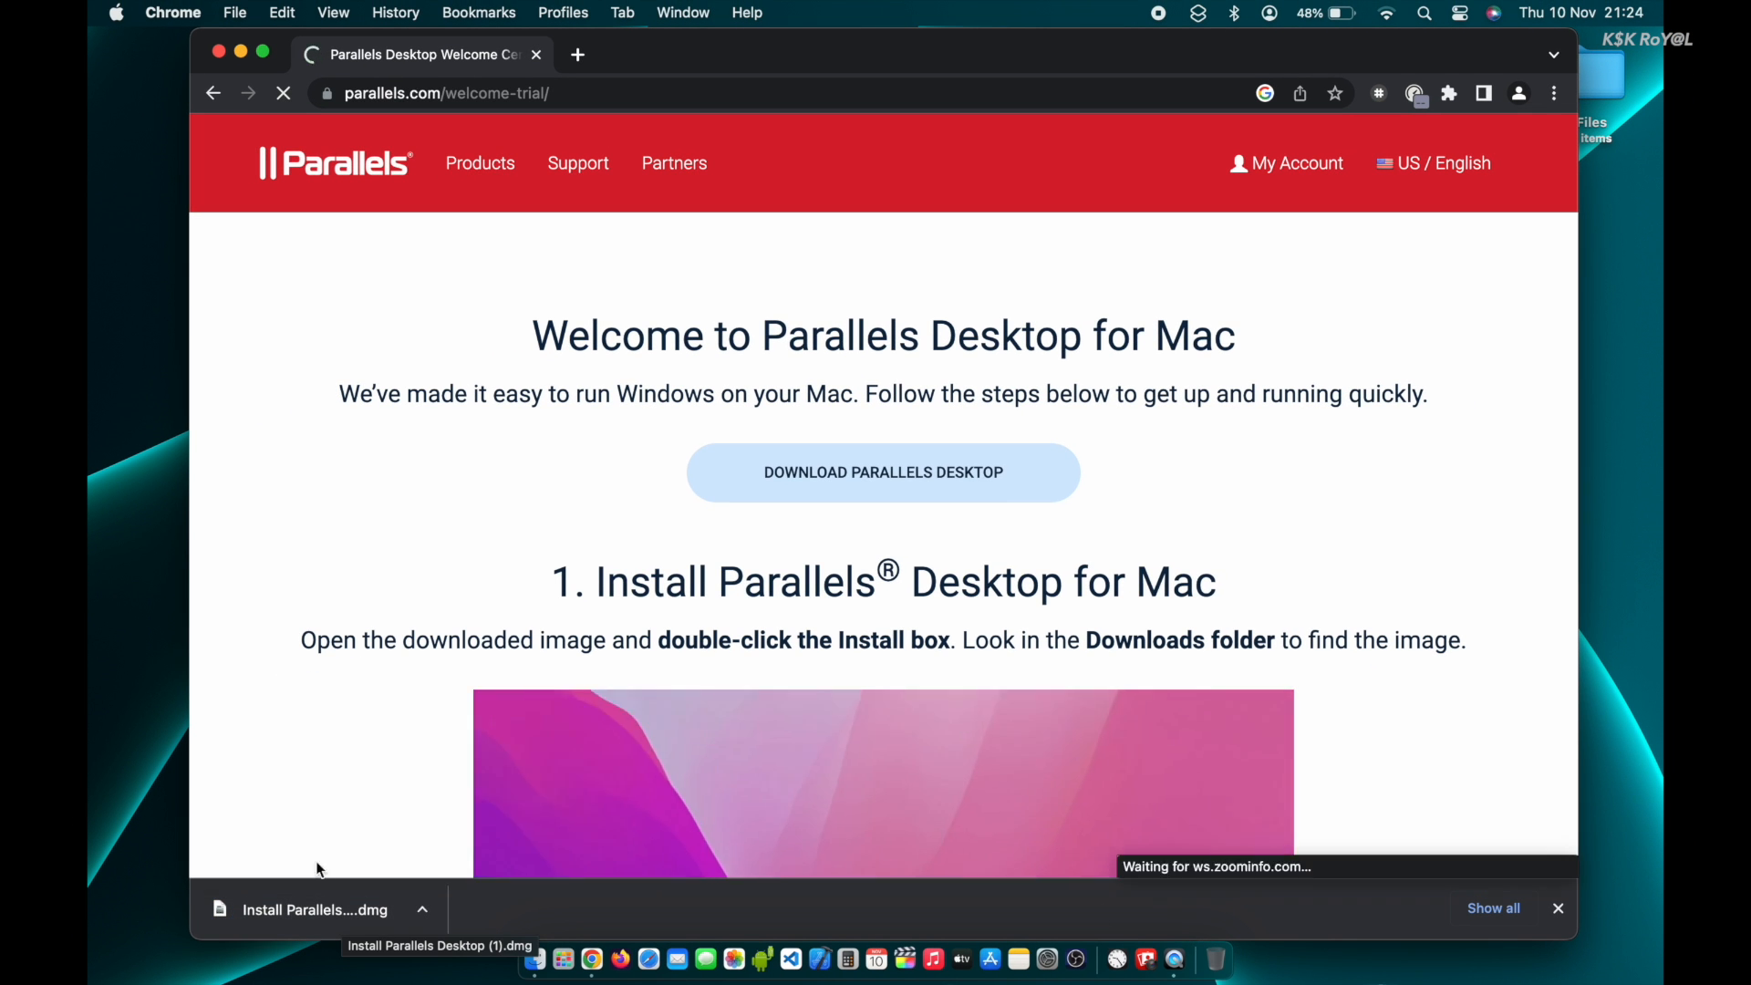
left_click(293, 906)
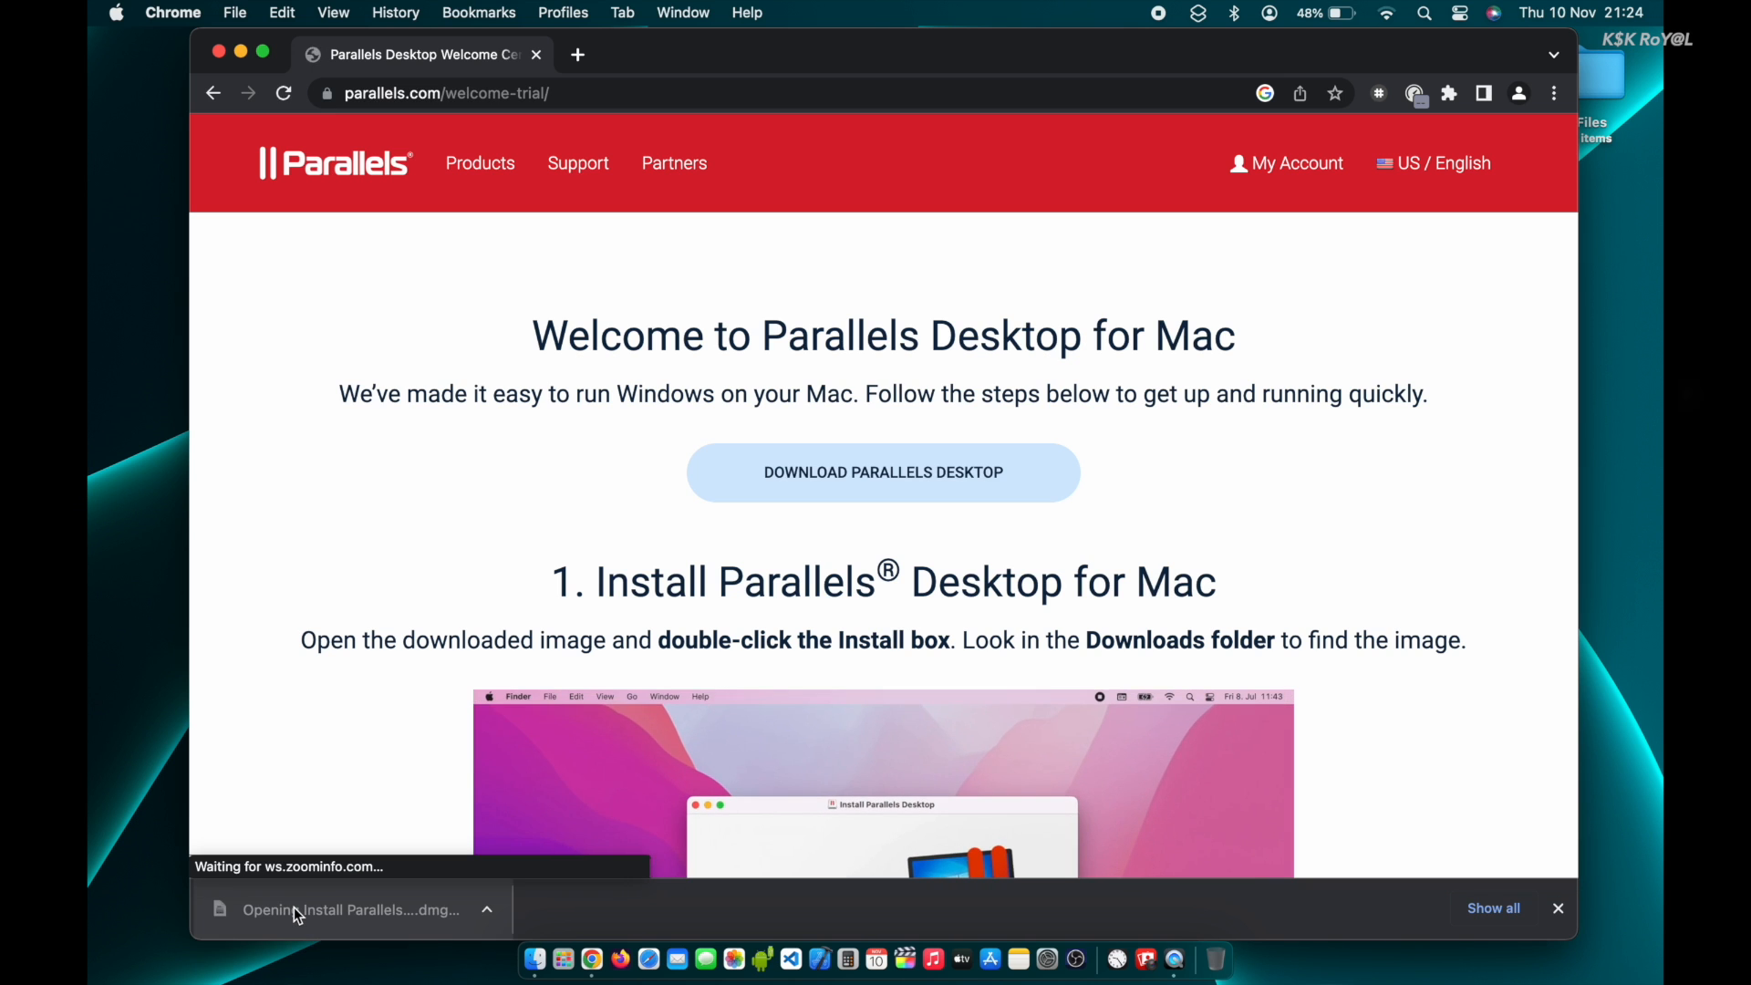
left_click(236, 49)
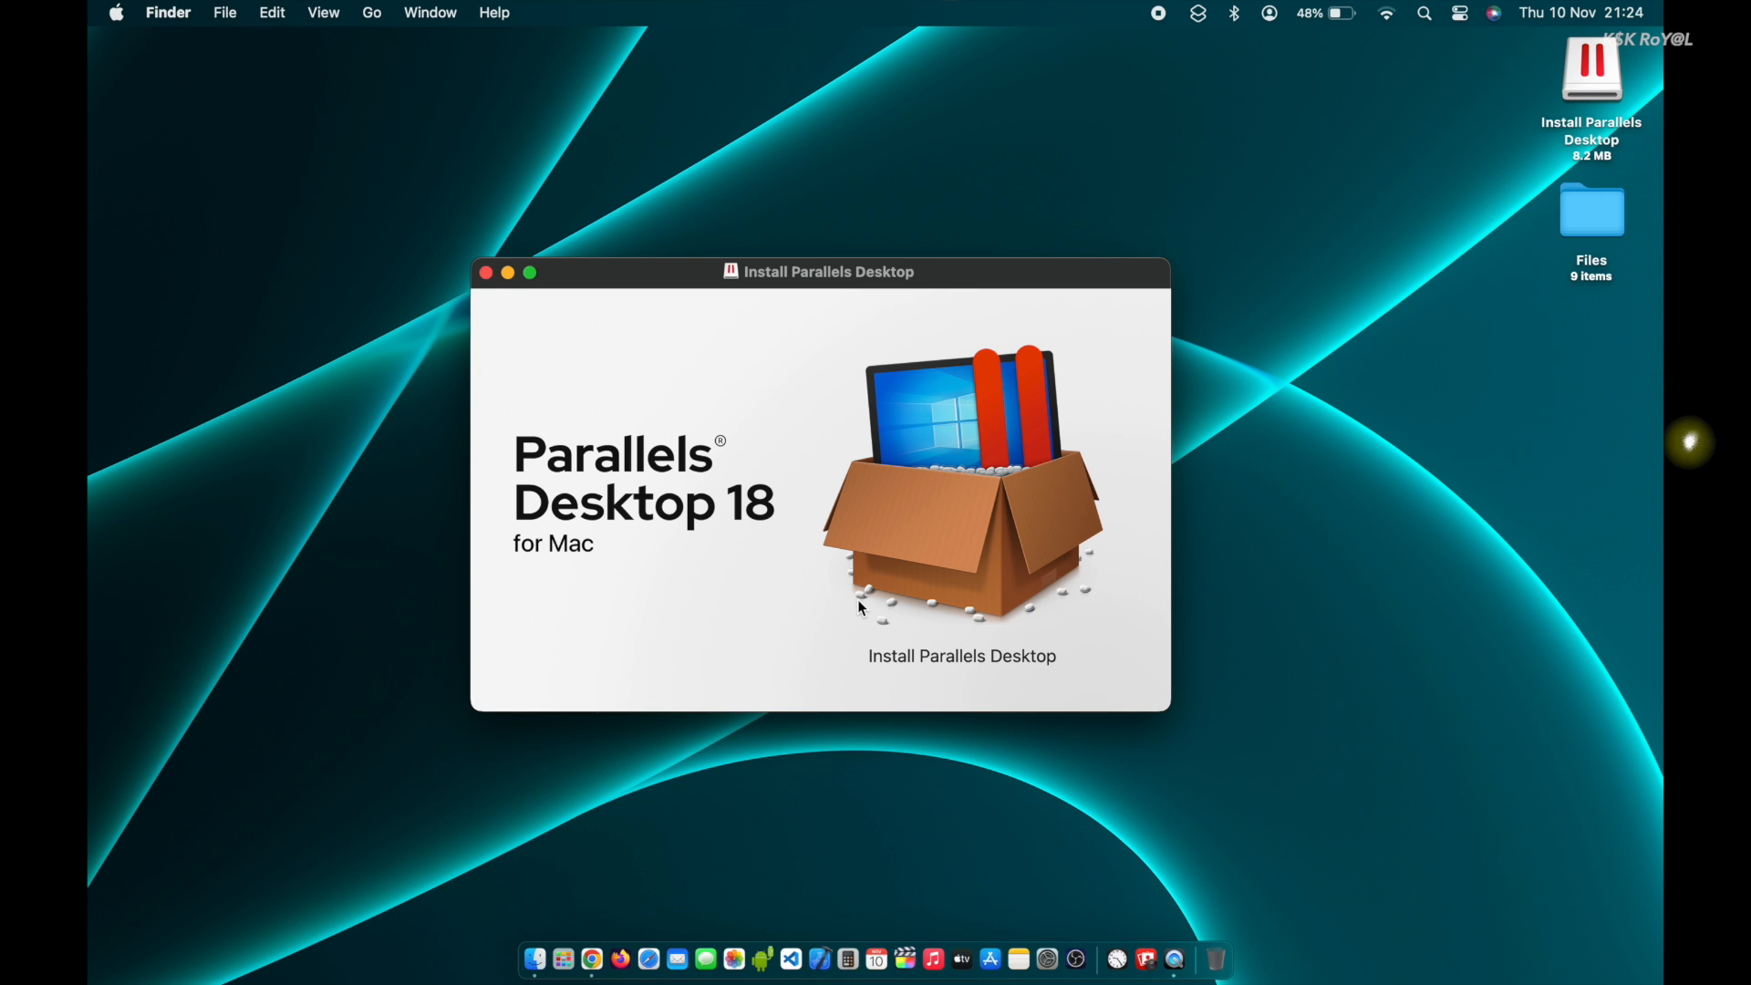
- Launch Install Parallels Desktop, allow the downloaded app to open and authorise the installation with the administrator password
double_click(1010, 545)
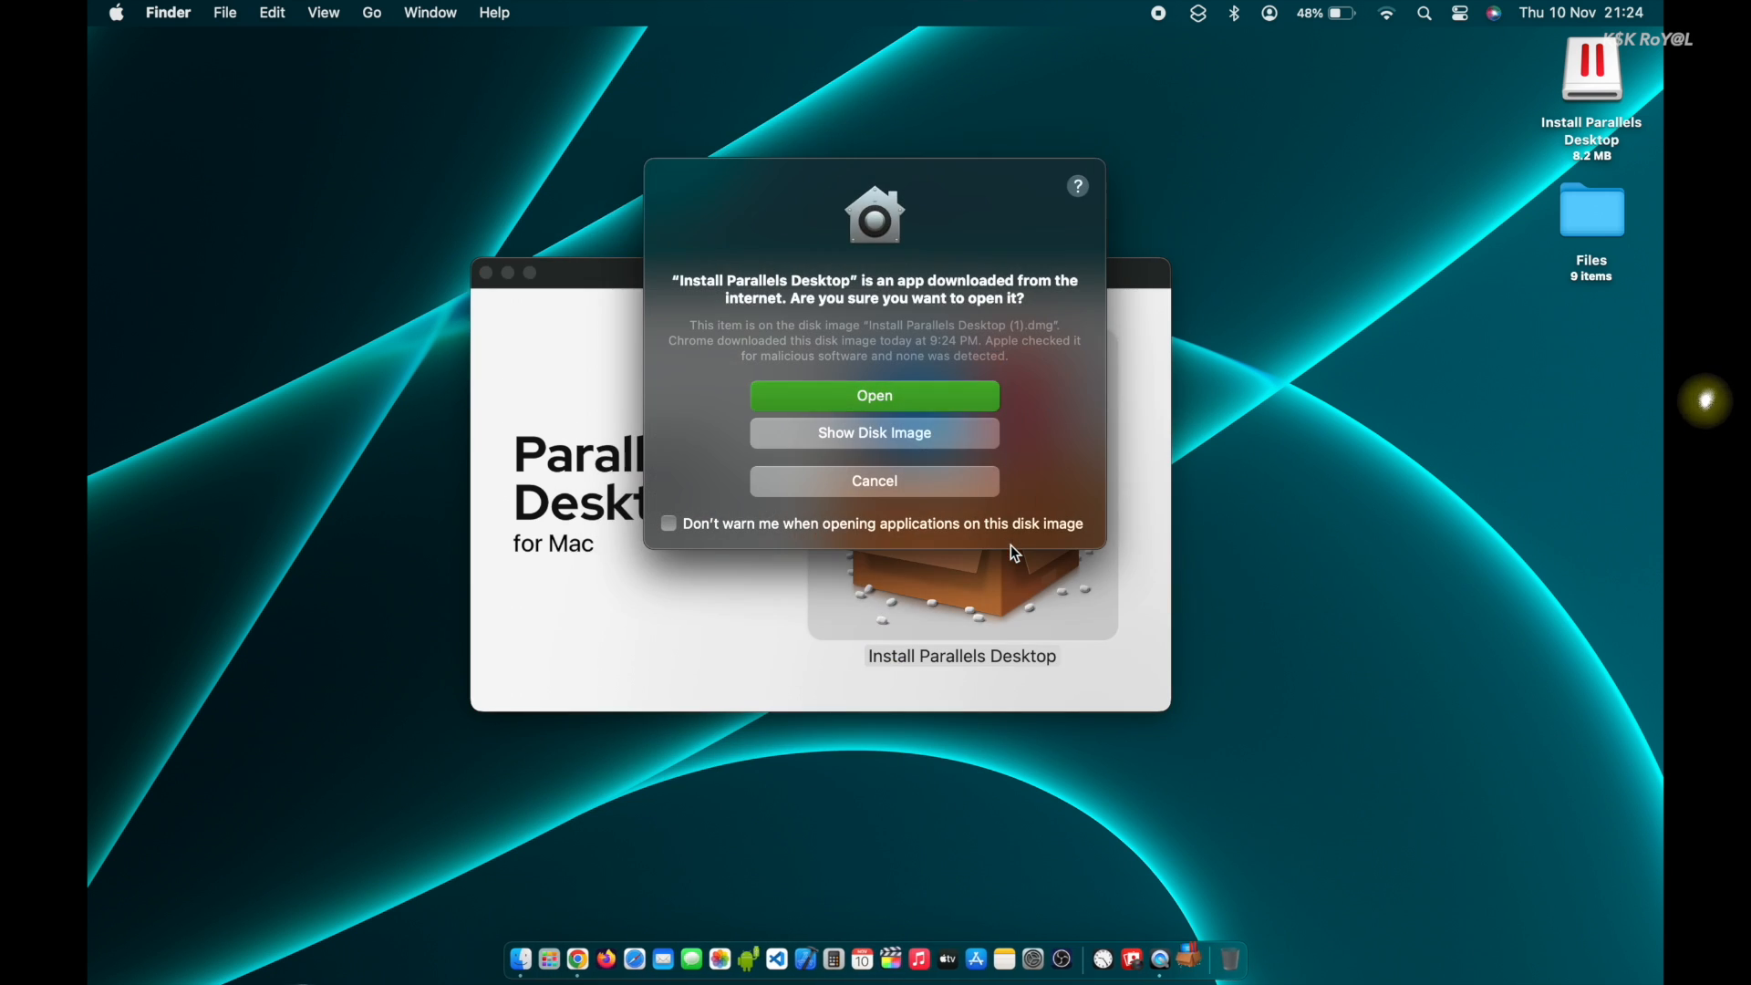
left_click(875, 397)
left_click(1037, 737)
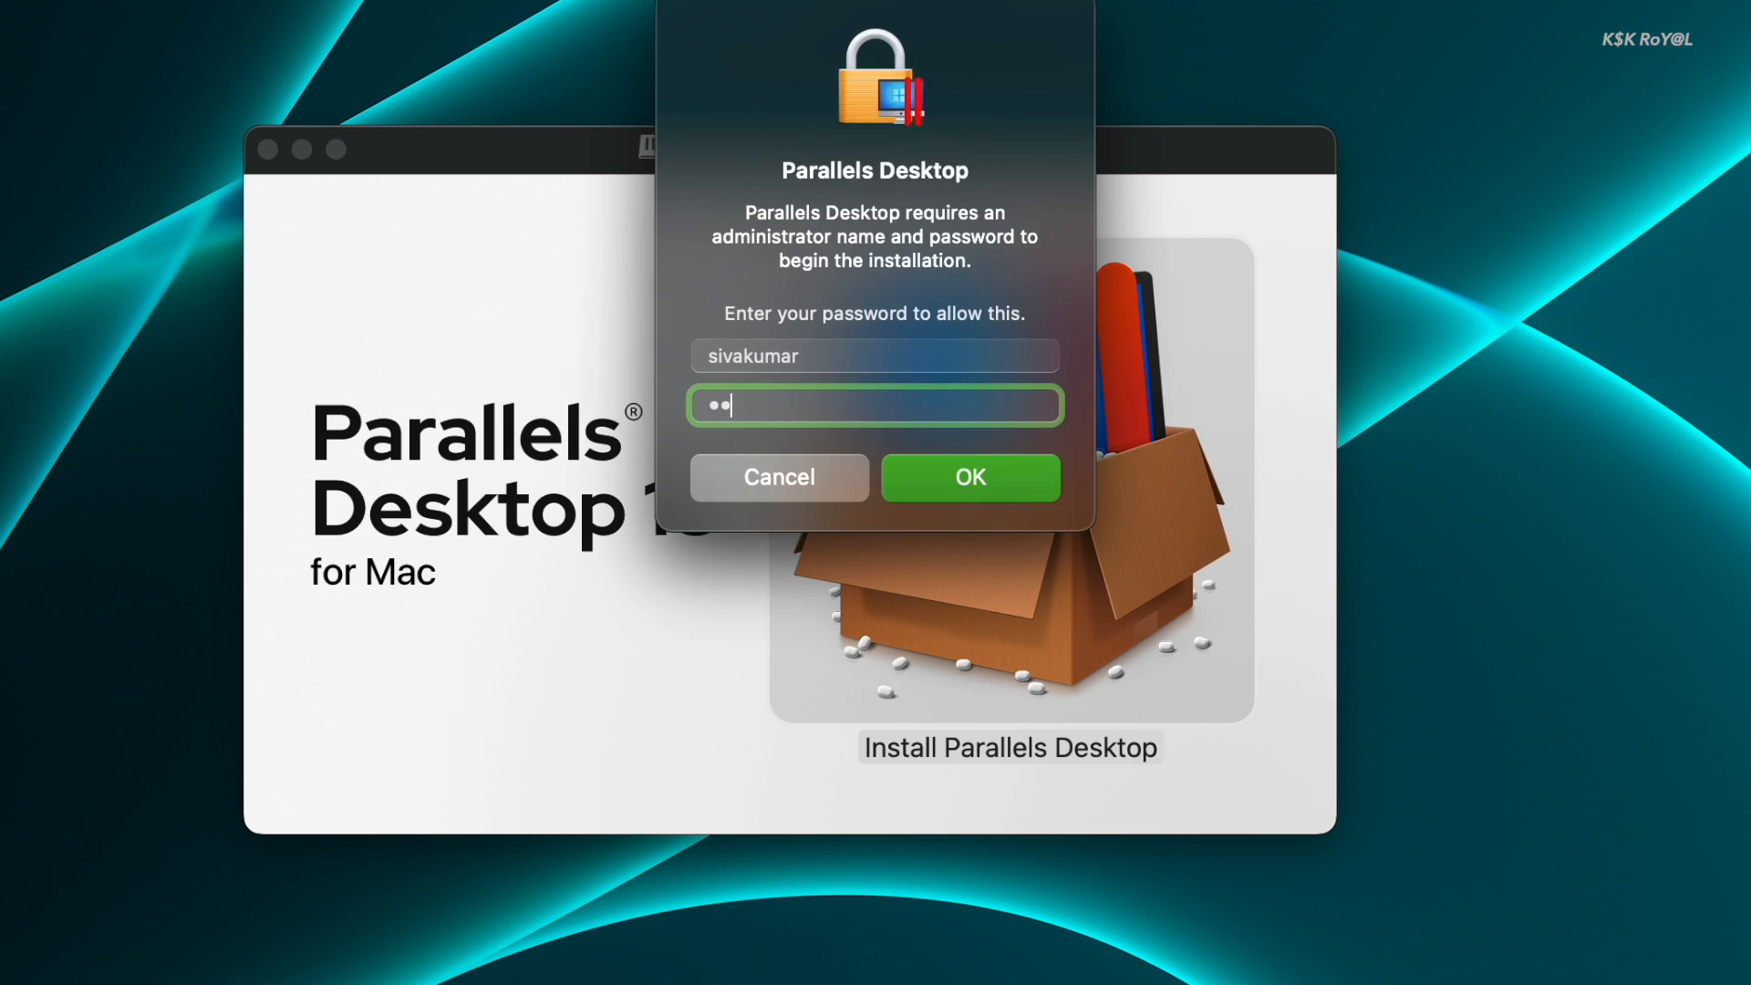
key("Return")
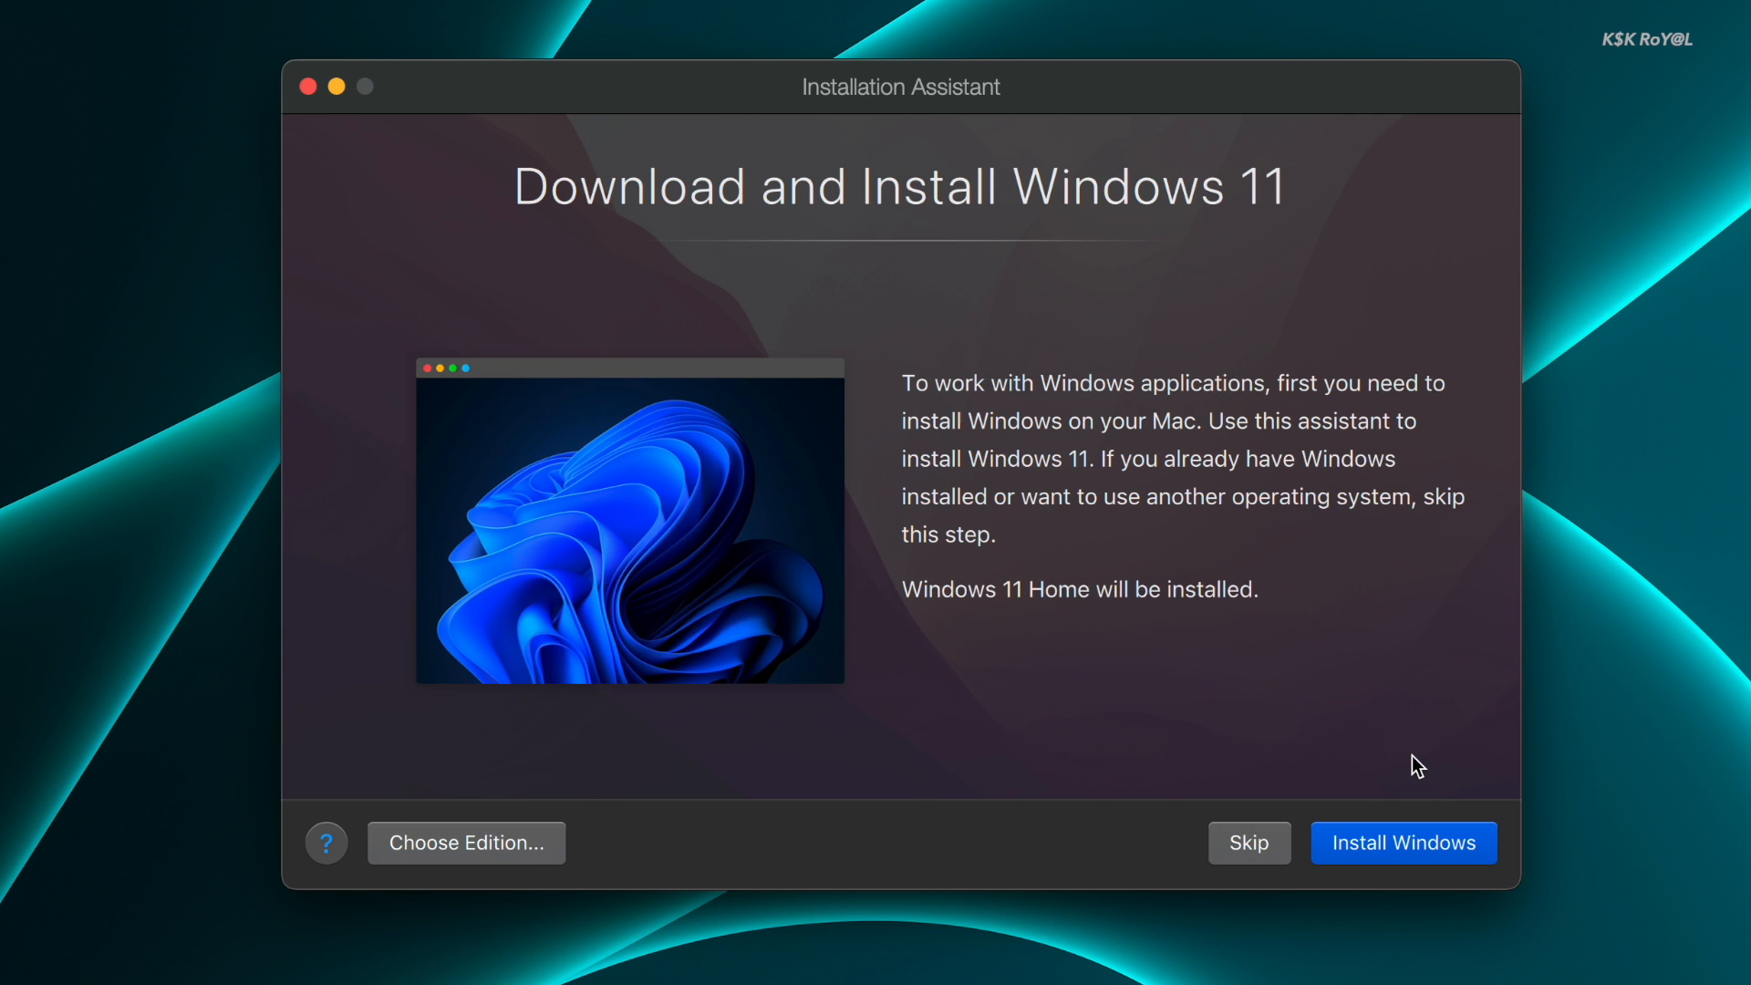
- Choose Windows 11 Pro as the edition to install and start the Windows download and installation
left_click(550, 857)
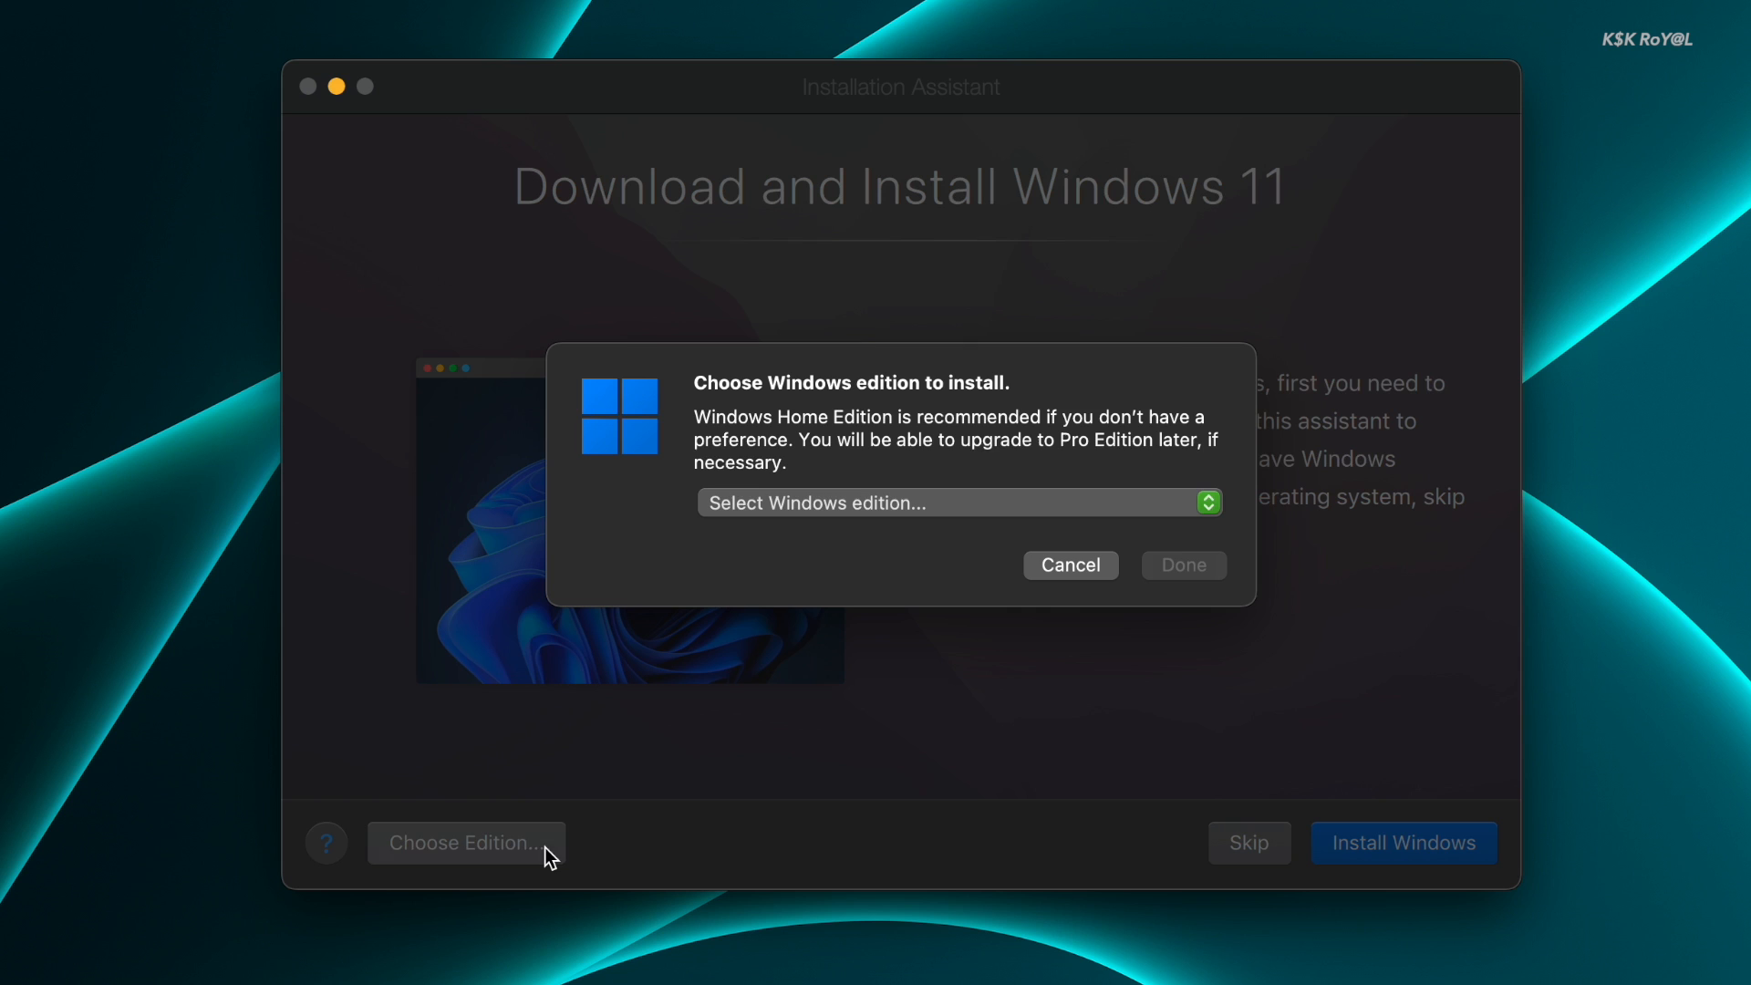
left_click(1004, 500)
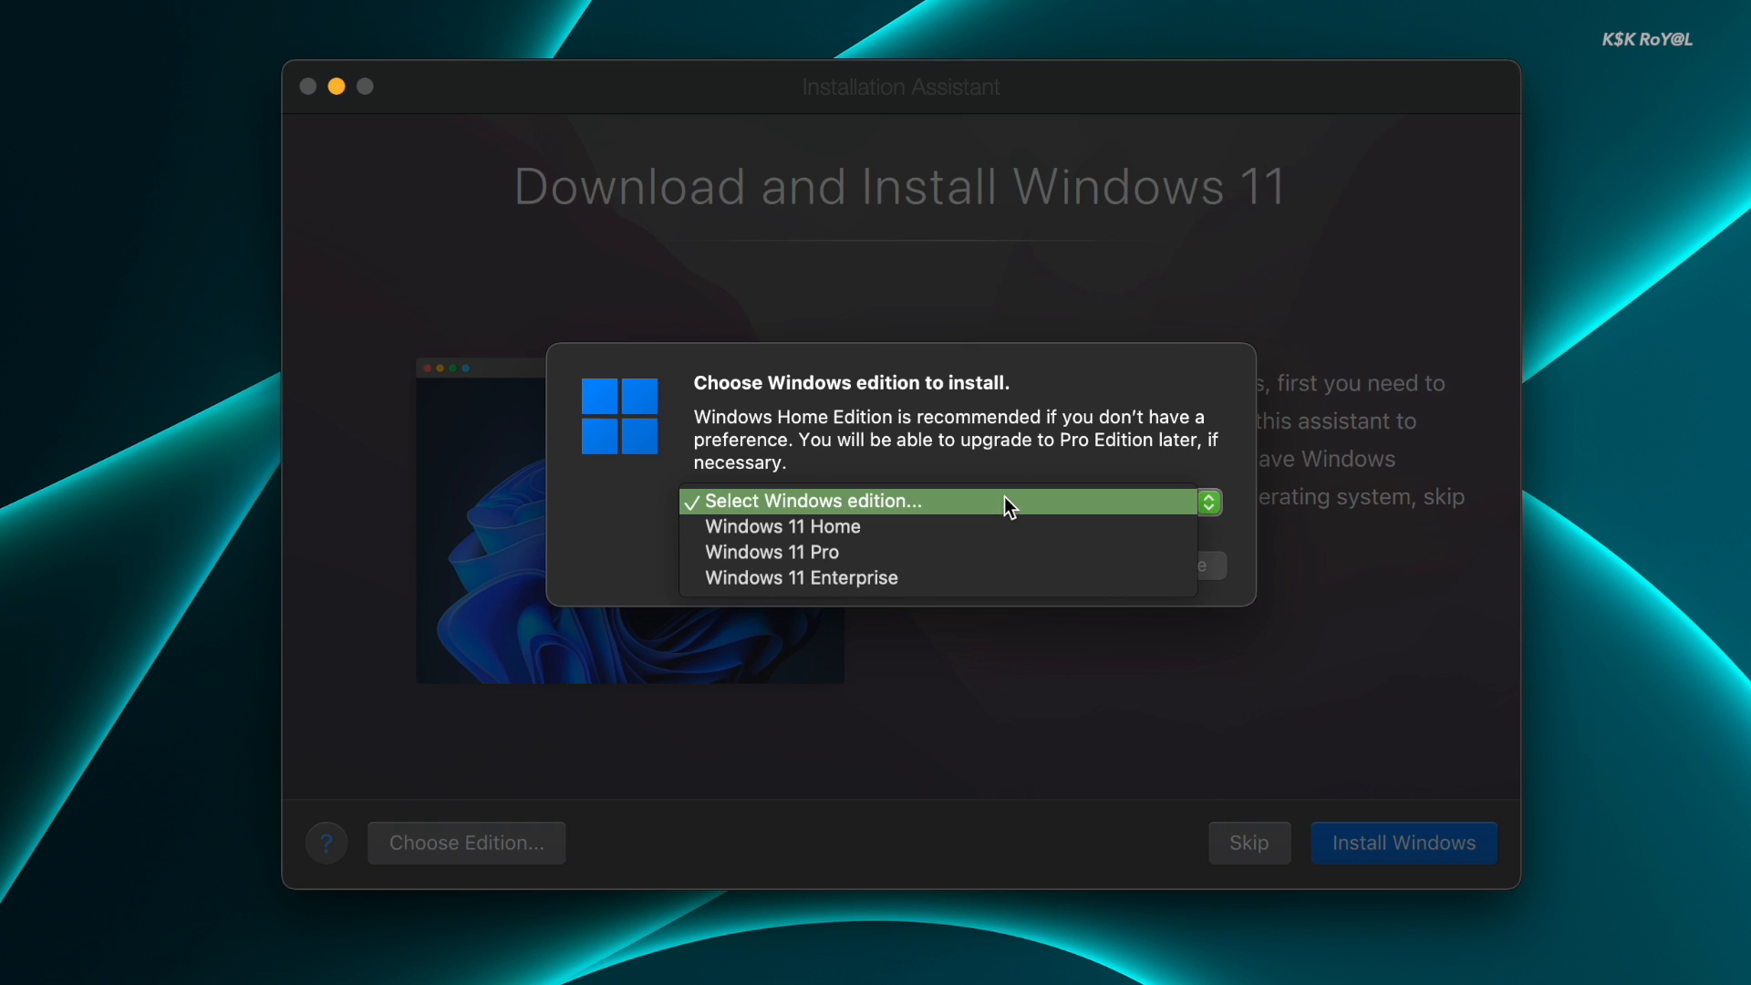
left_click(1014, 551)
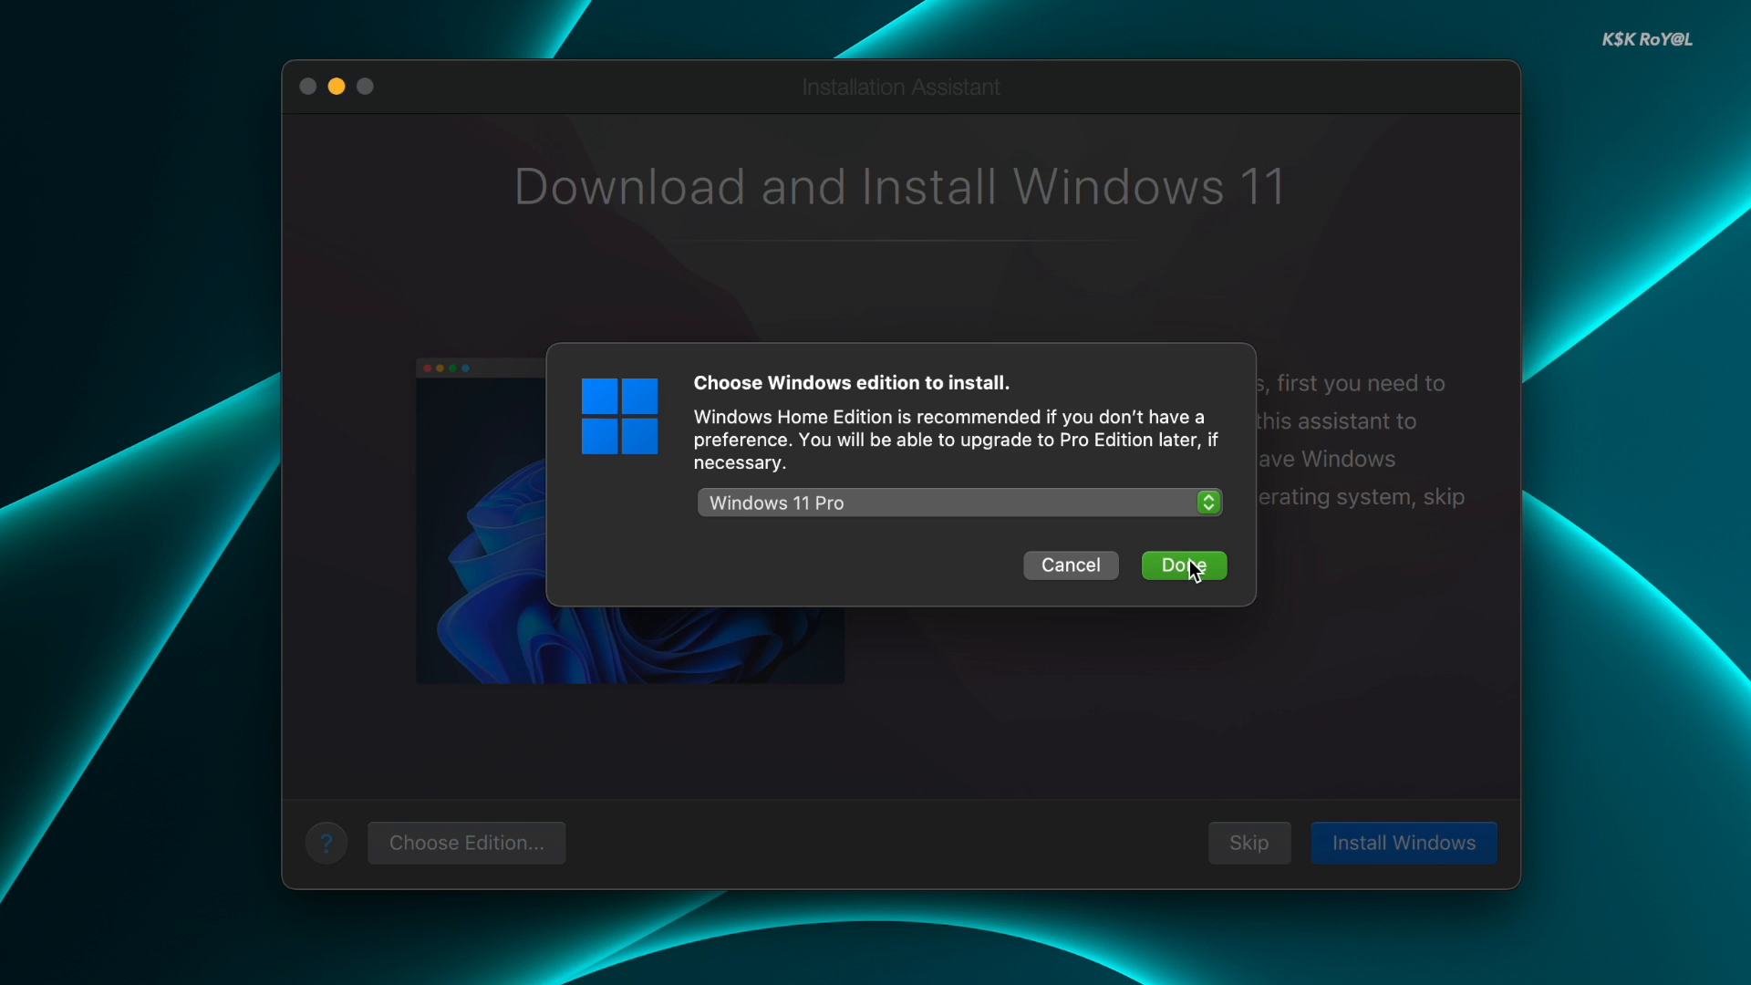
left_click(1191, 567)
left_click(1398, 835)
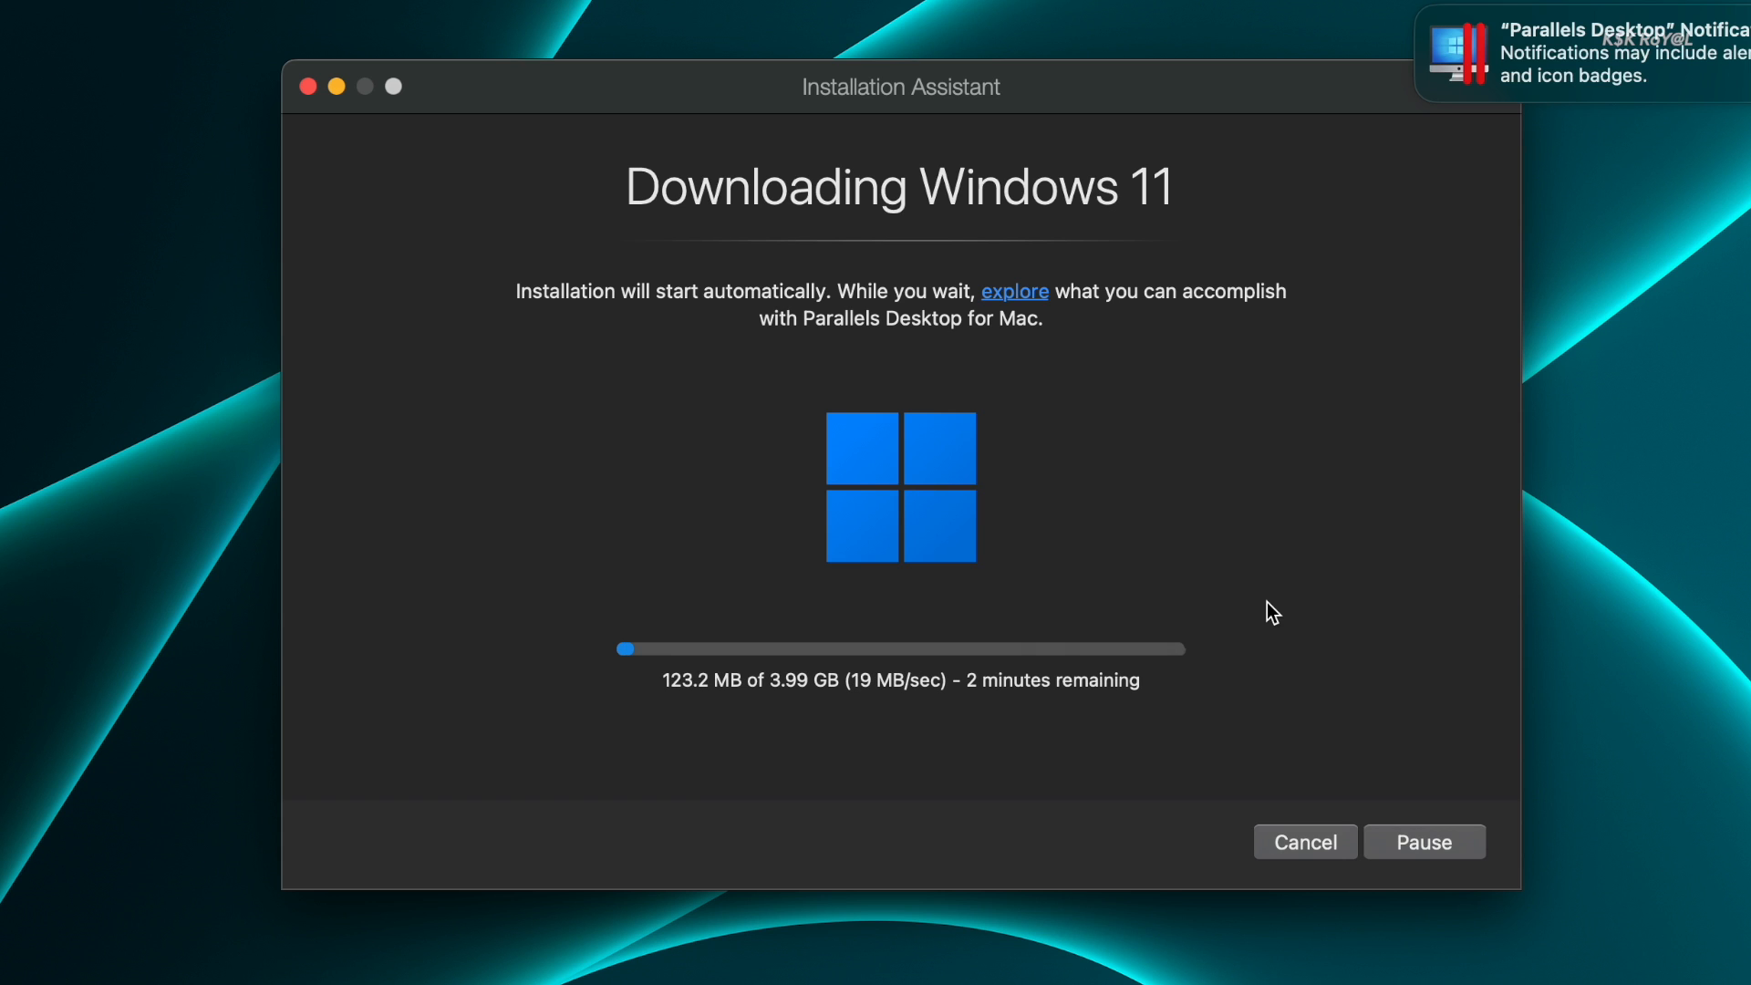
left_click(1421, 11)
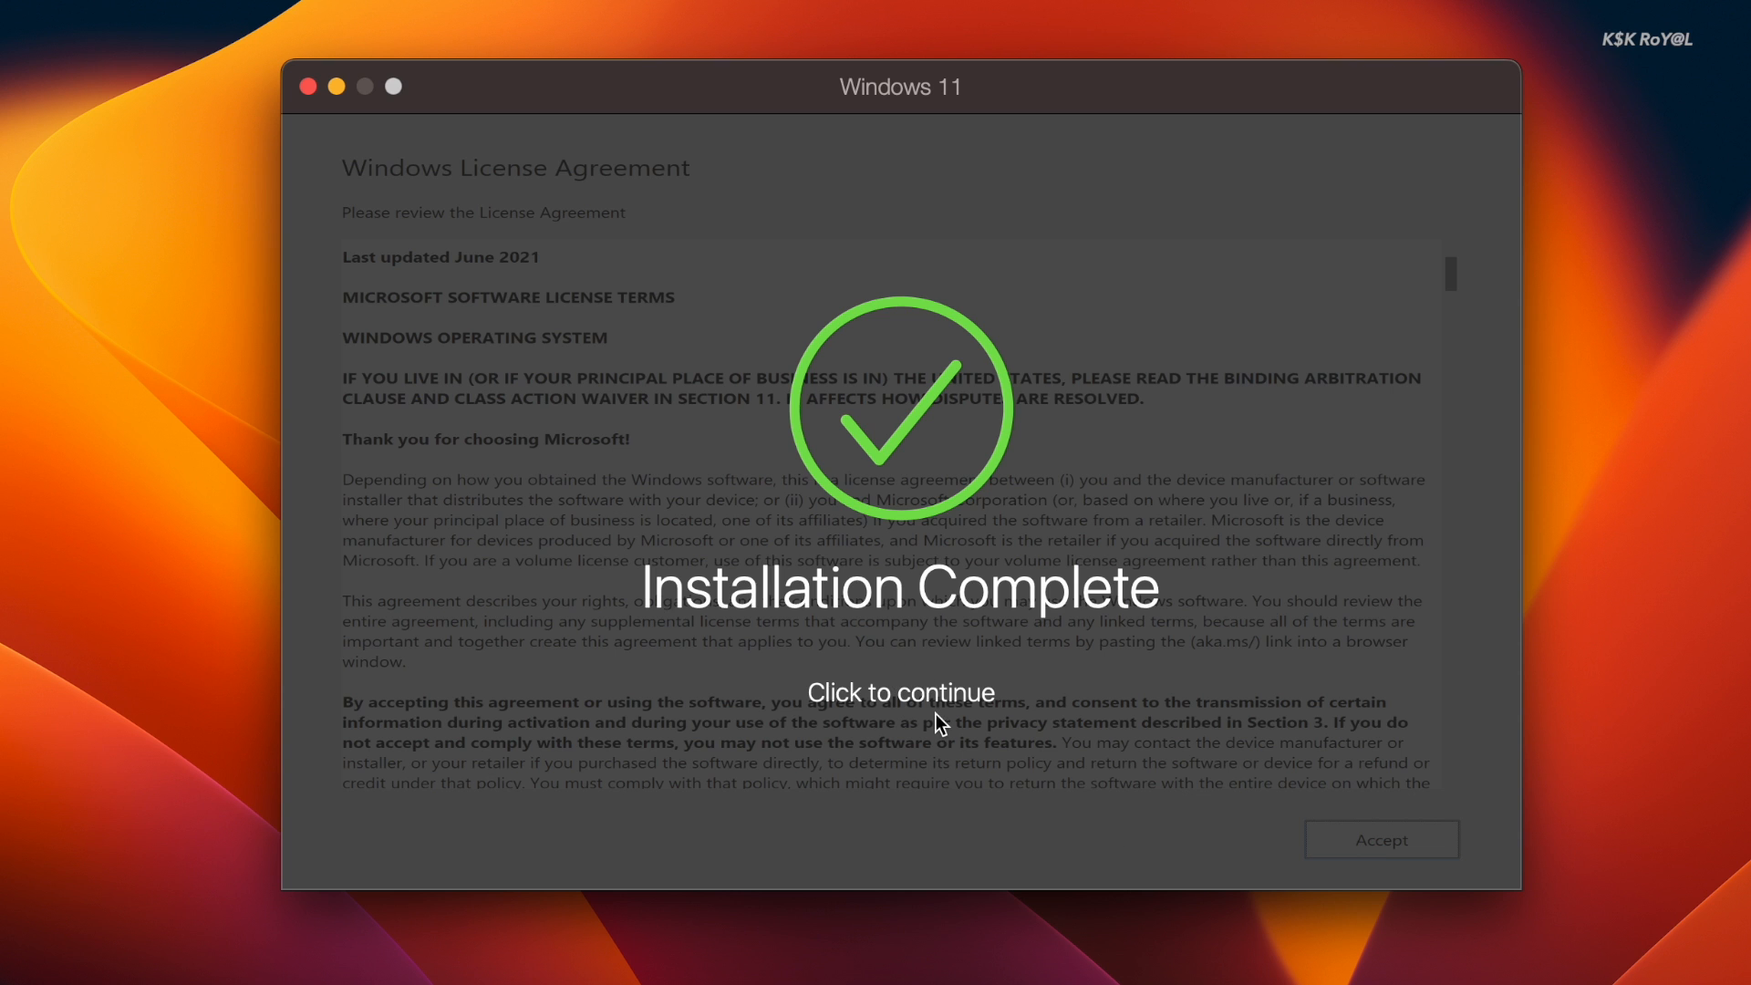
- Continue past the completed installation, sign in to the existing Parallels account and put the Windows 11 virtual machine in full screen
left_click(907, 693)
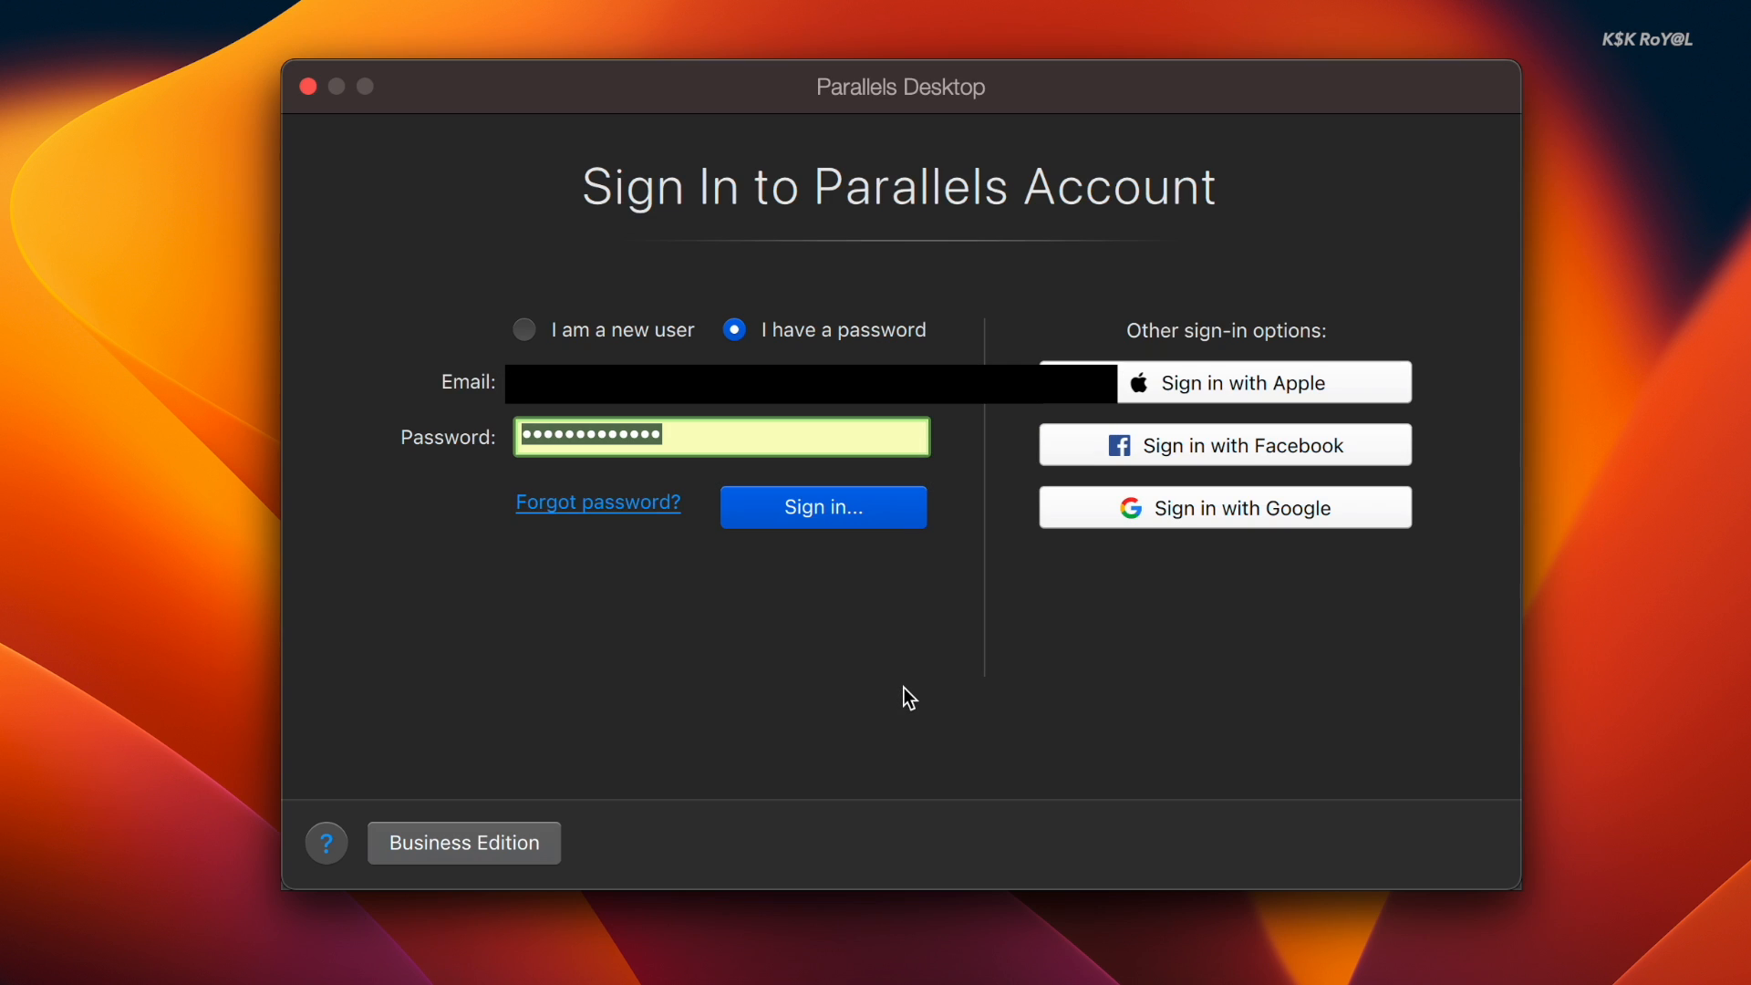
left_click(822, 725)
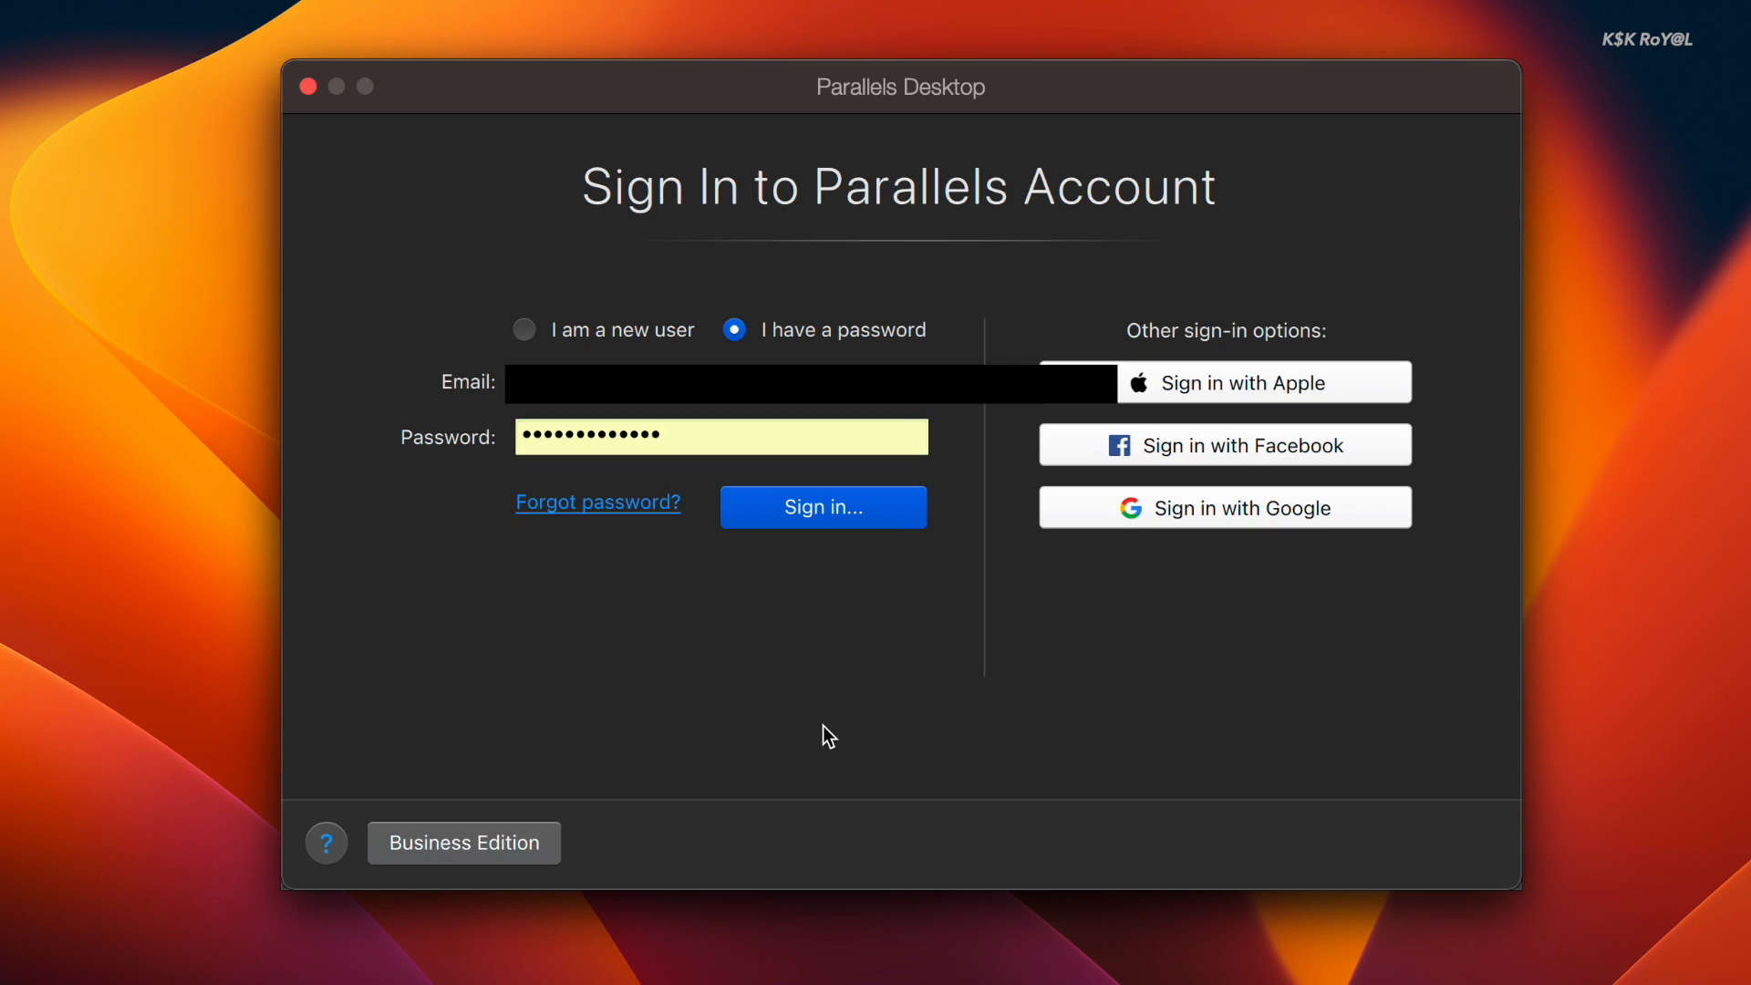
left_click(530, 332)
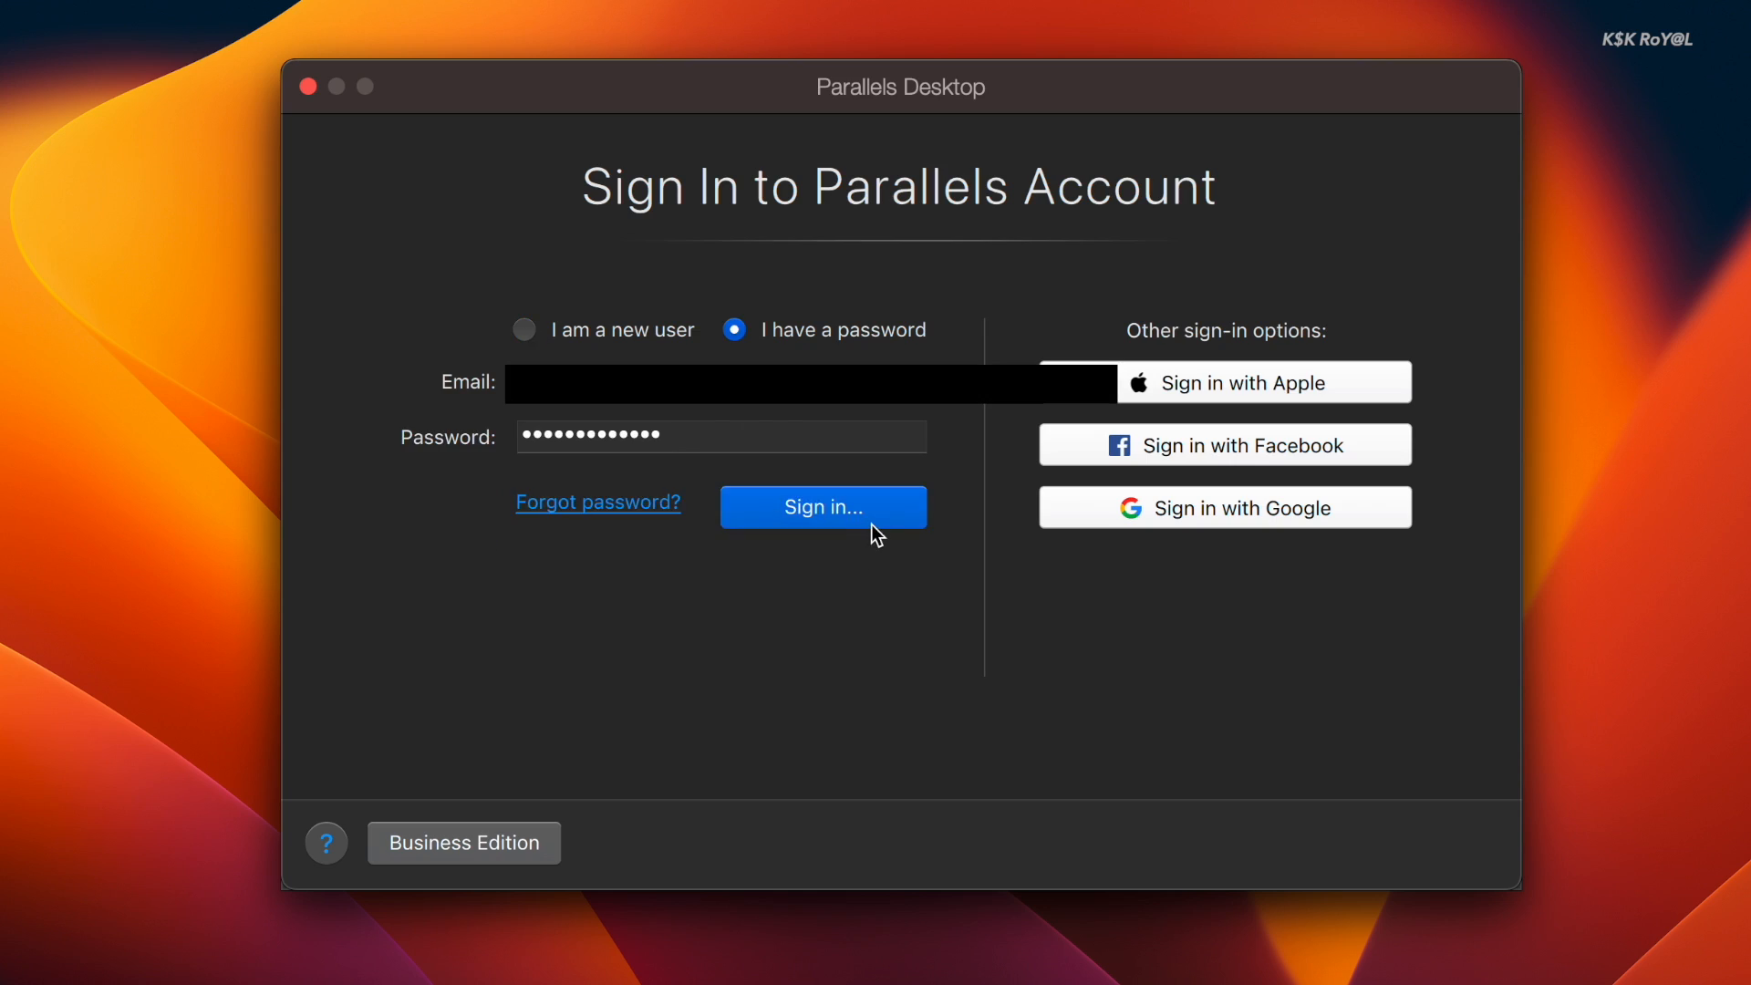
left_click(872, 524)
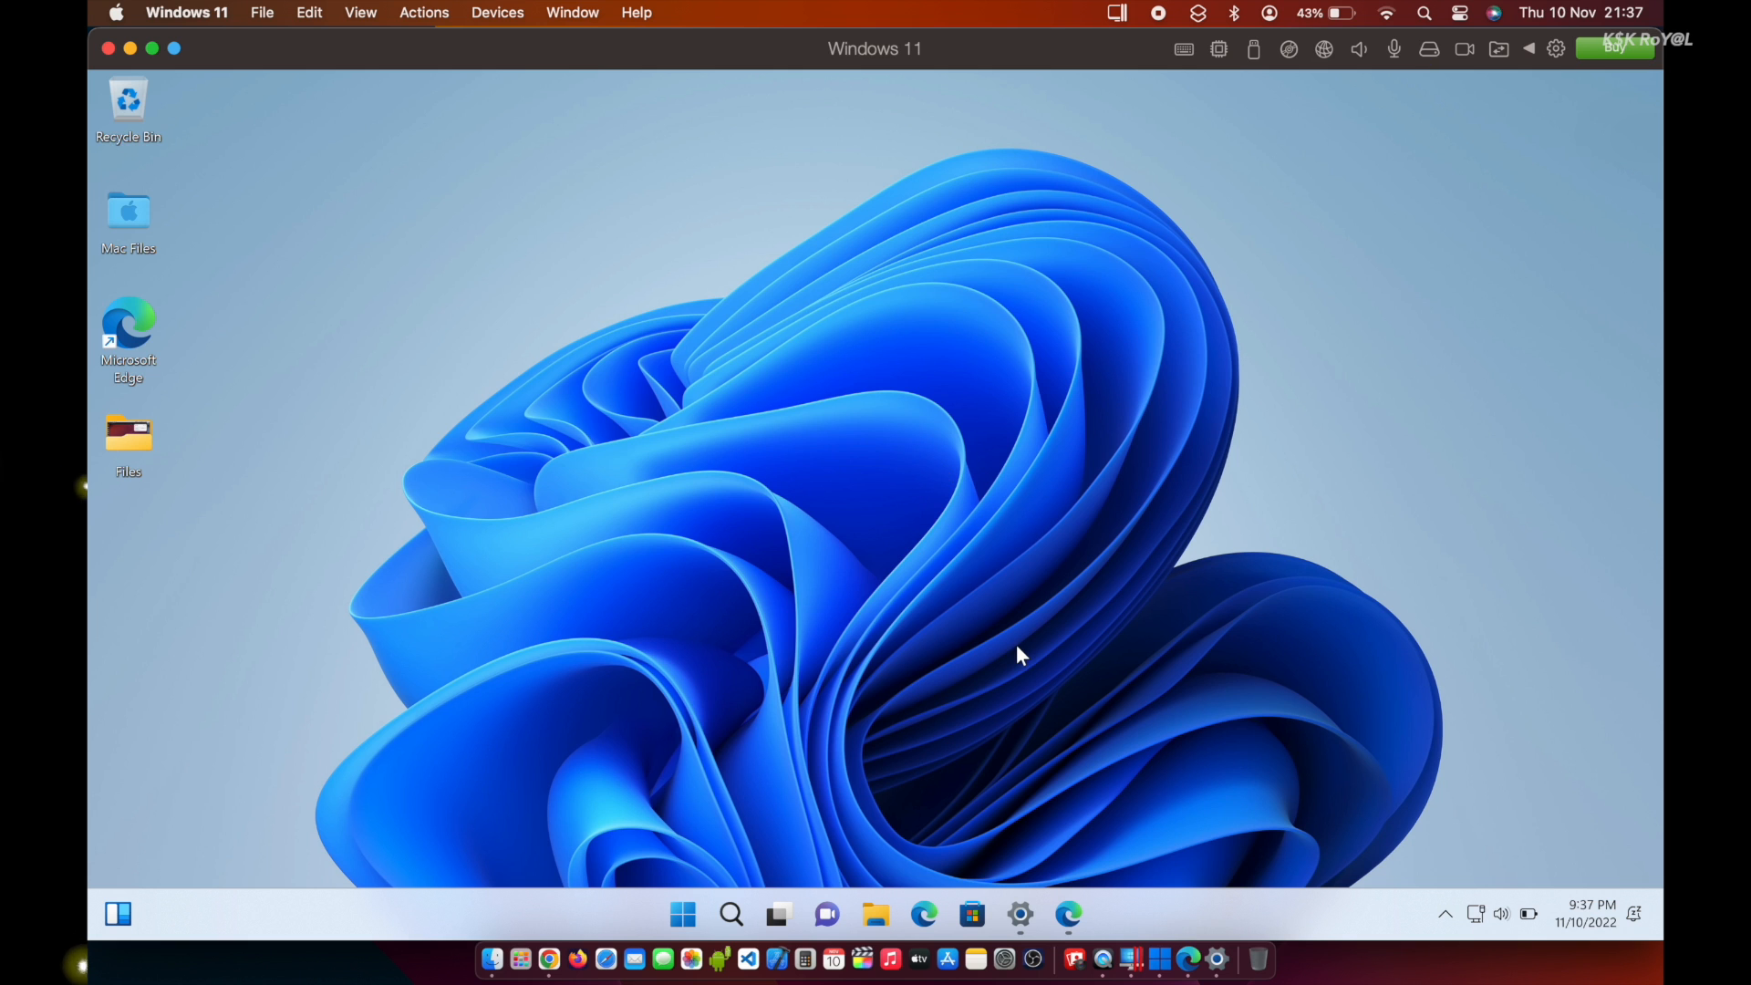
left_click(155, 51)
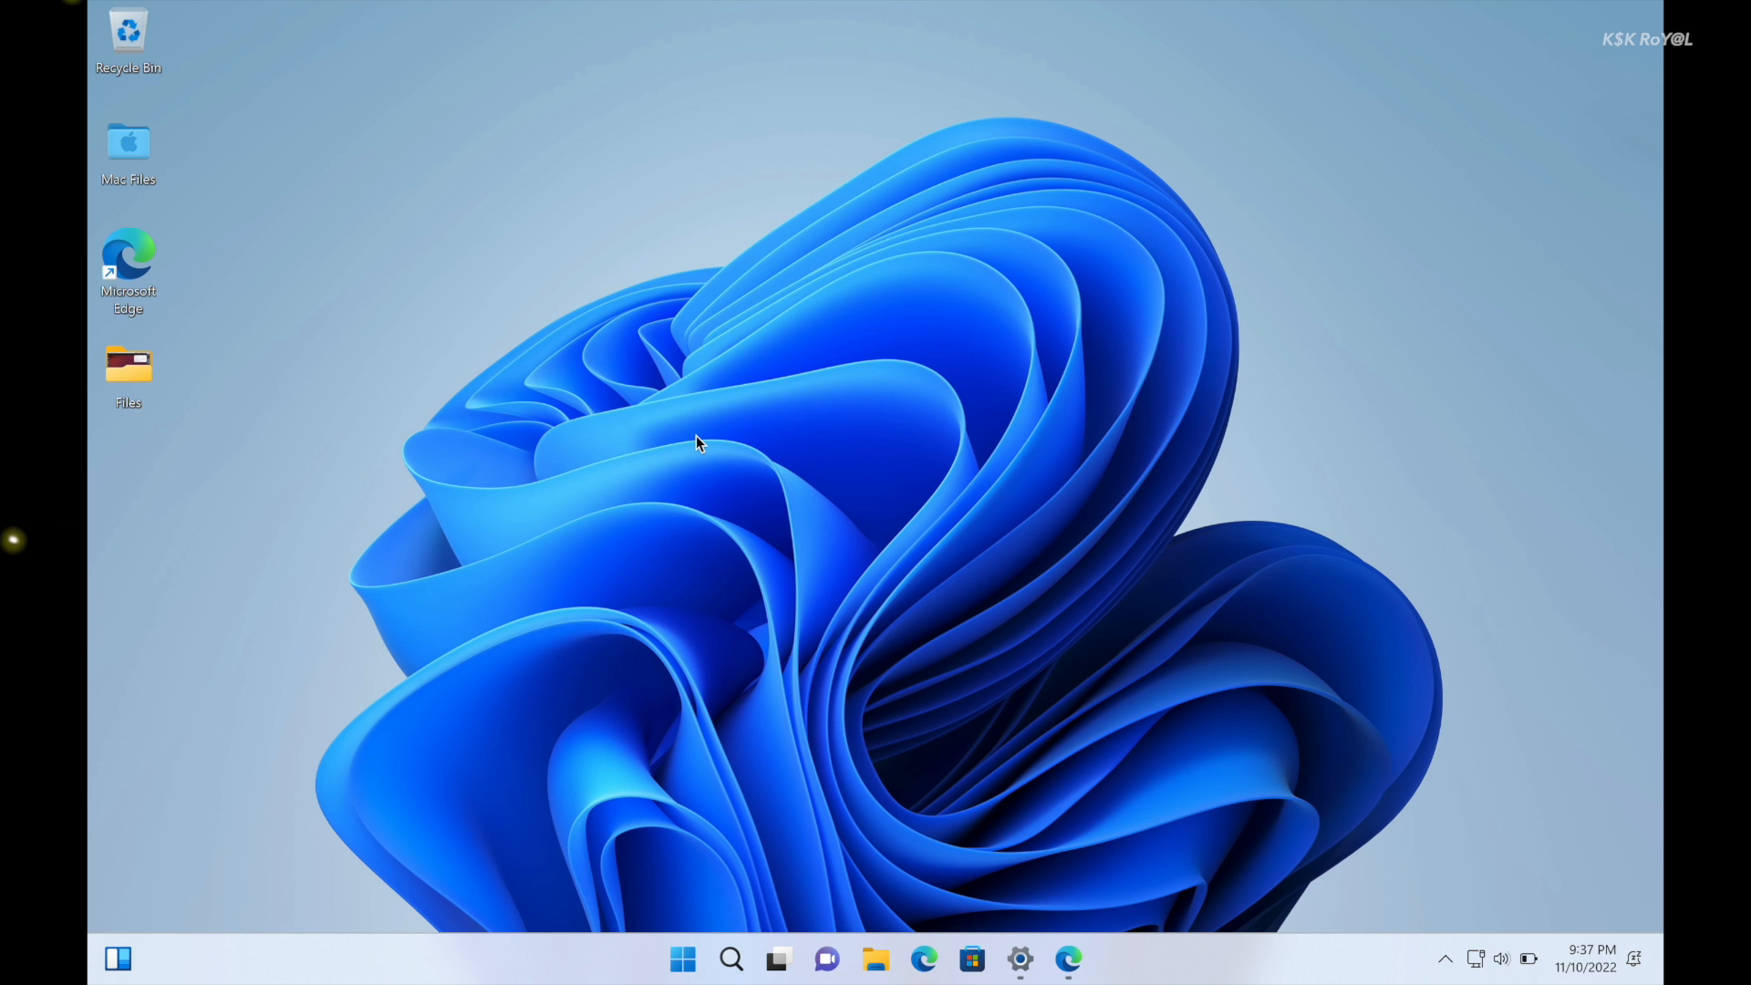
- Open the System About settings in Windows, review the device and Windows specifications, and close Settings
key("super+Pause")
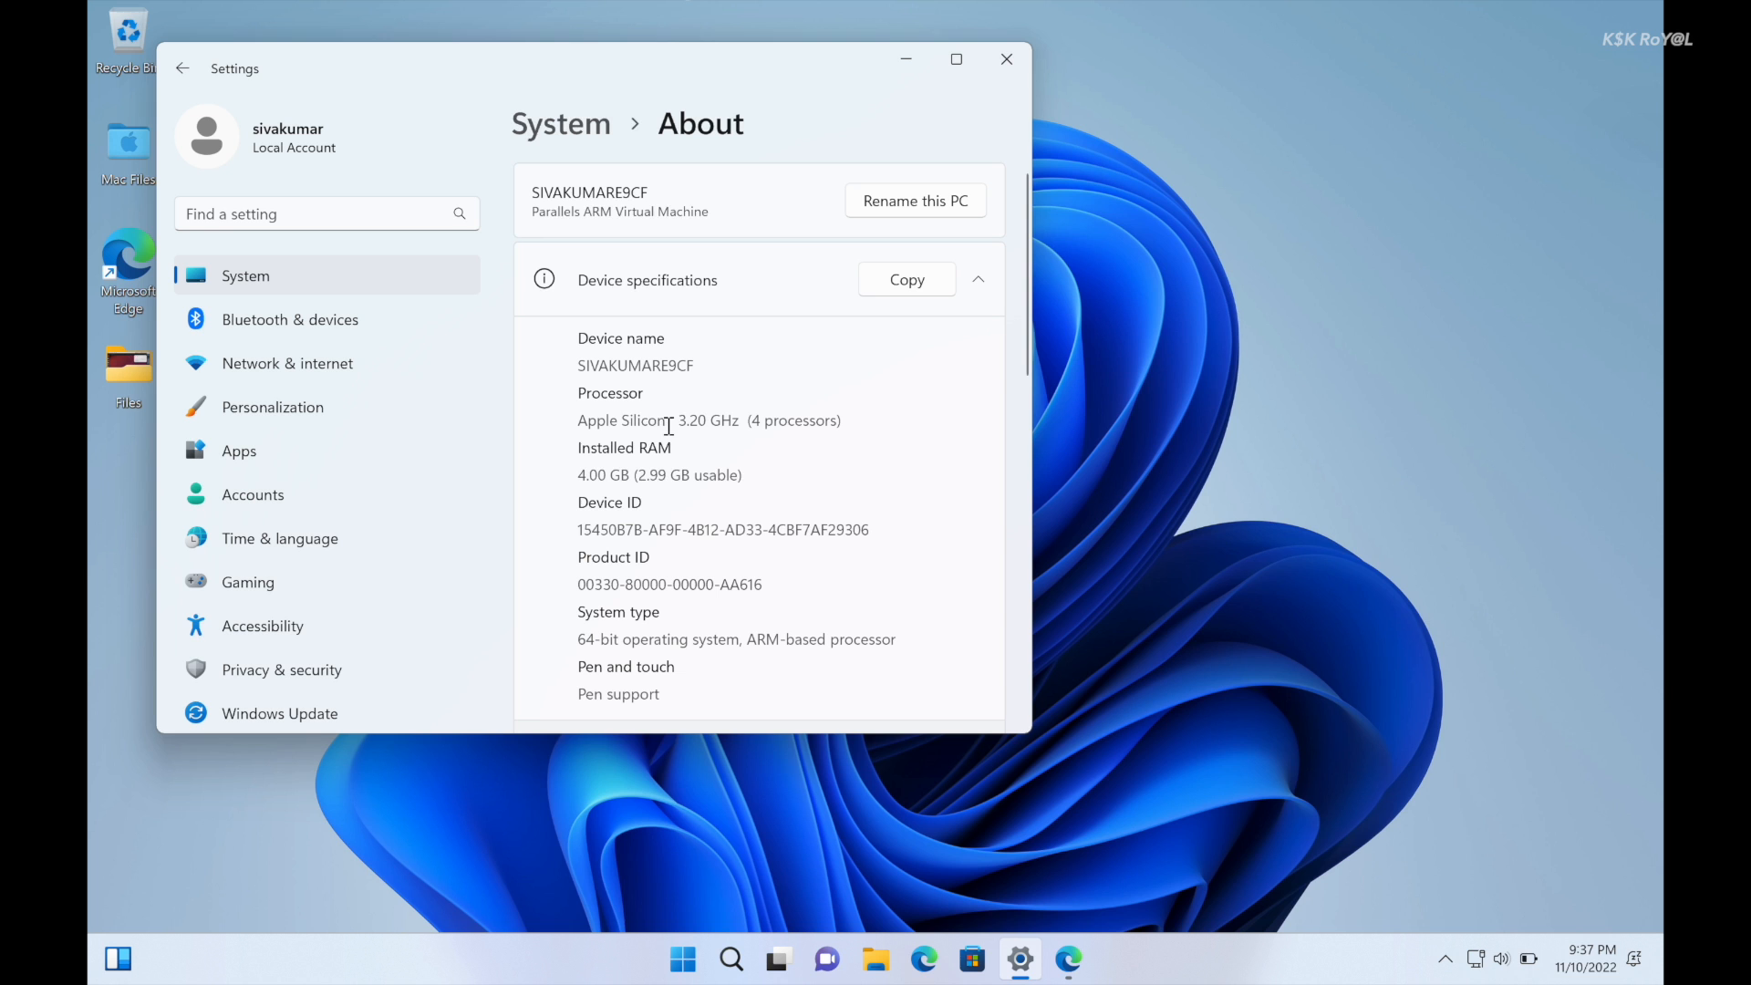
scroll(803, 523, "down", 7)
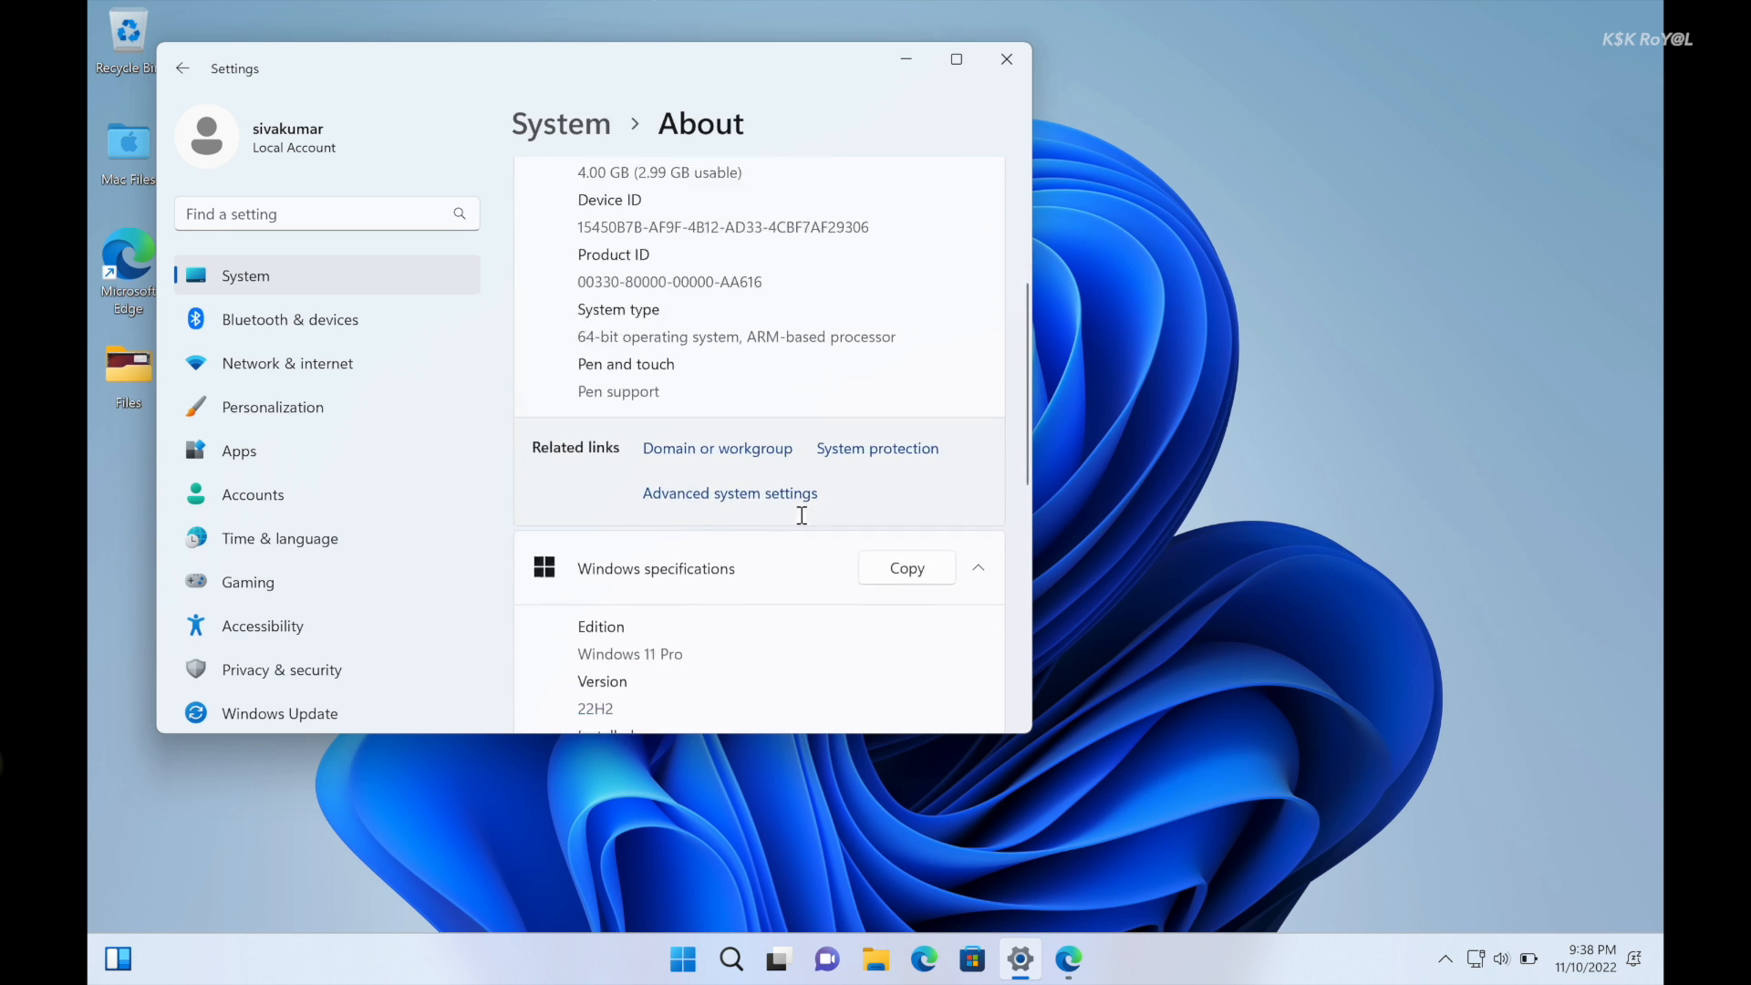
scroll(804, 522, "down", 4)
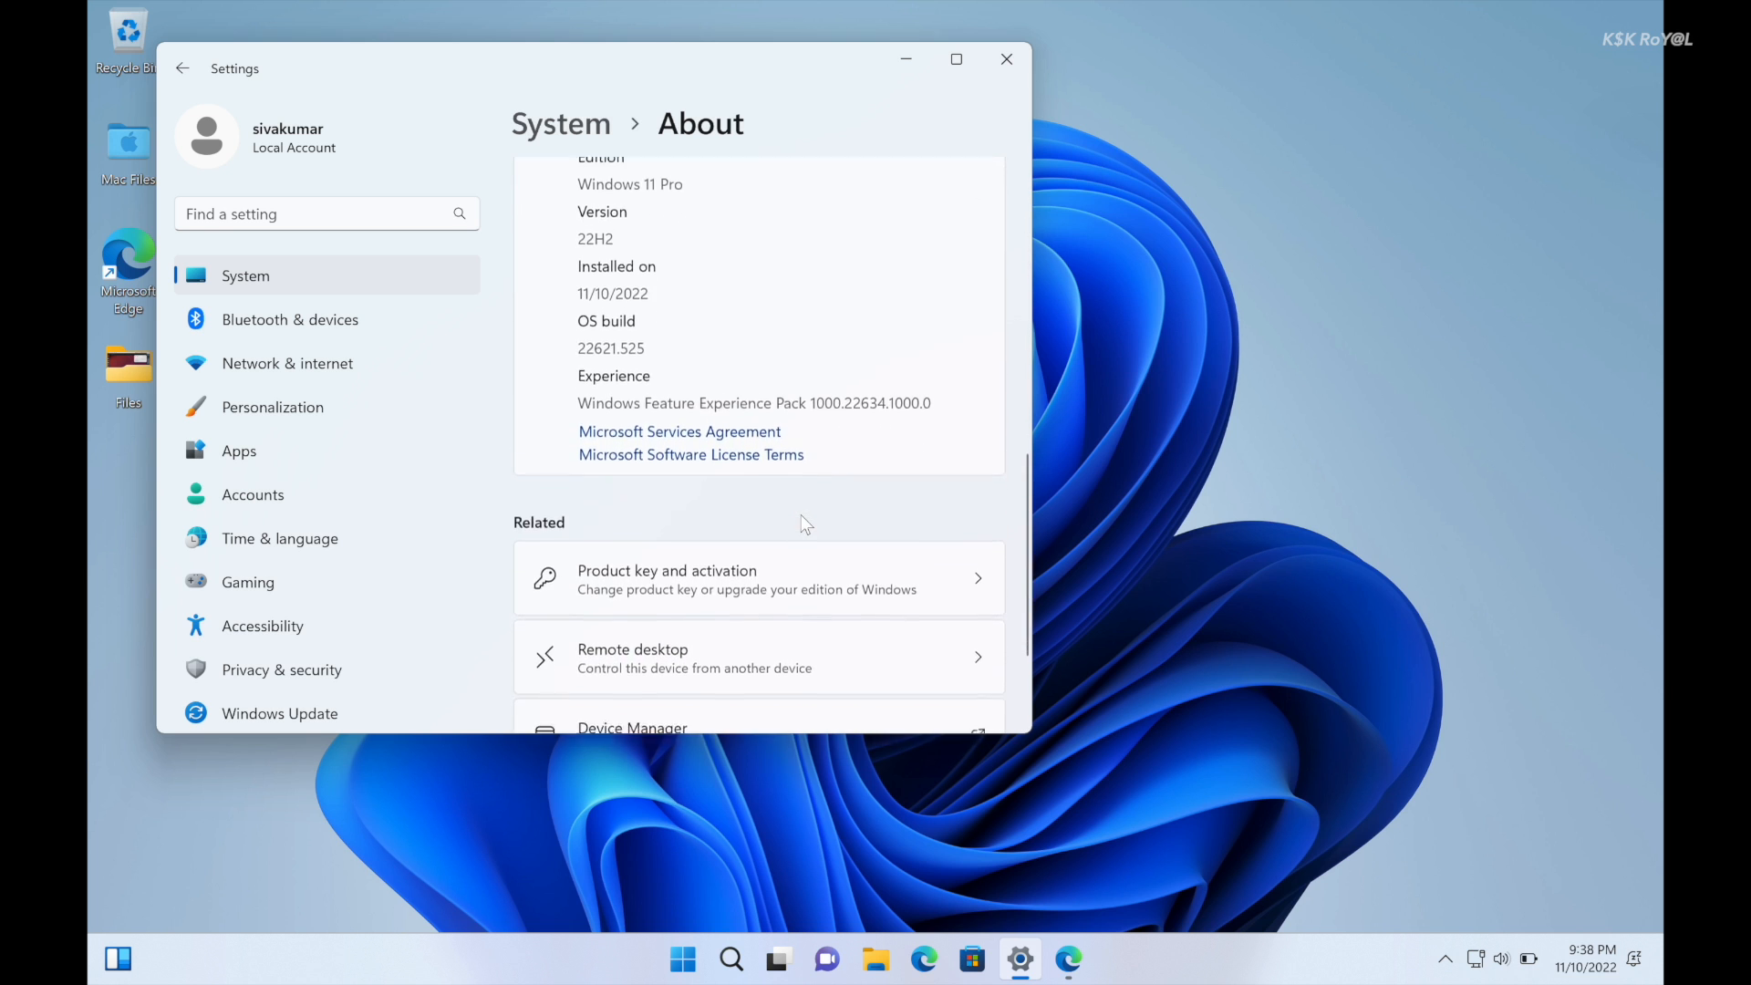
scroll(805, 523, "up", 5)
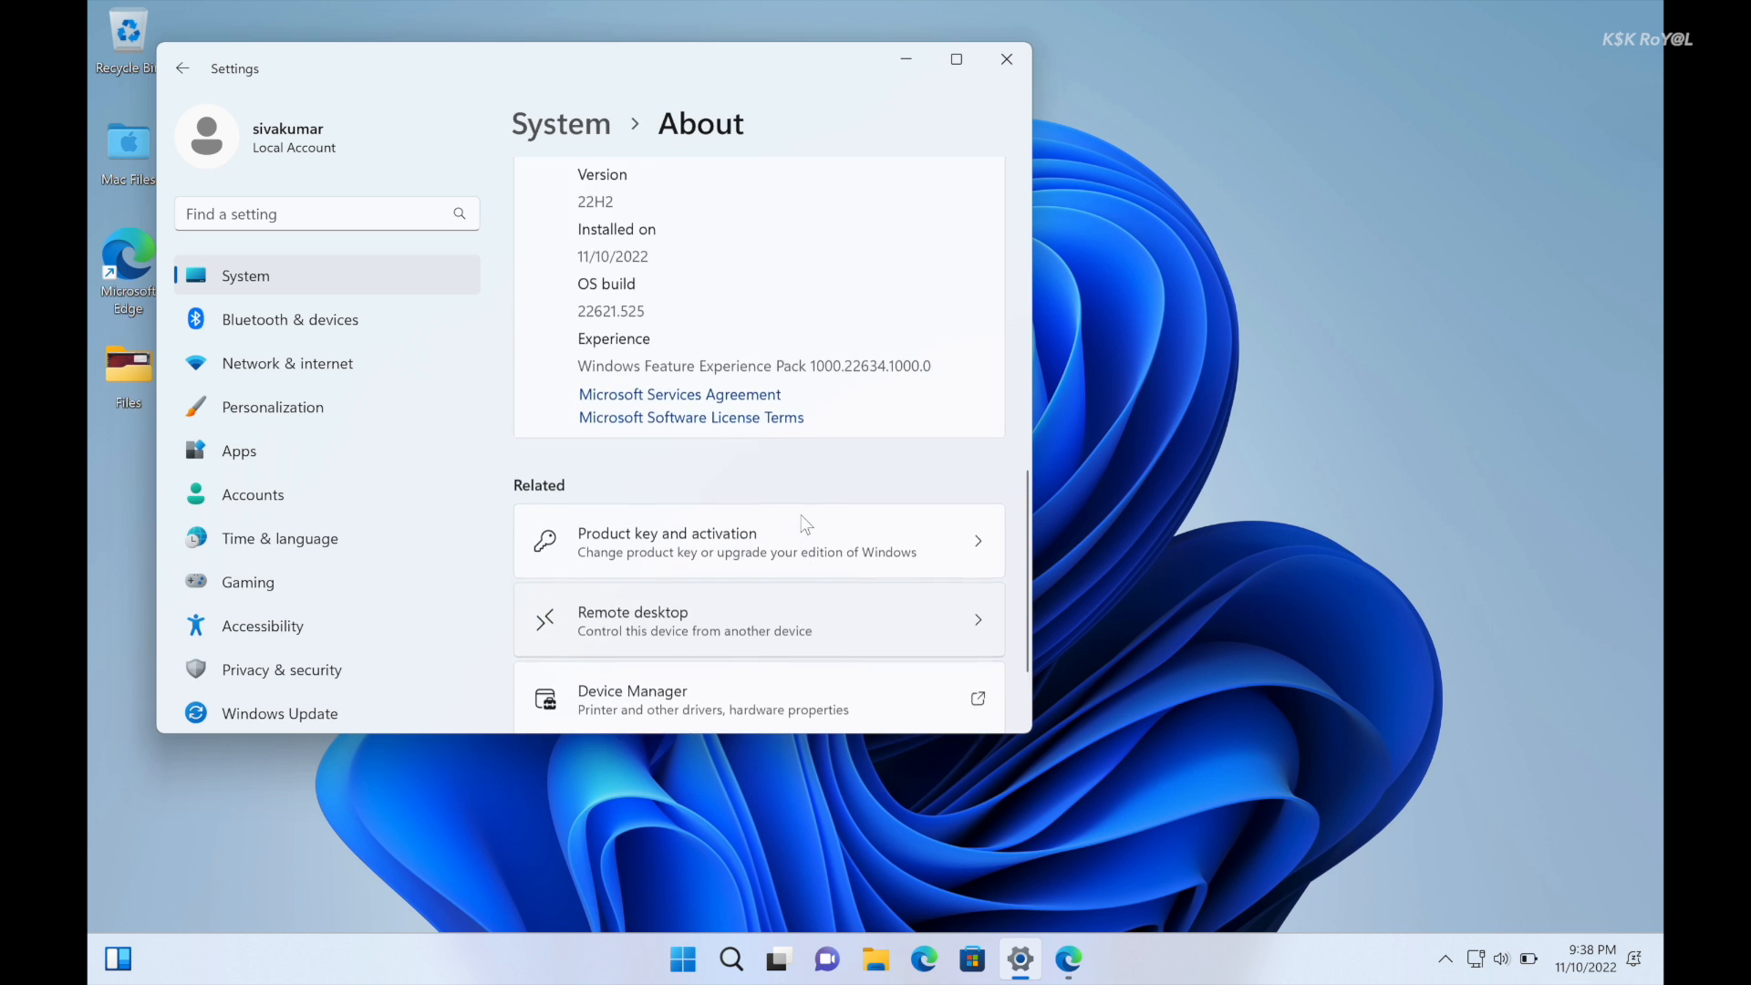
scroll(804, 522, "up", 3)
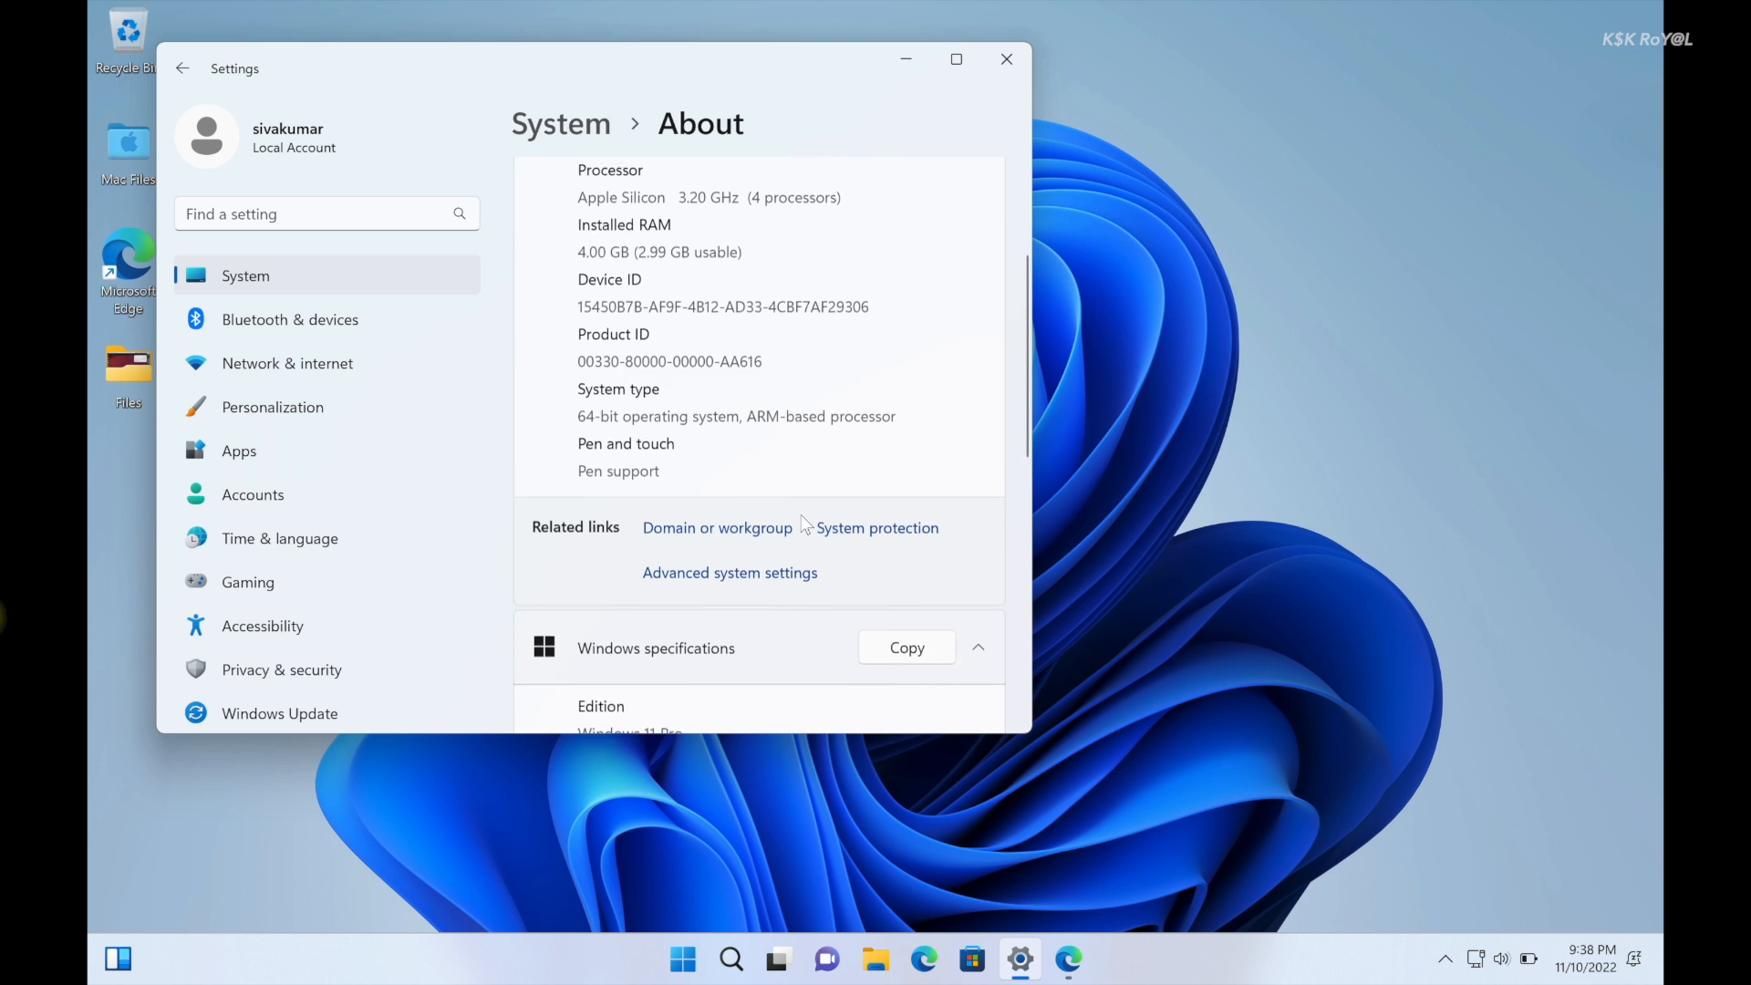
double_click(612, 267)
left_click(684, 238)
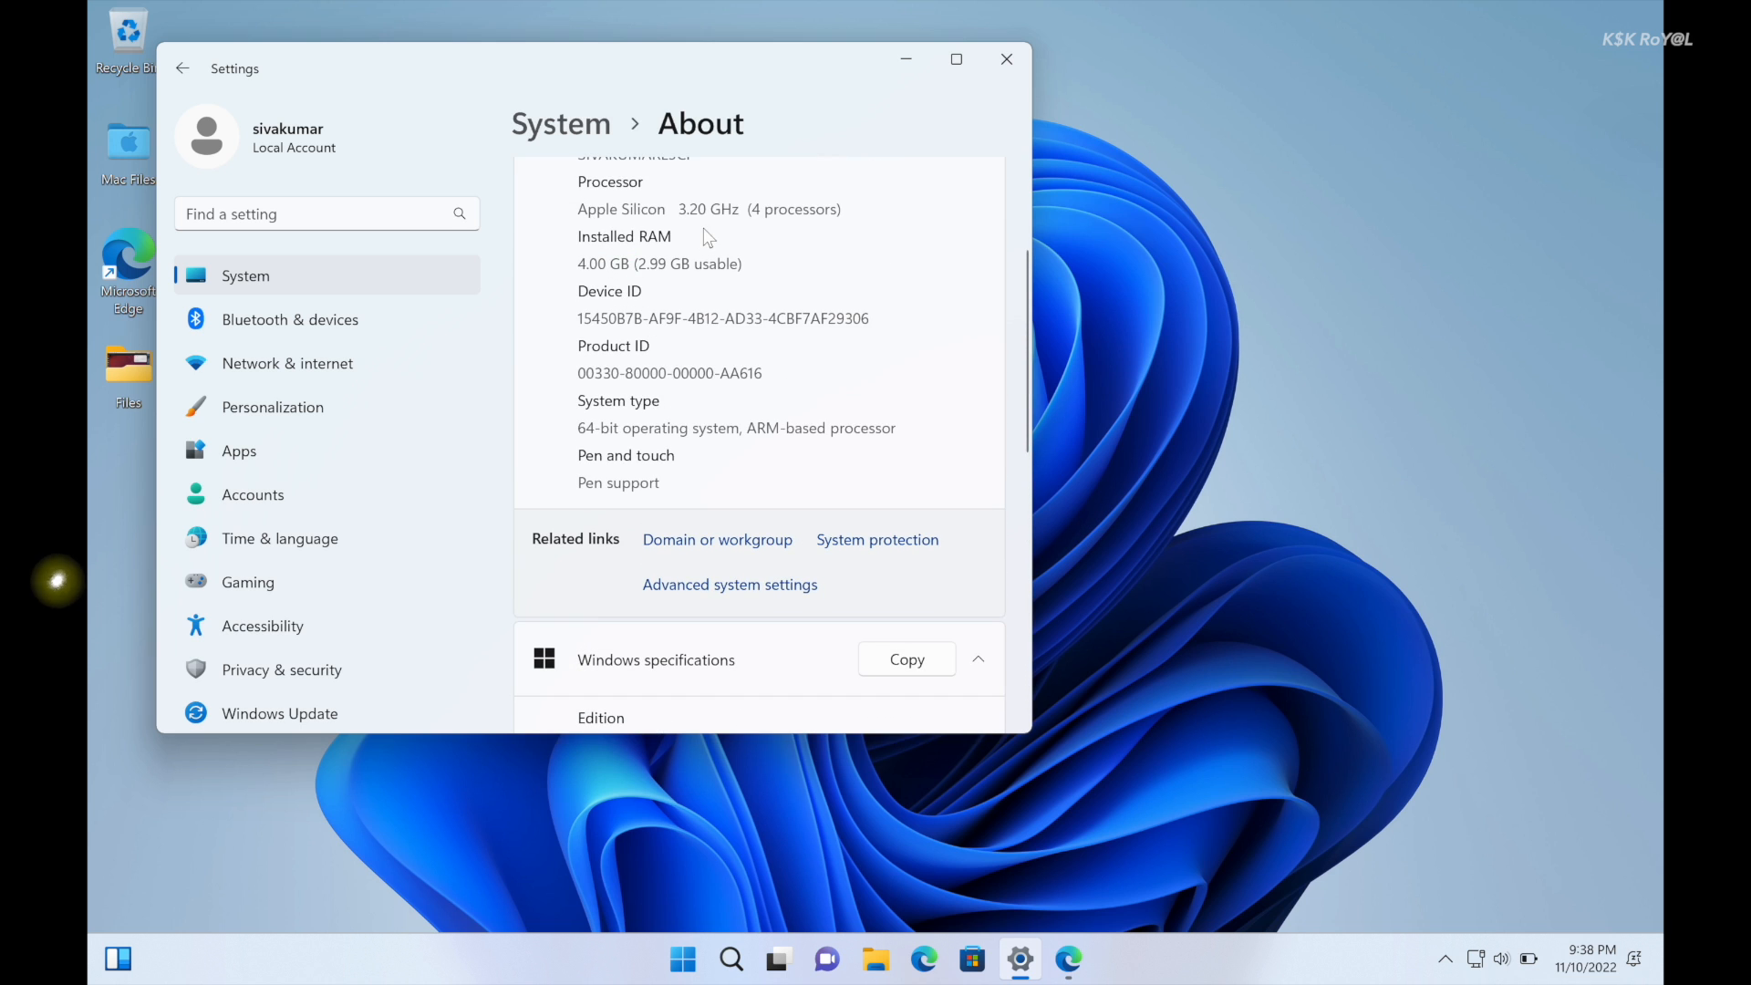
scroll(817, 202, "up", 3)
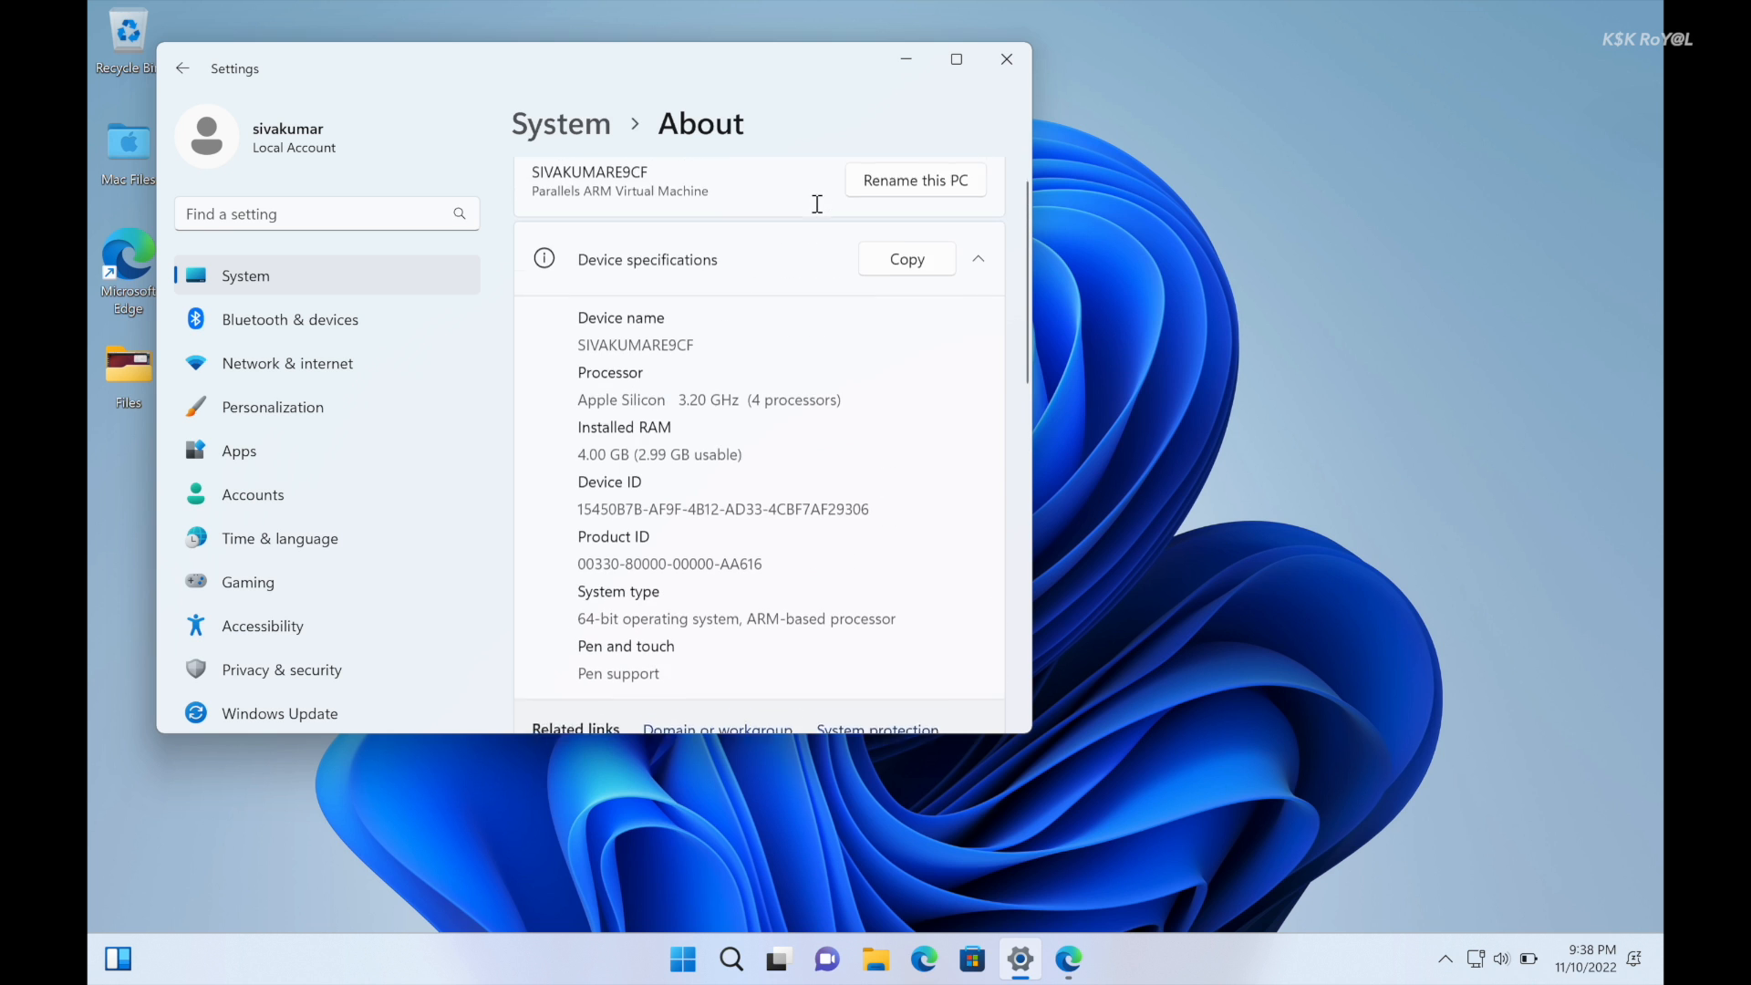
left_click(1009, 60)
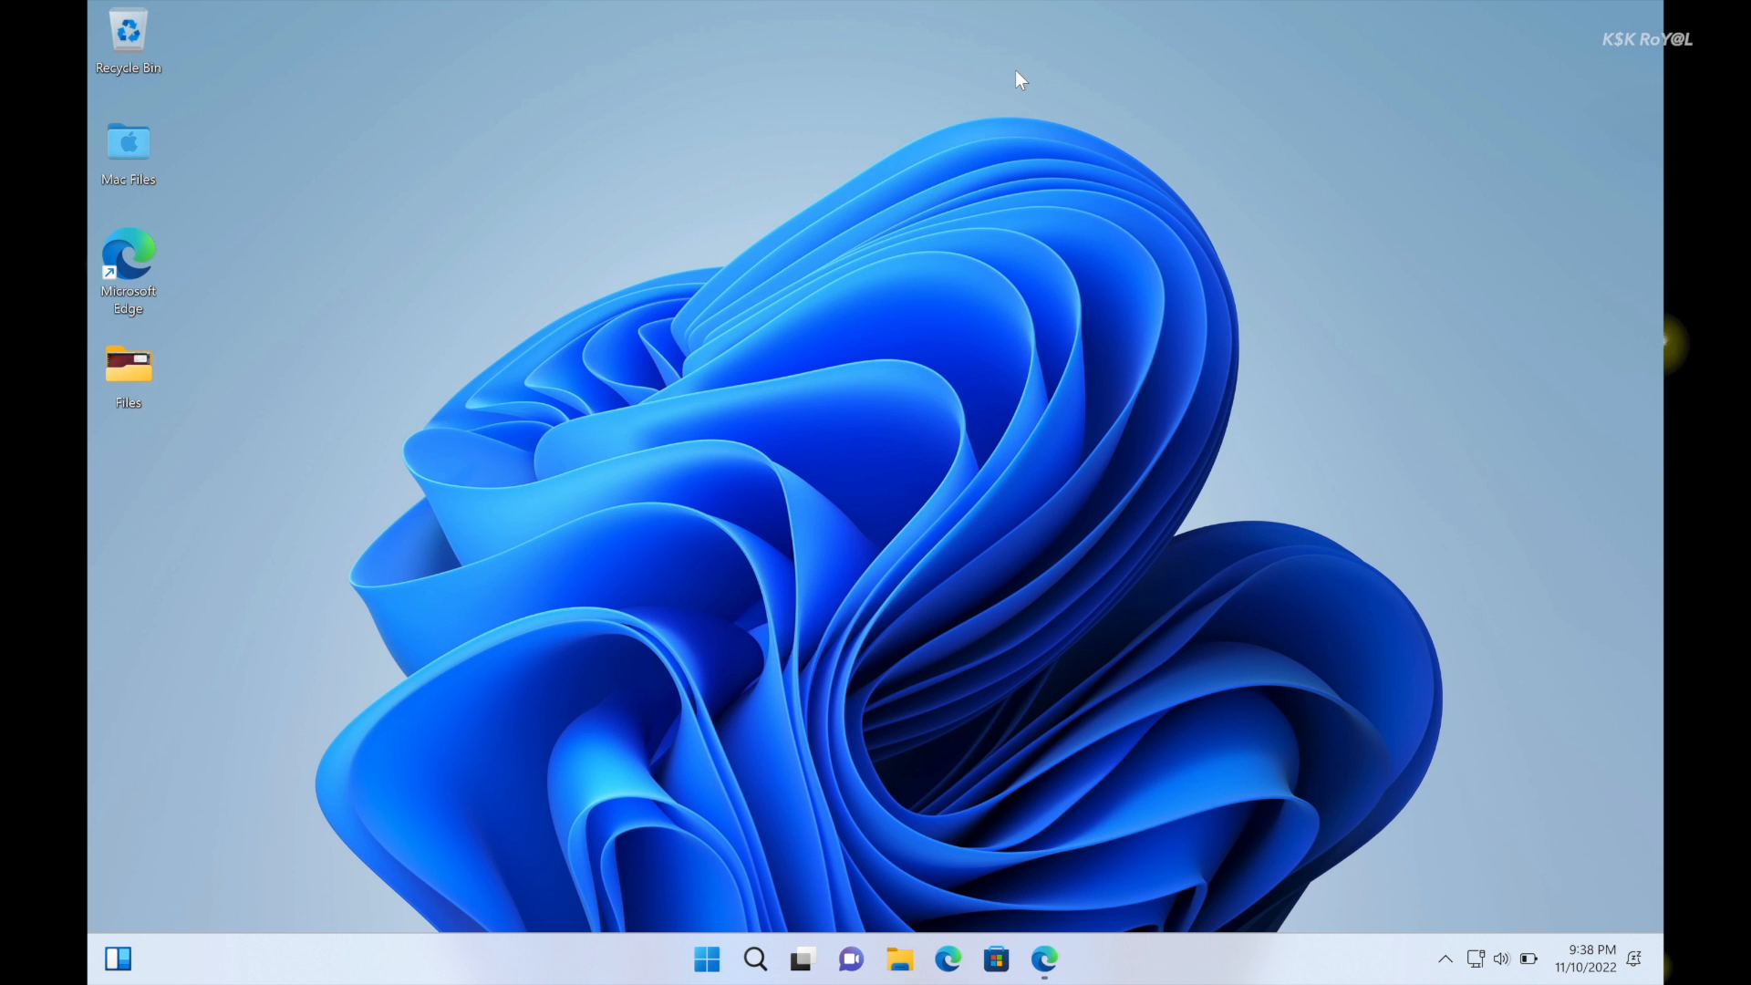
- Open Task Manager from a search for "task", check CPU and memory performance, and close the Parallels welcome page's browser window
key("super")
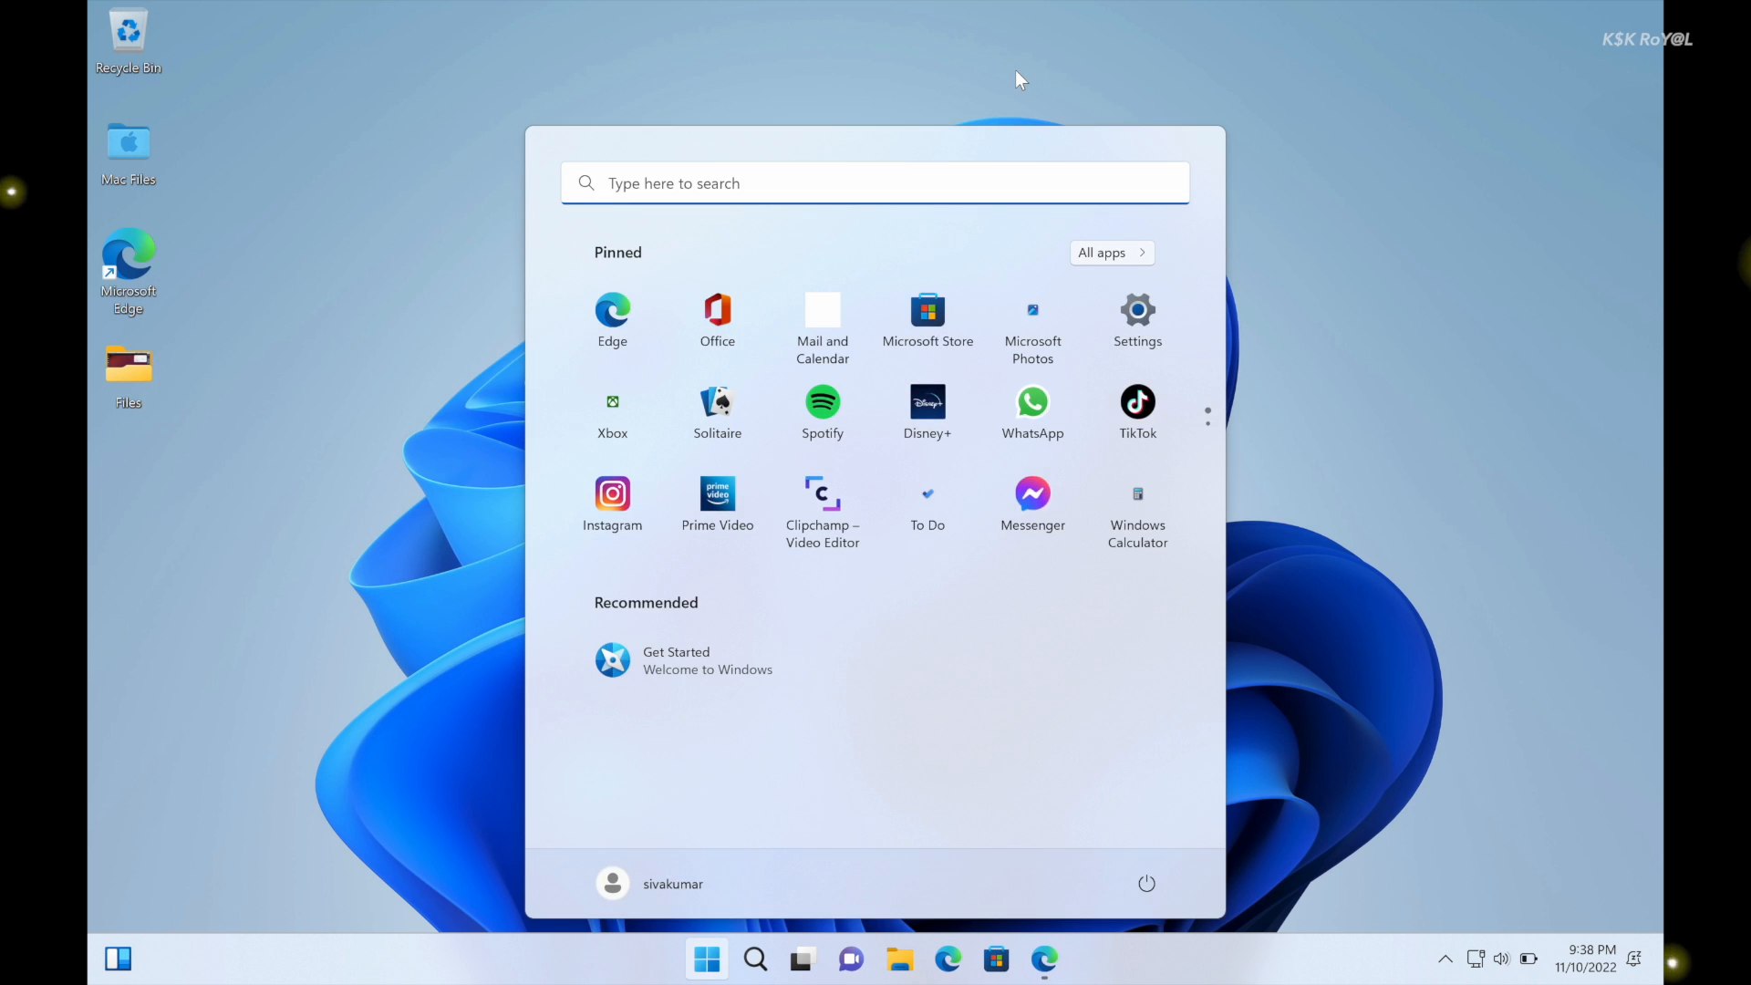
type("task")
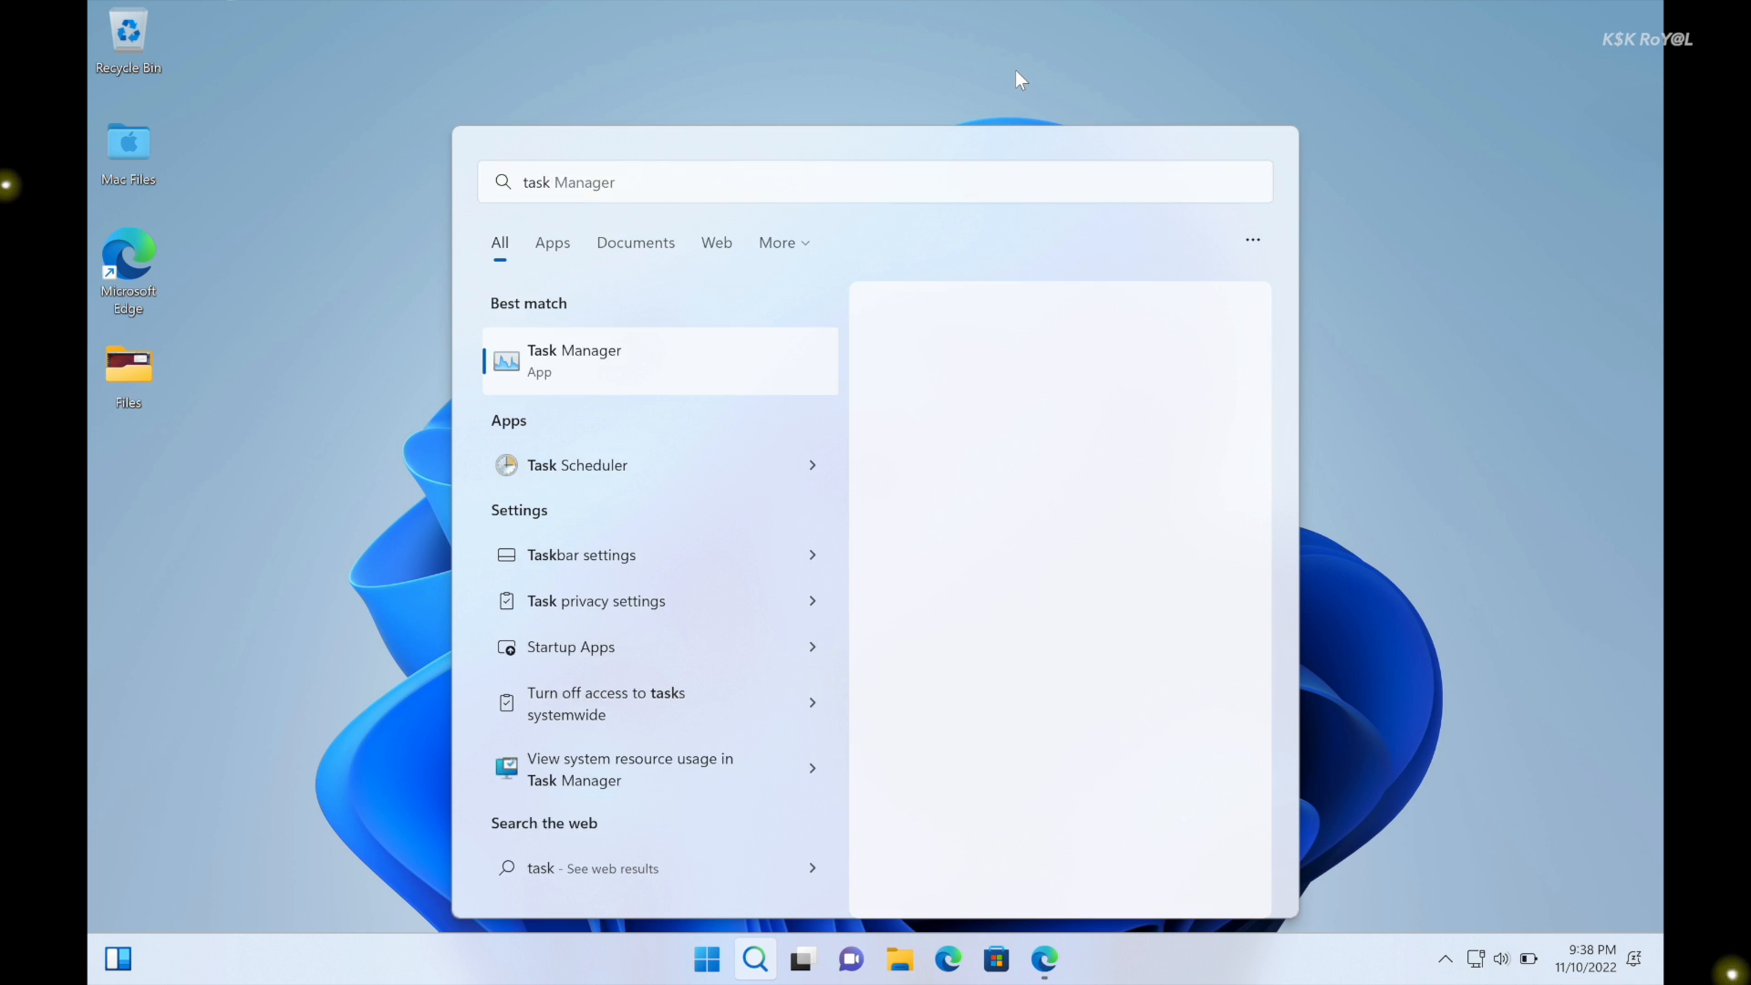
key("Return")
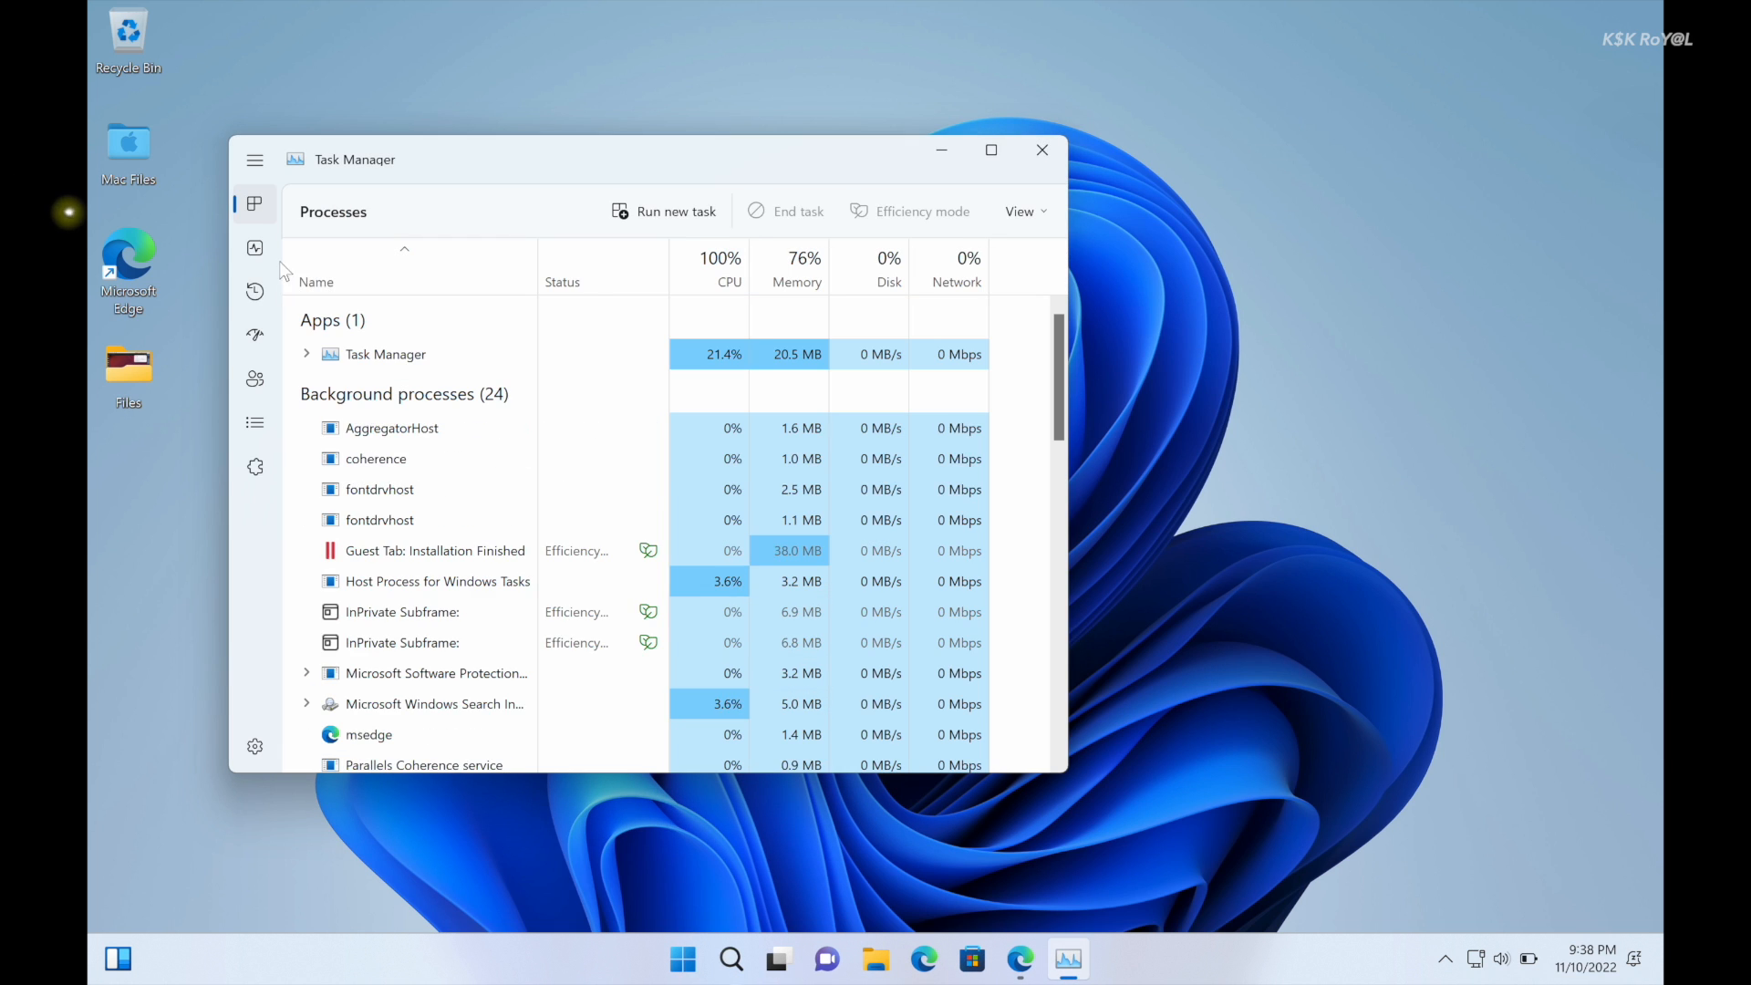
left_click(256, 248)
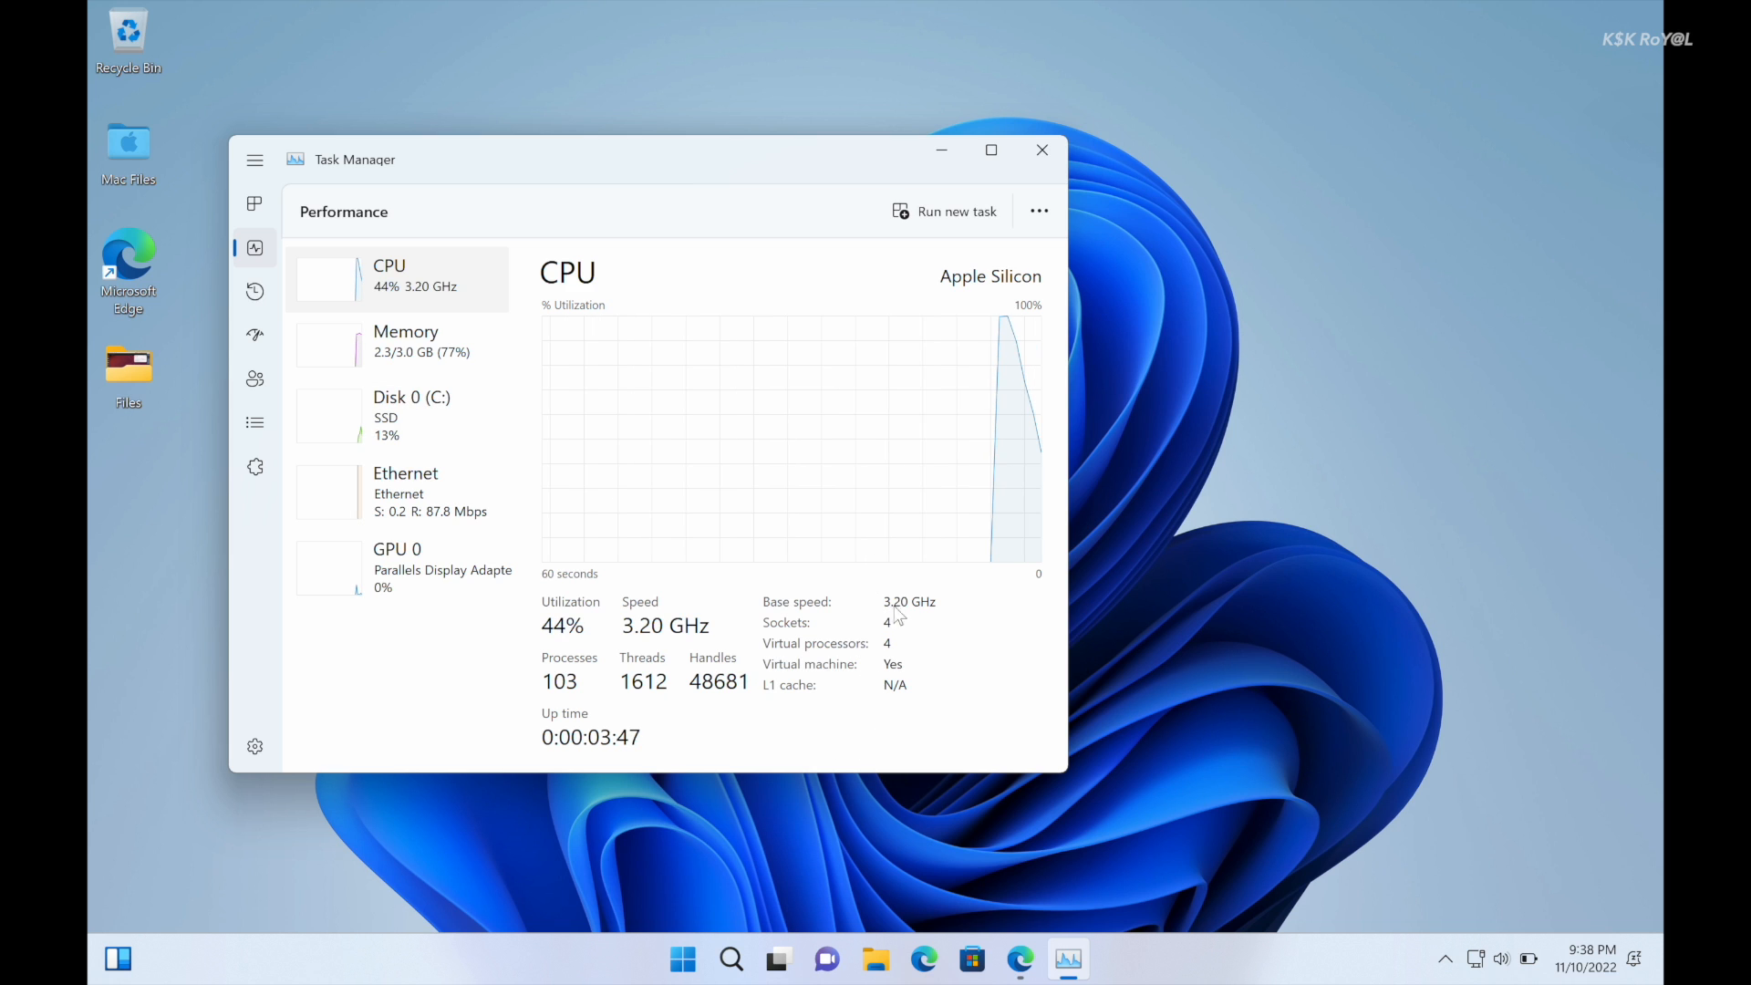
left_click(455, 342)
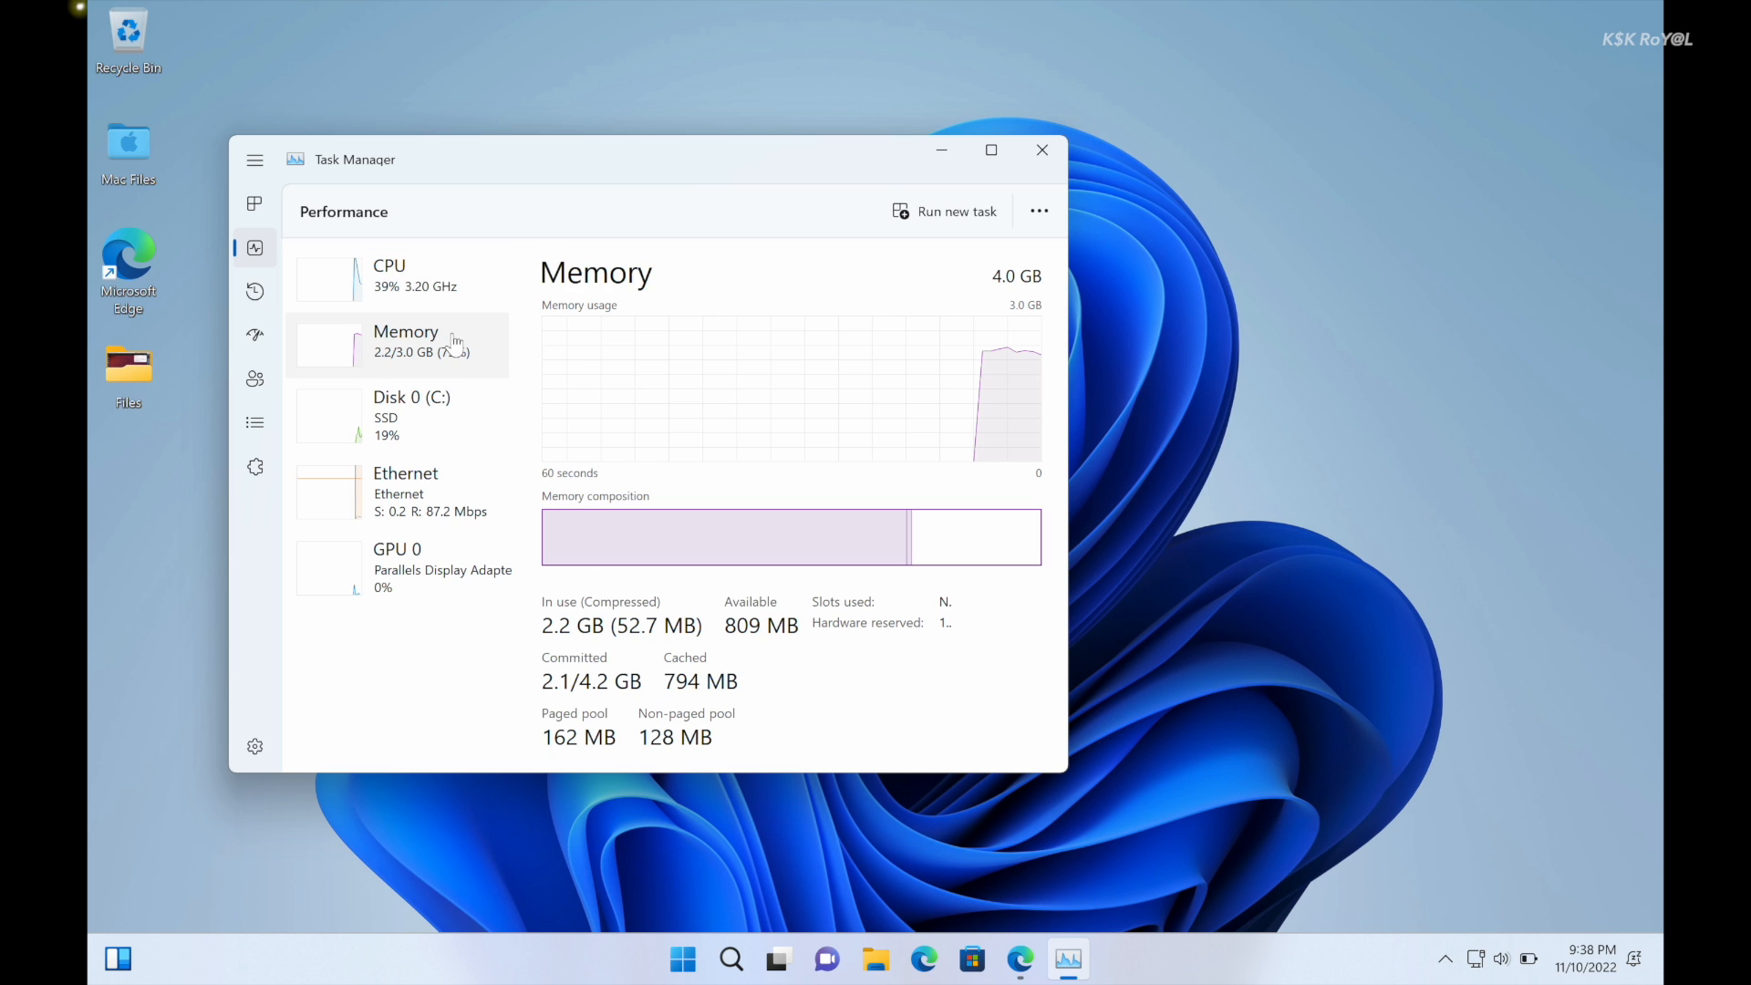
left_click(248, 303)
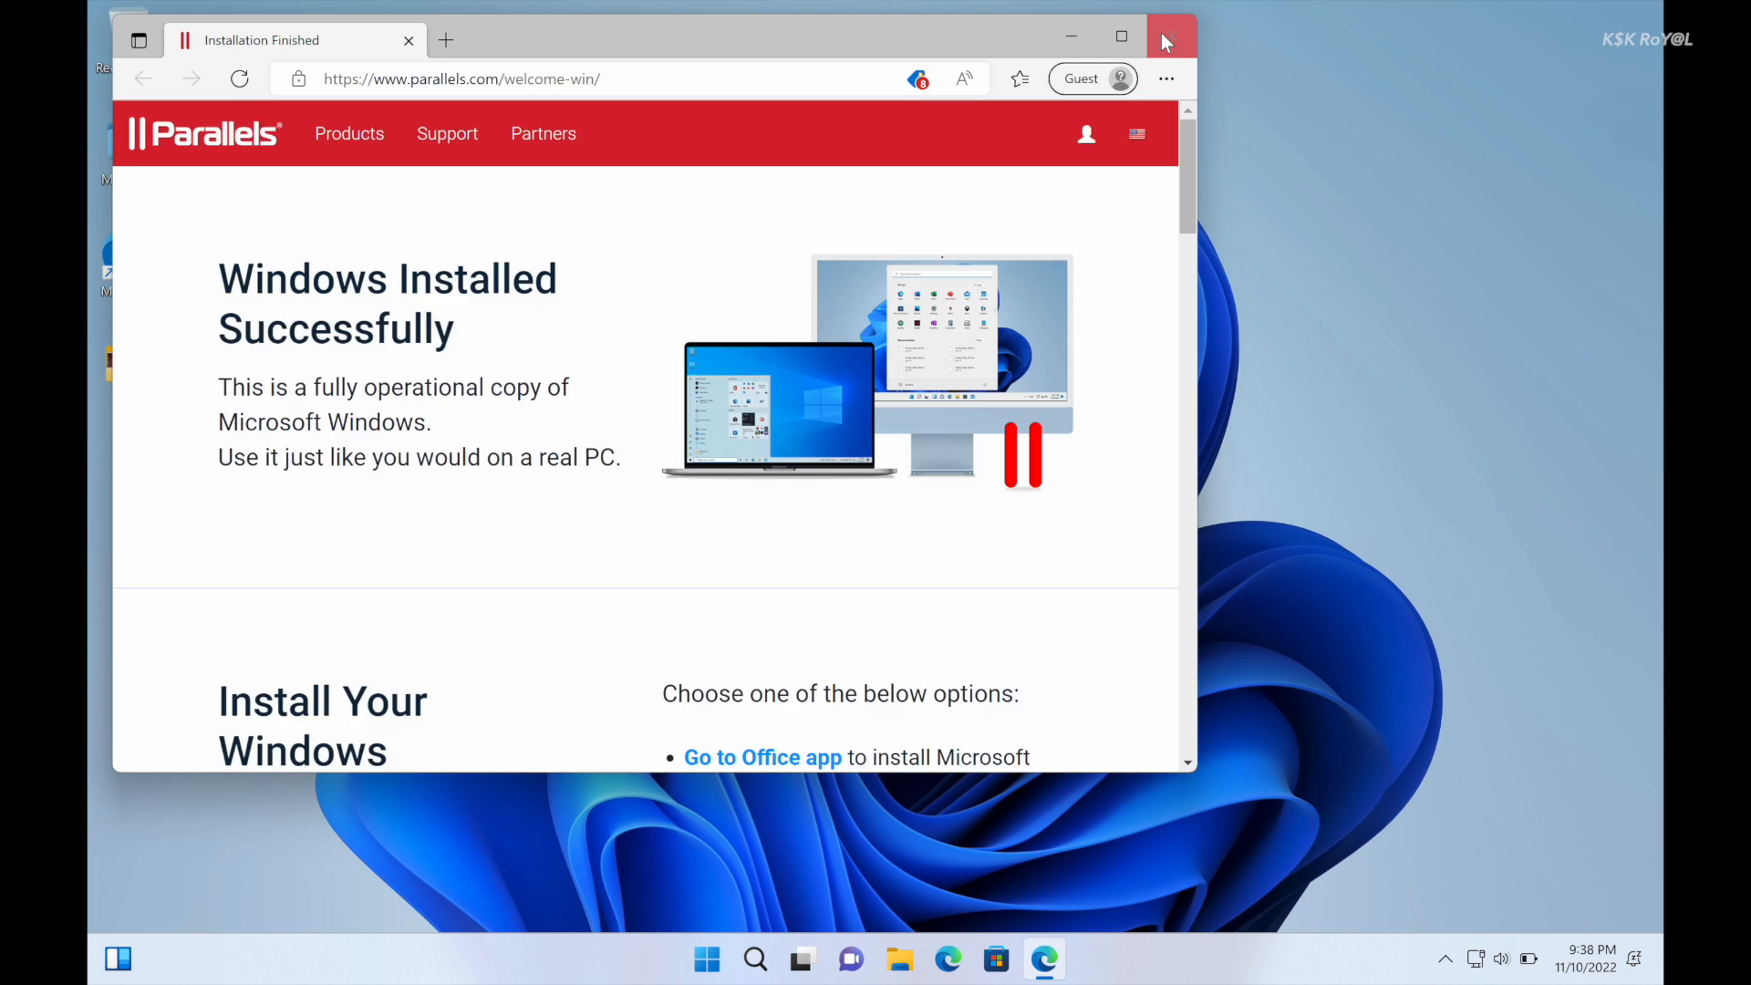
left_click(1167, 43)
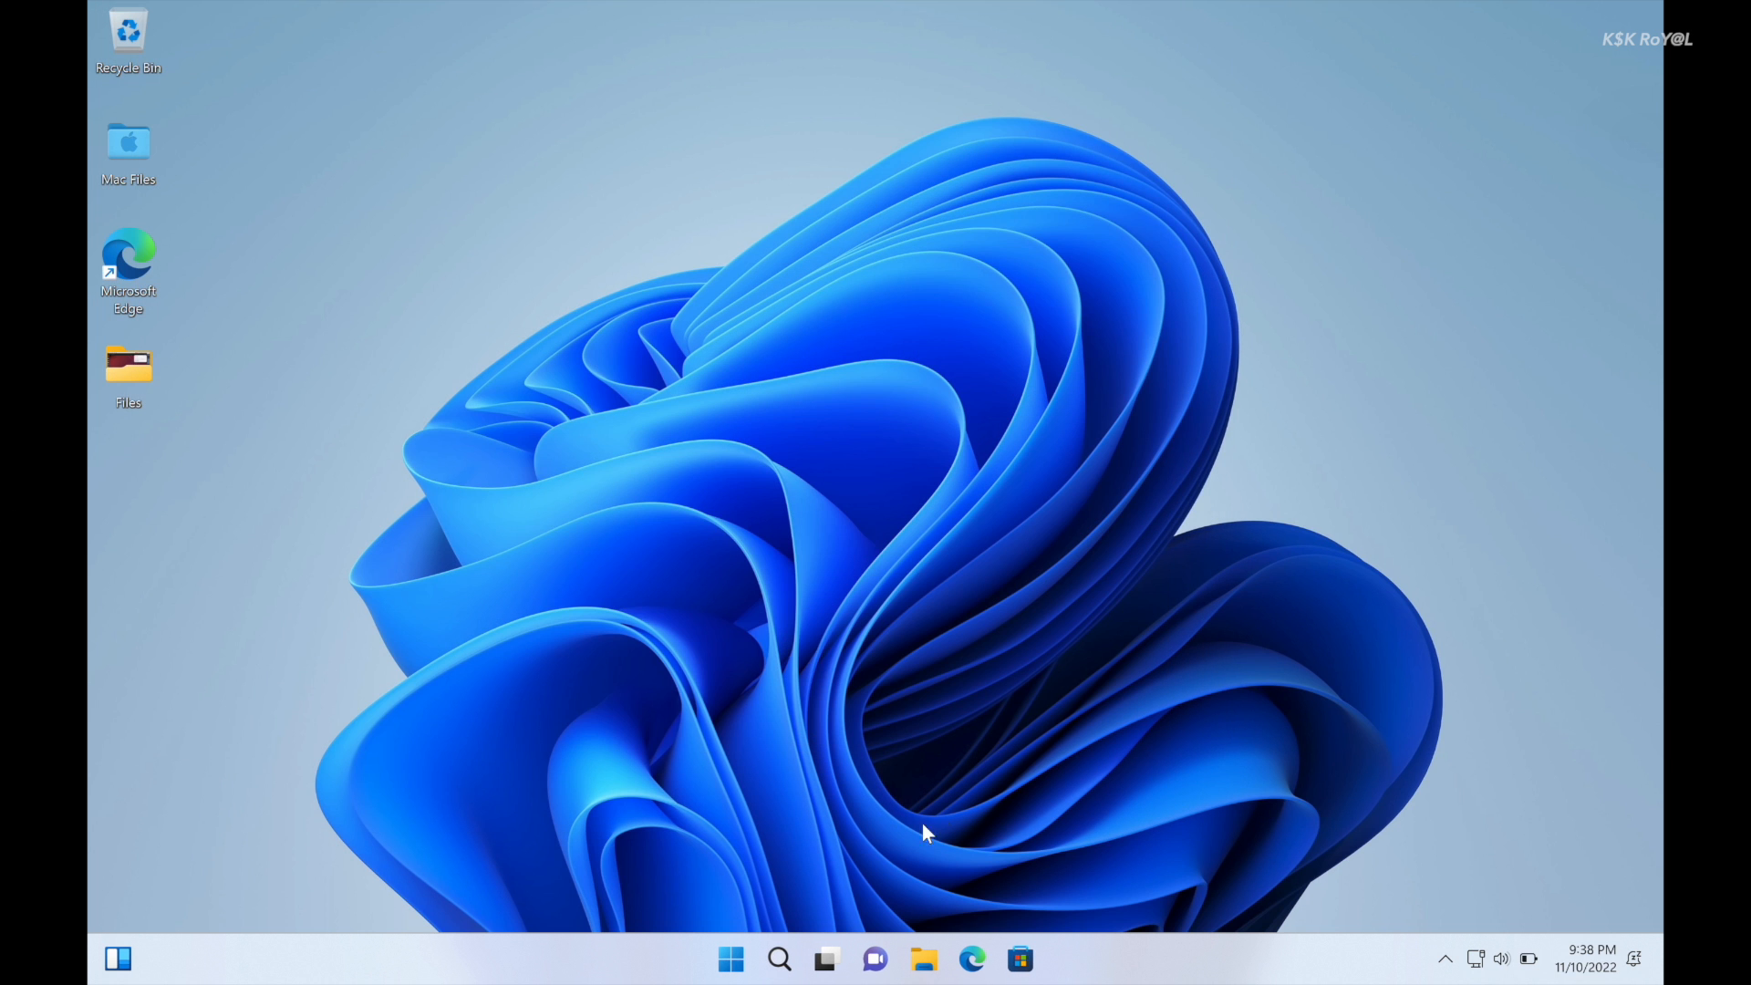
- Switch the Apple website to the India region in Microsoft Edge and look through its home page
left_click(921, 962)
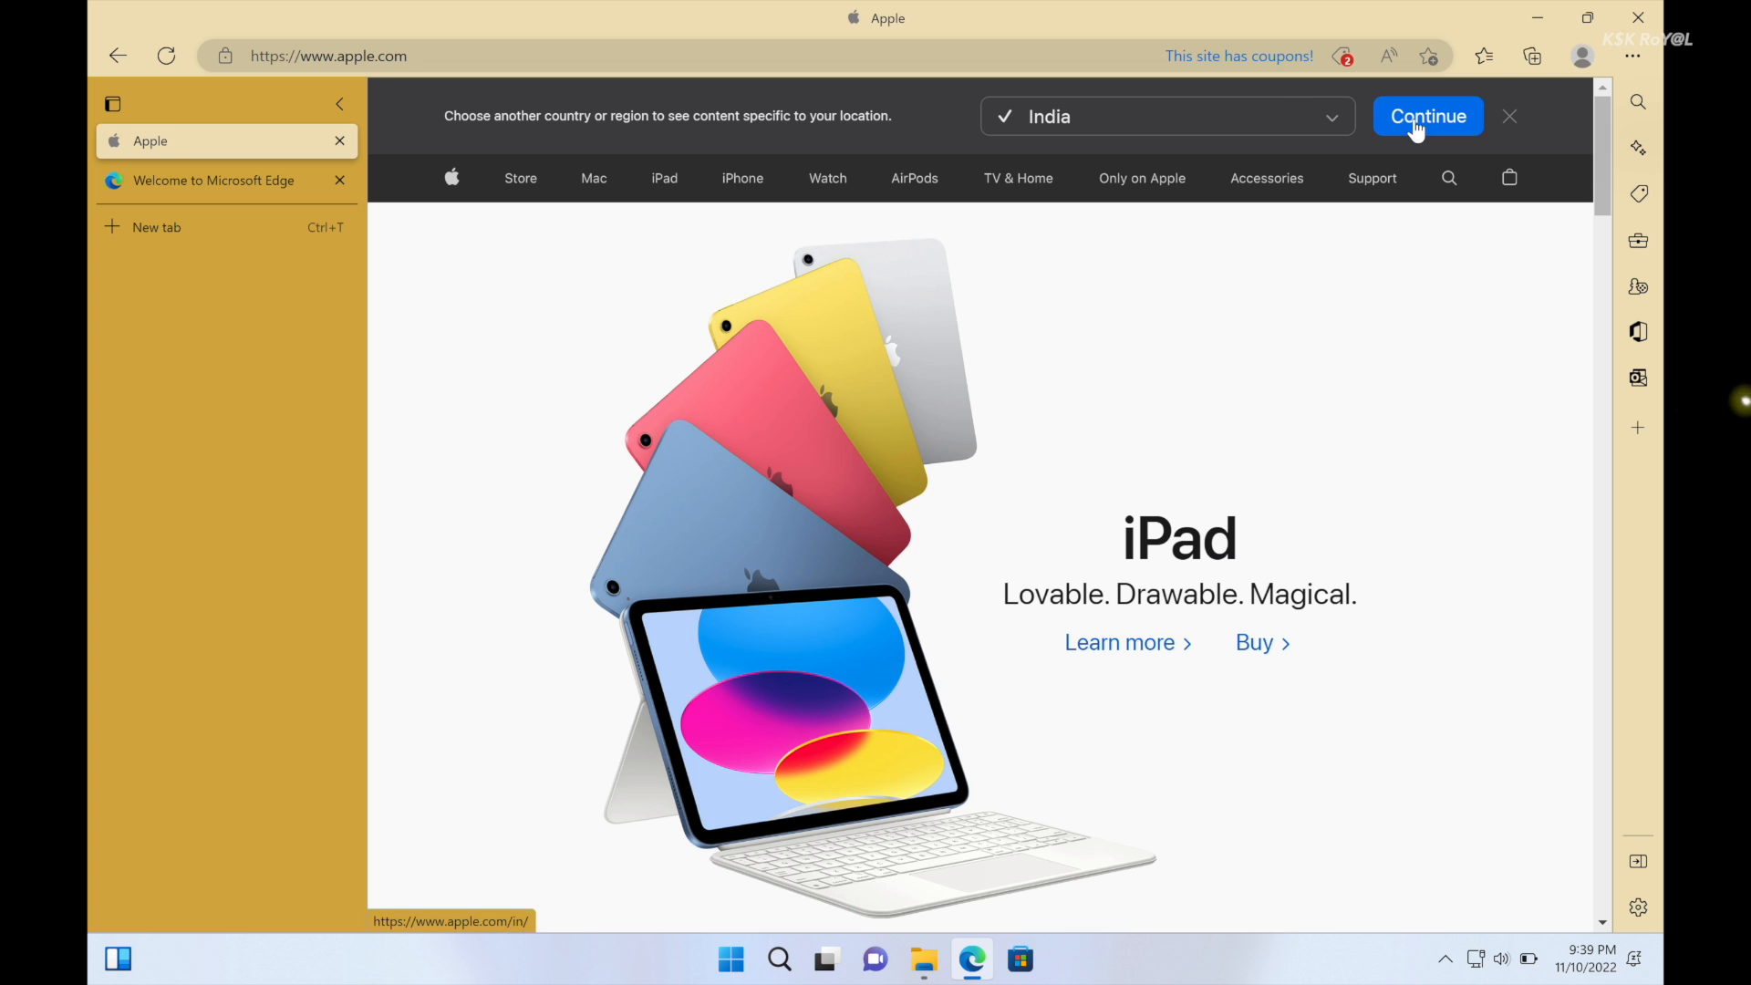
left_click(1422, 117)
scroll(1211, 567, "down", 5)
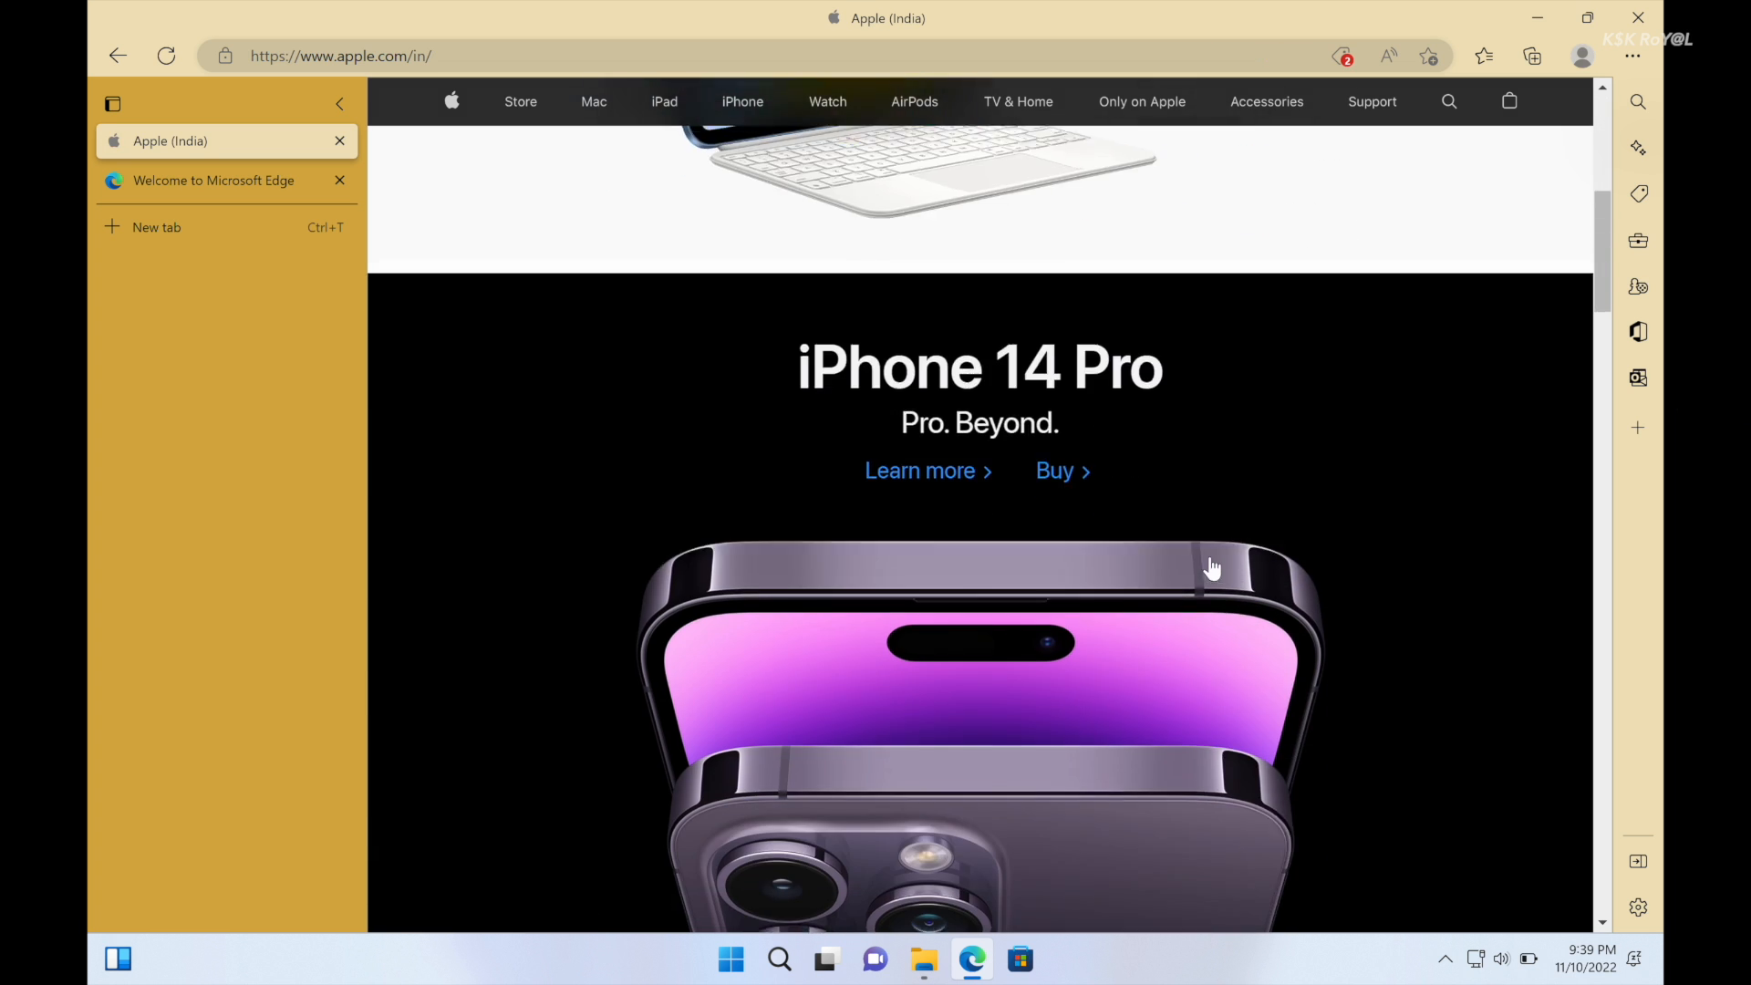
scroll(1211, 567, "down", 20)
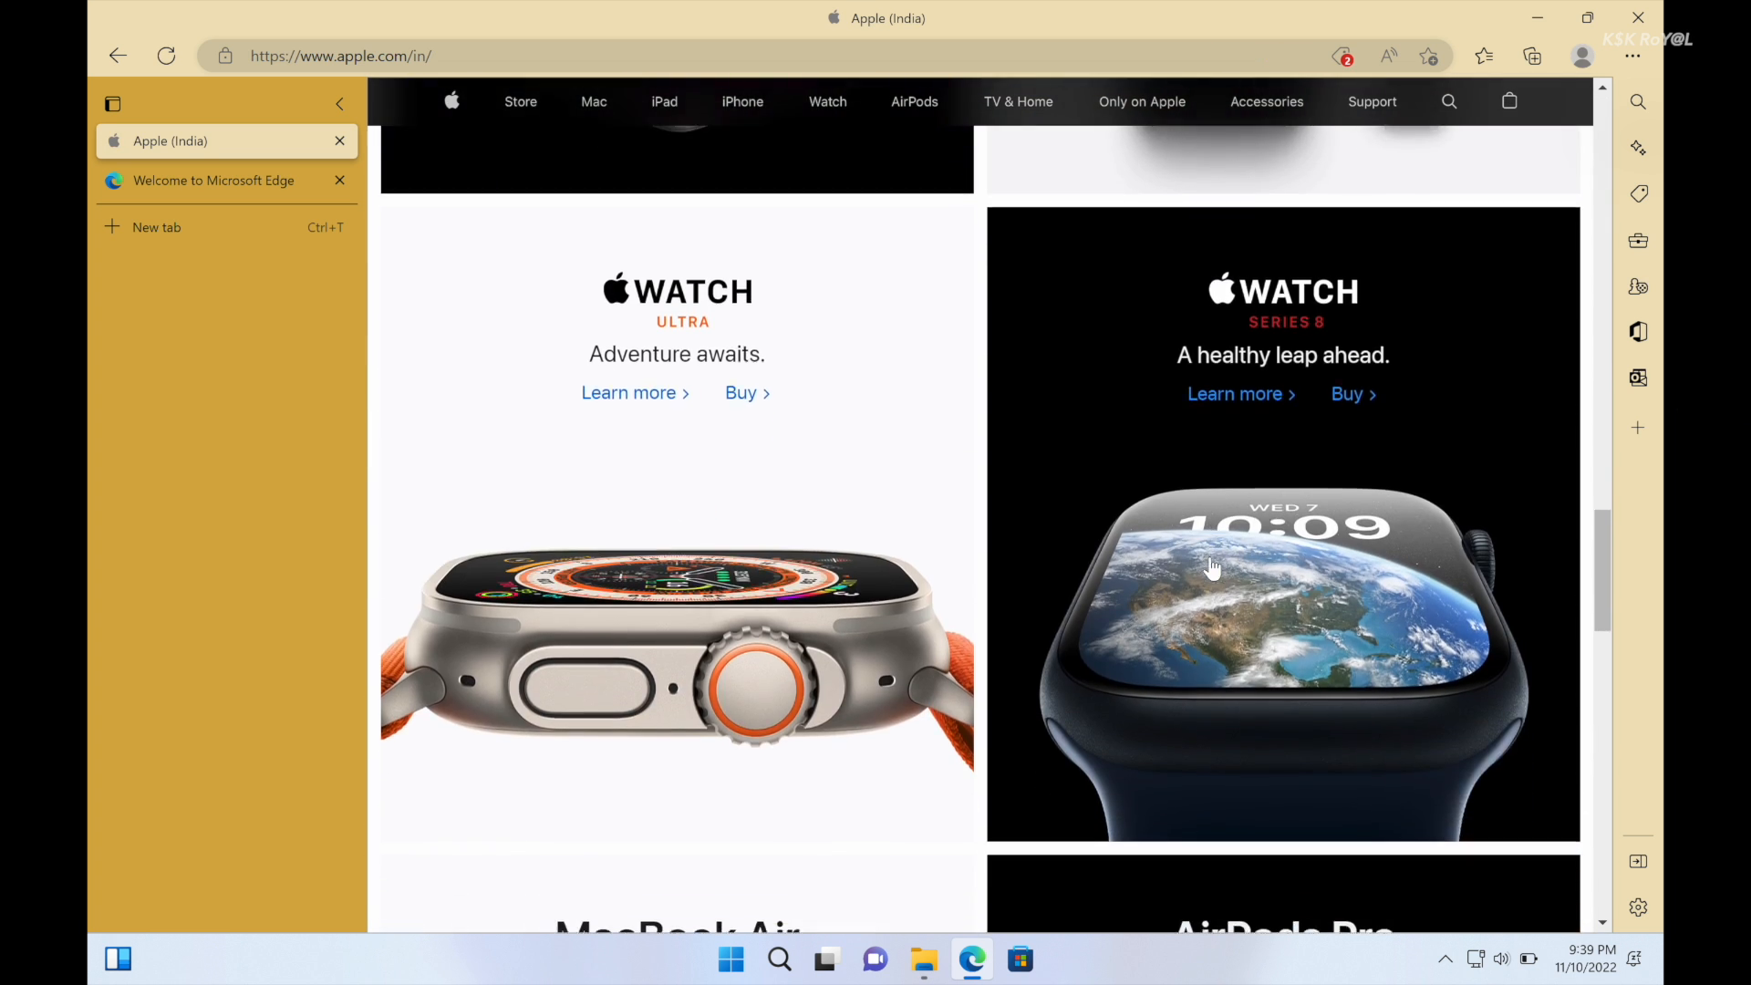
scroll(1210, 567, "up", 20)
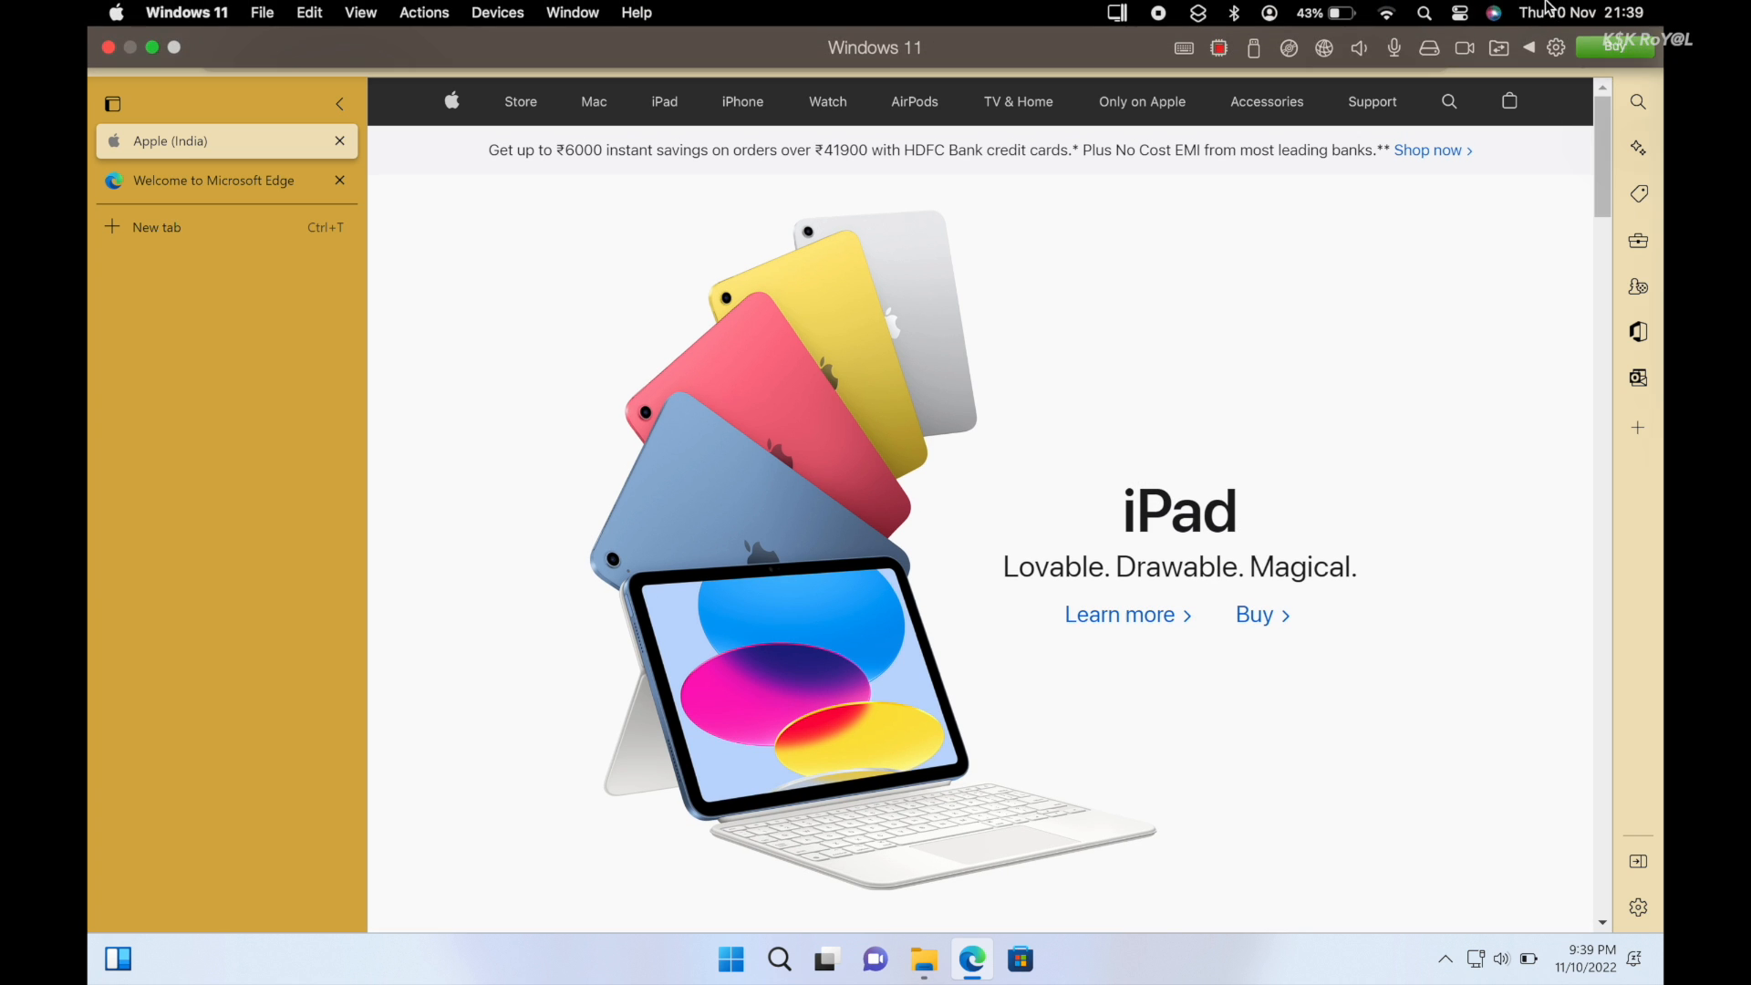
left_click(1549, 7)
left_click(1054, 442)
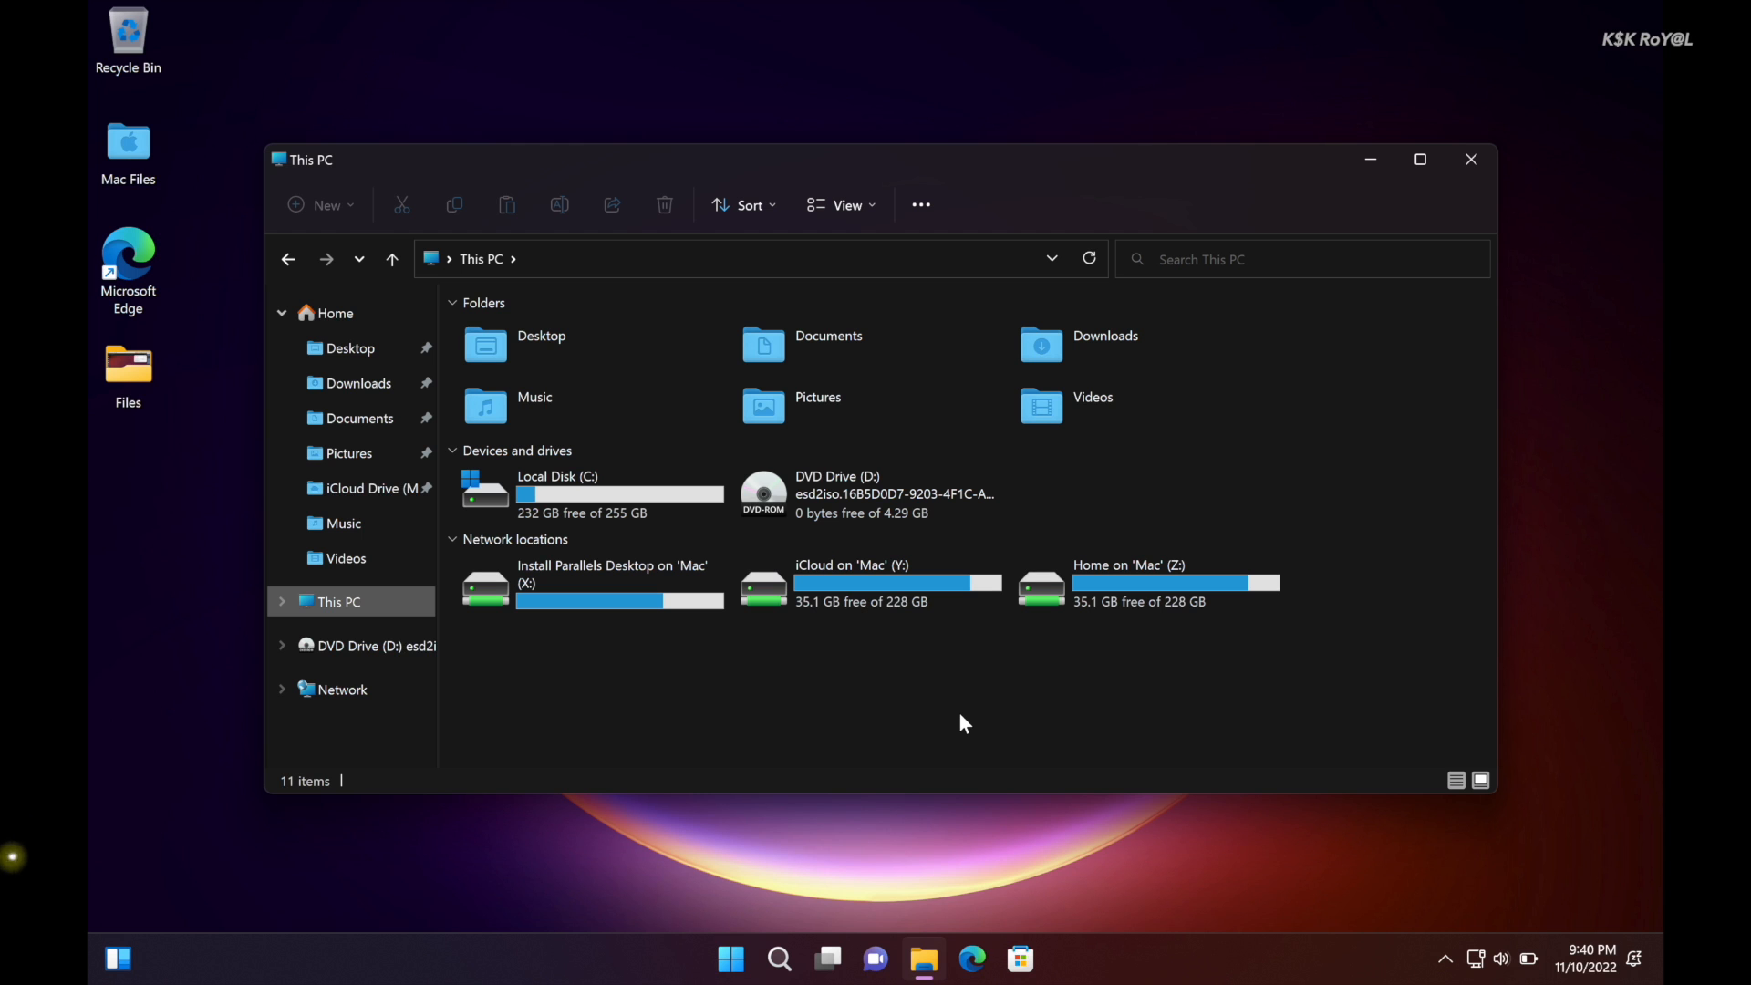
- Open the shared Home on 'Mac' (Z:) drive and look into its Desktop and Documents folders, returning to the drive's root
double_click(1162, 584)
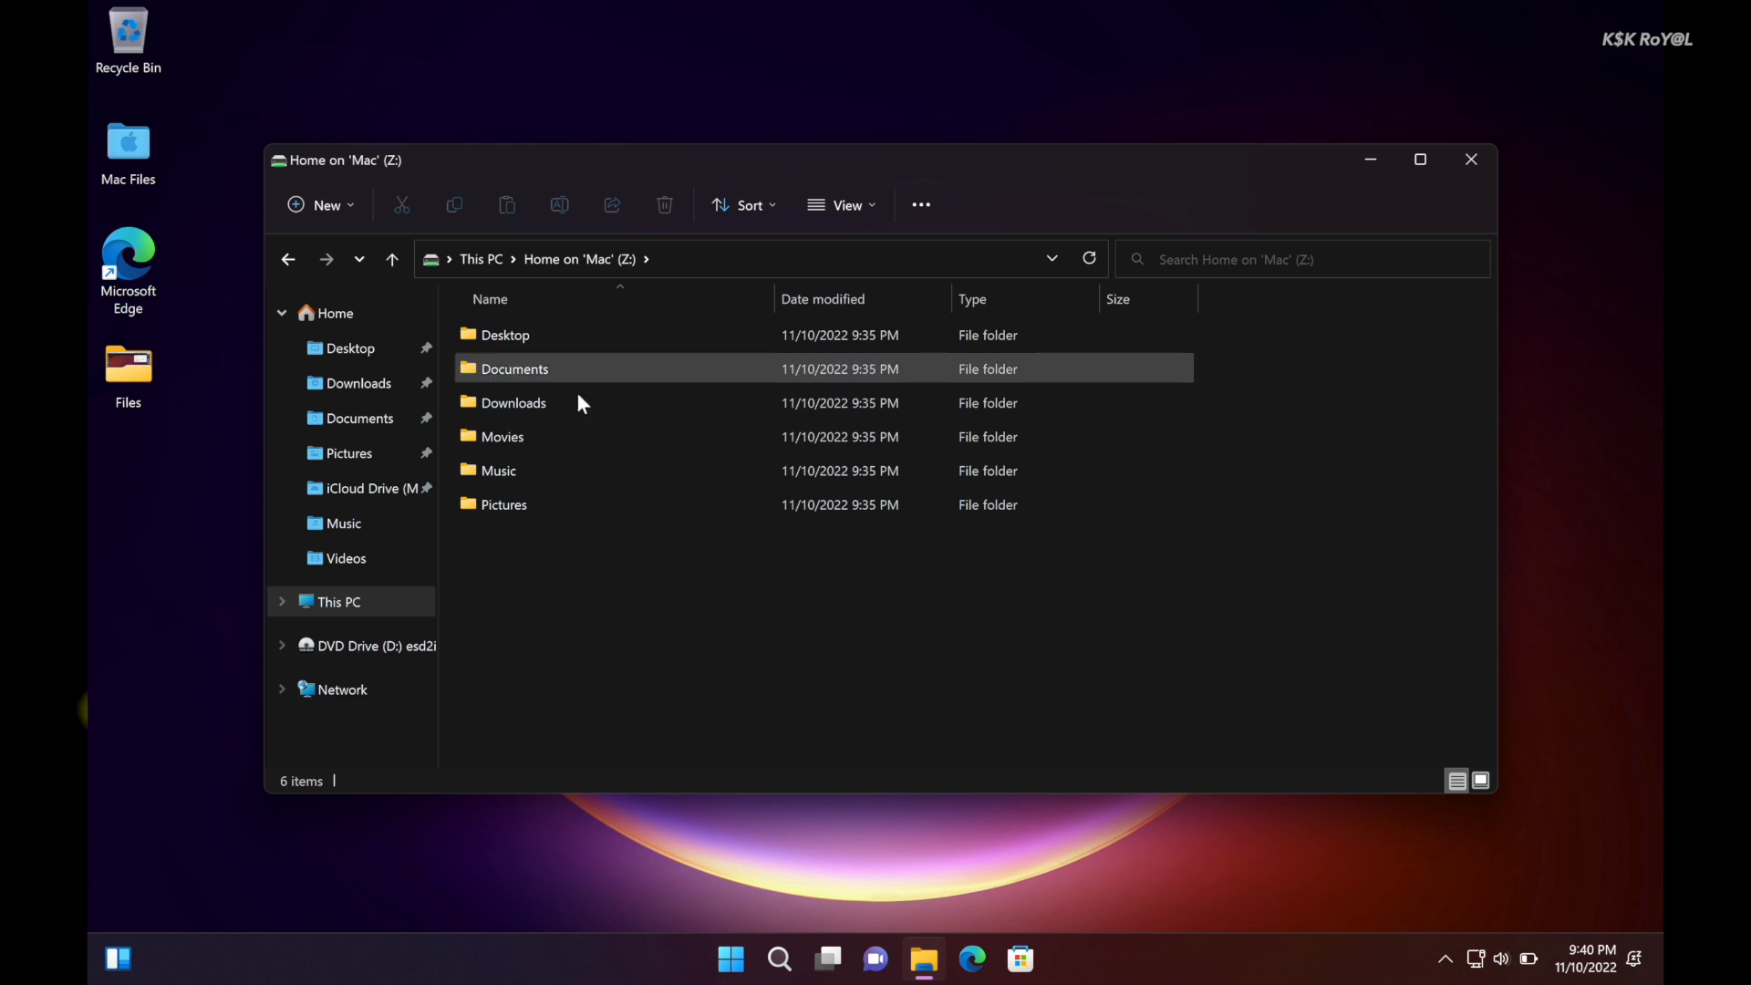
double_click(567, 330)
double_click(583, 337)
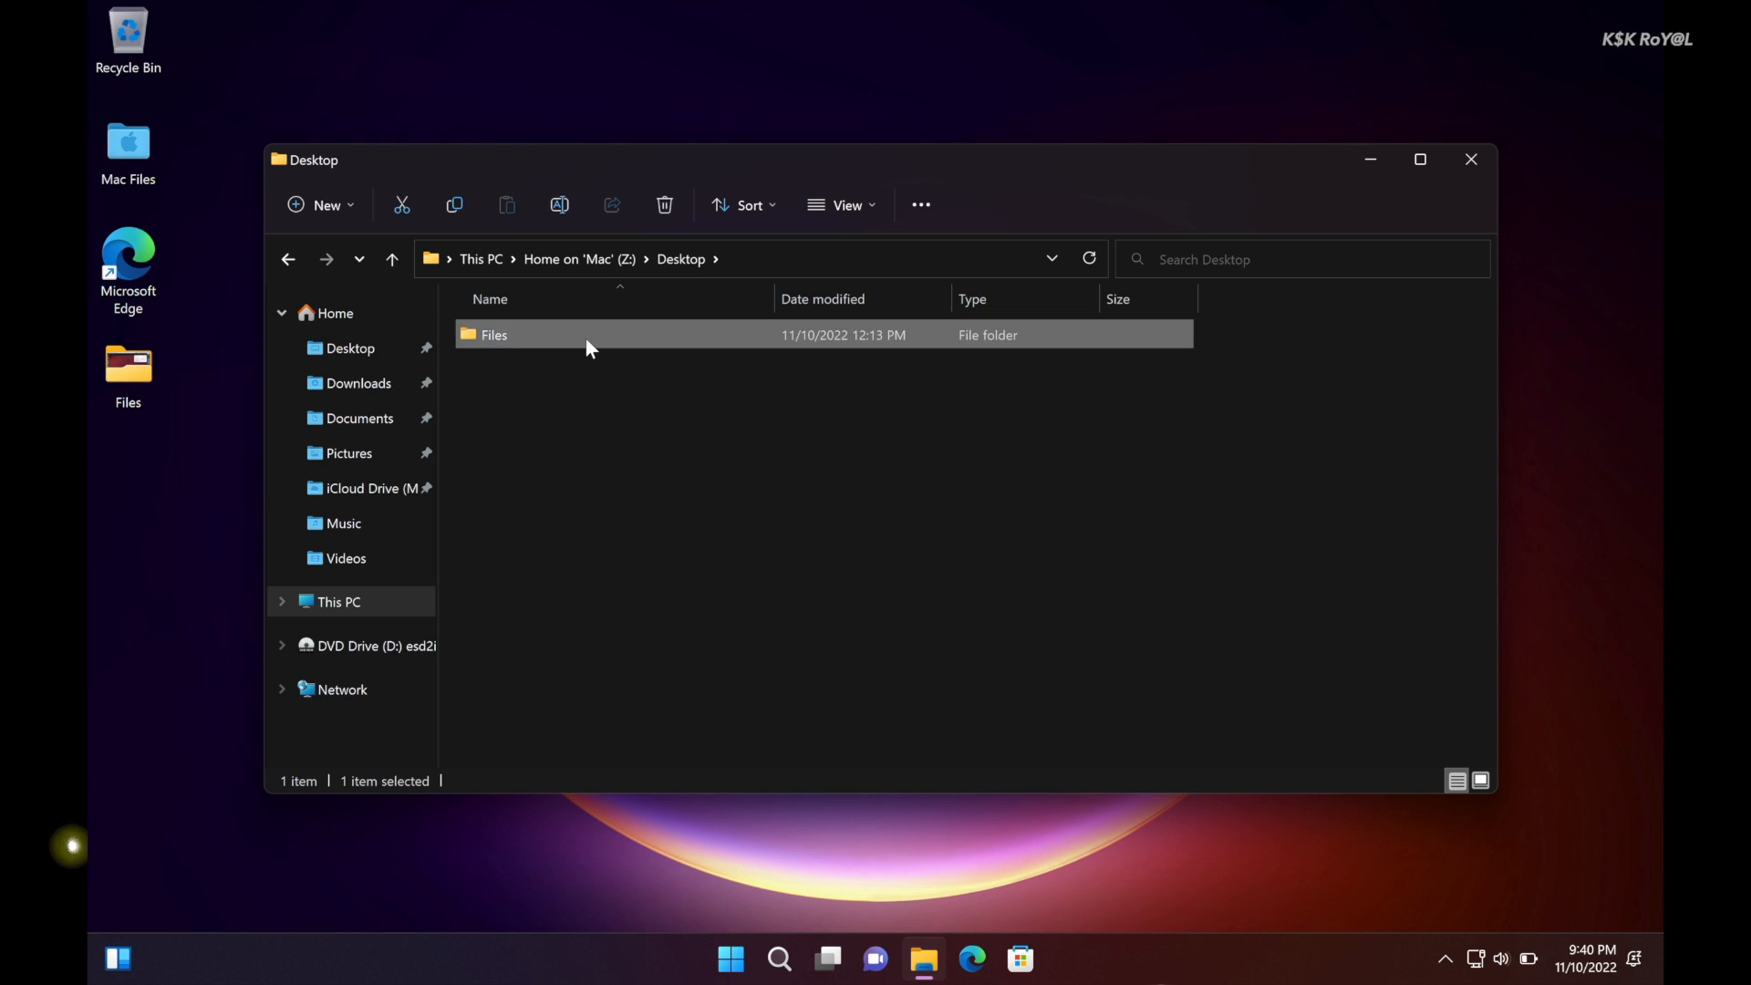
left_click(292, 259)
left_click(293, 261)
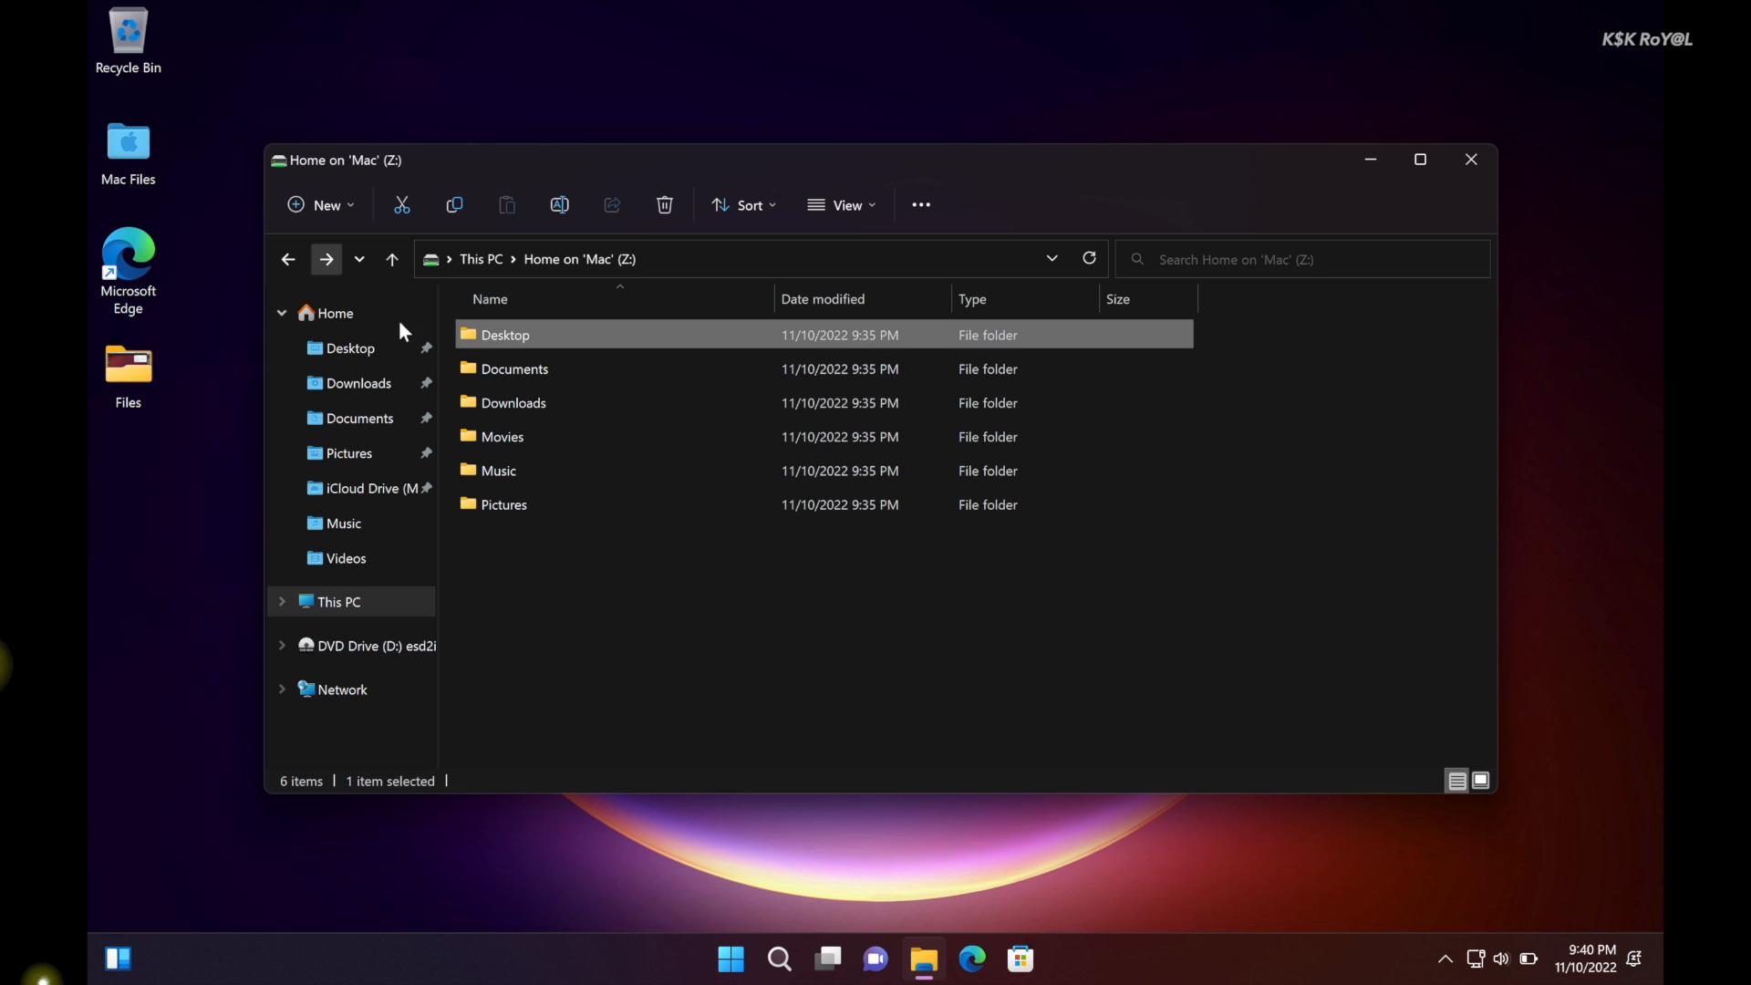
double_click(512, 377)
left_click(292, 260)
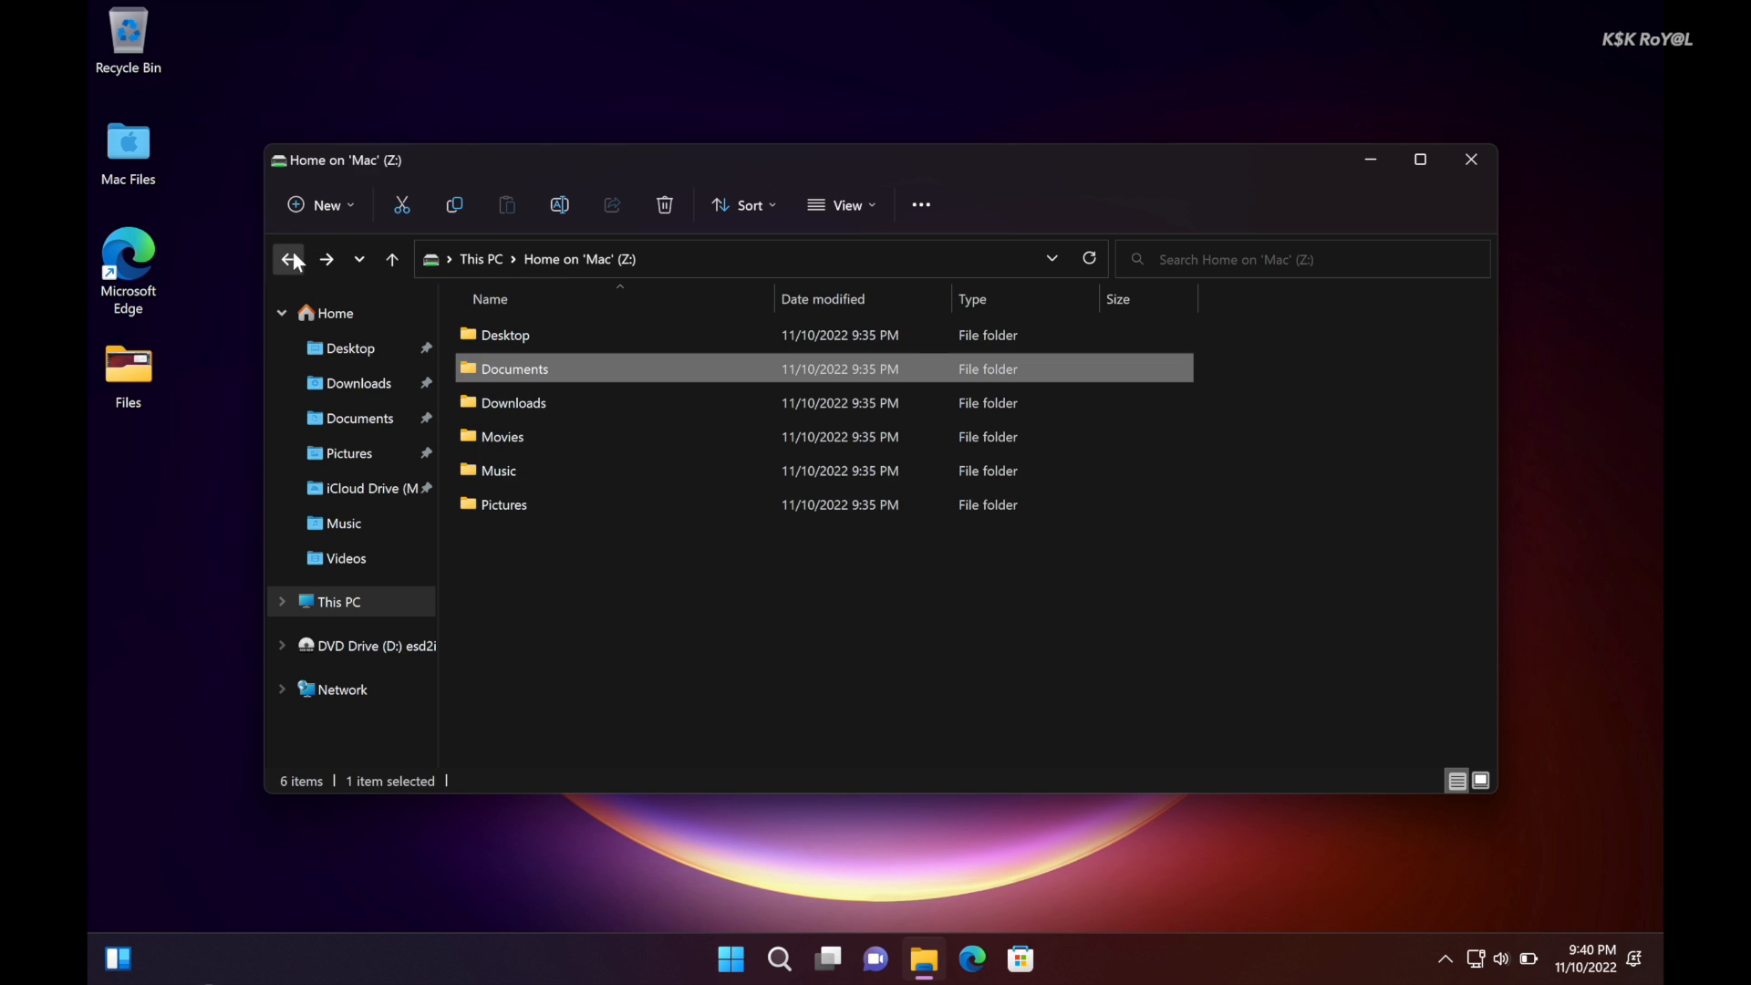
left_click(824, 635)
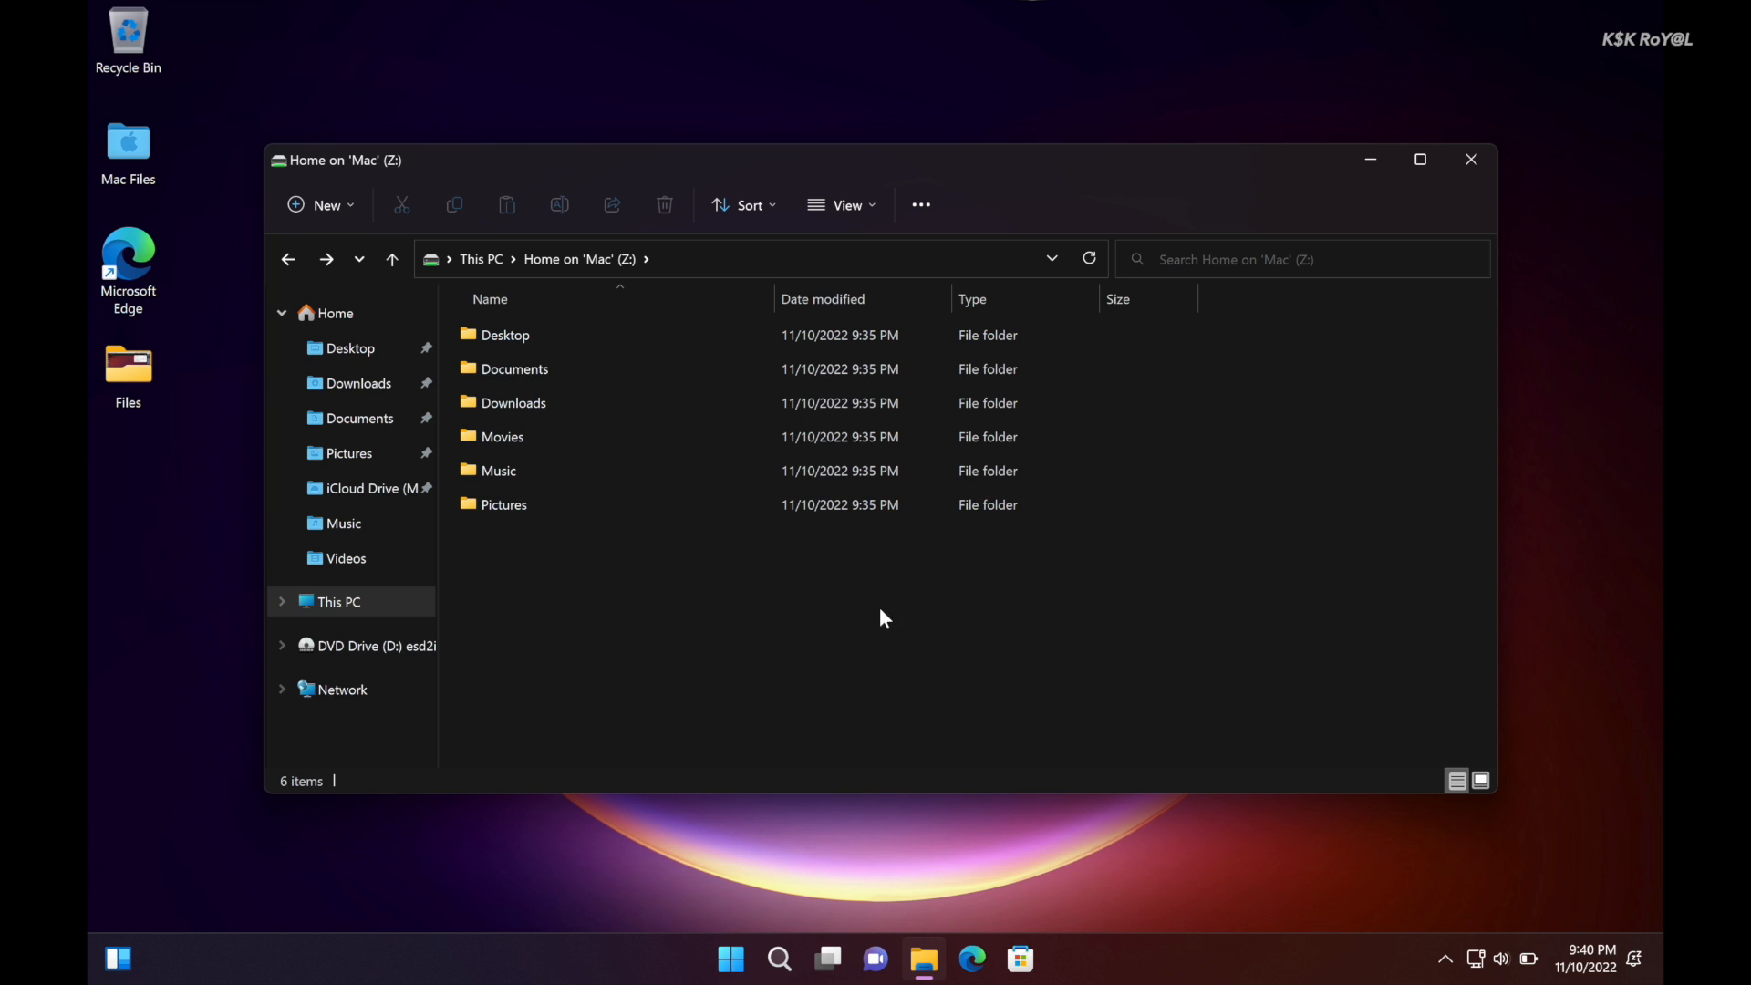
- Take the Windows 11 virtual machine out of full screen, enter Coherence, and reposition the File Explorer window on the Mac desktop
mouse_move(169, 5)
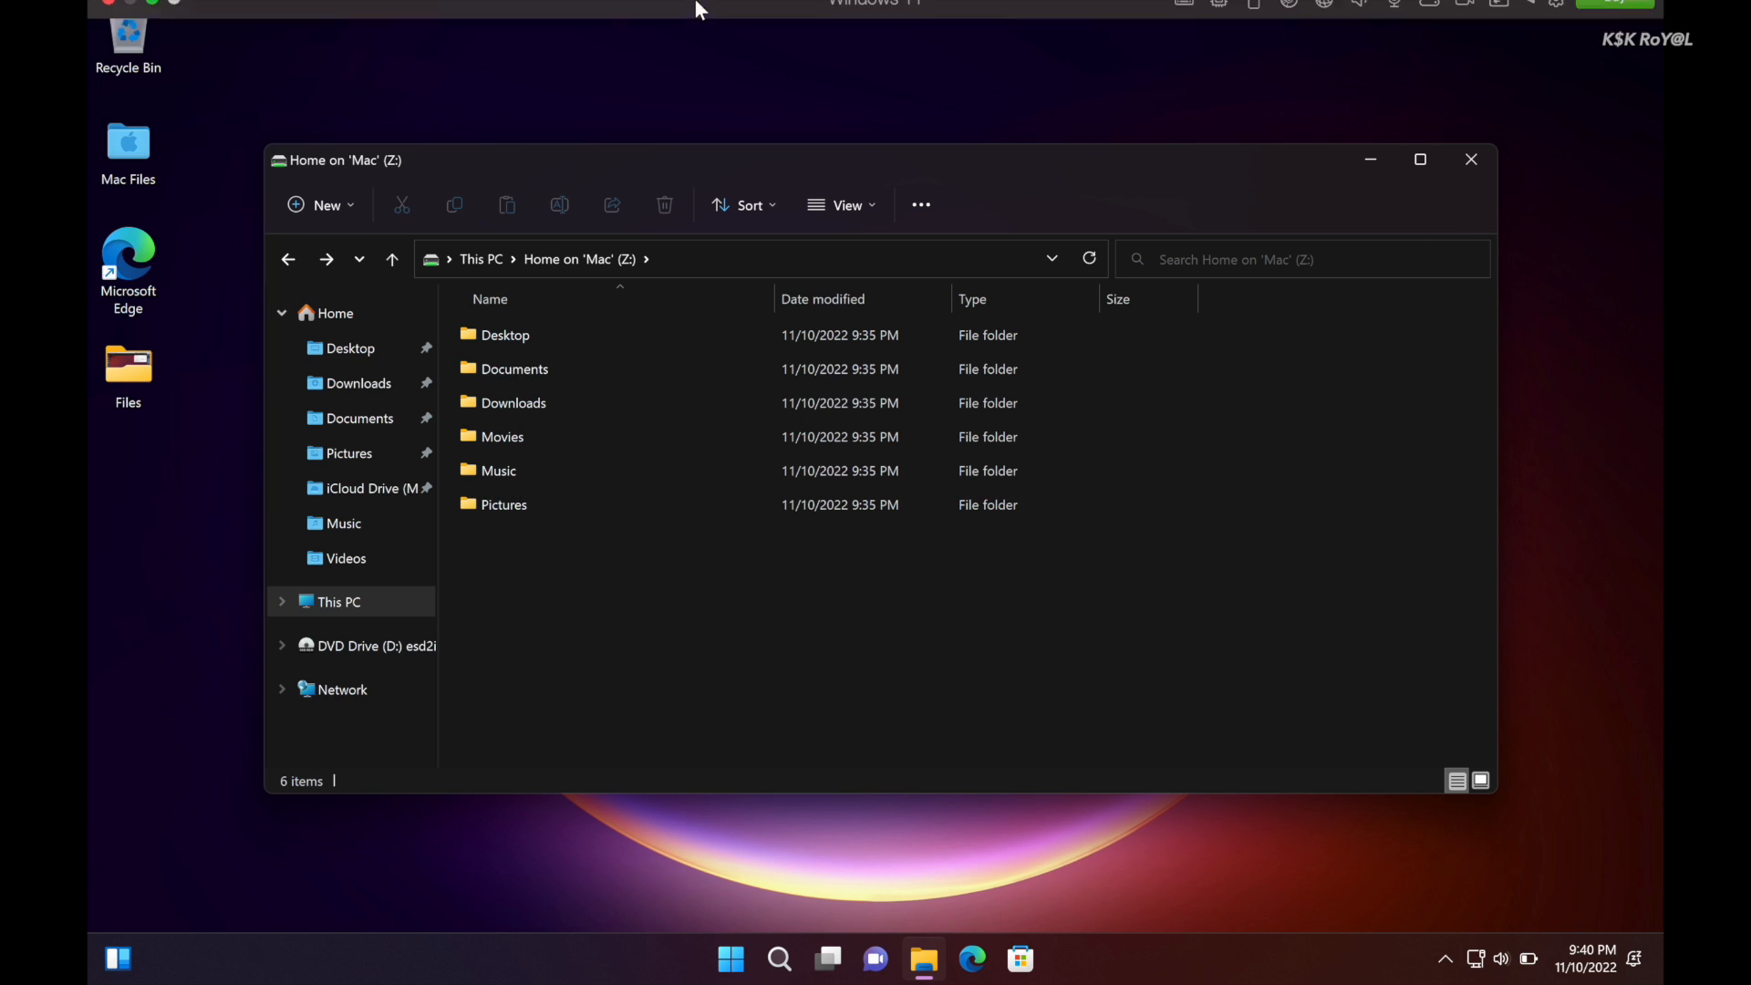
left_click(152, 47)
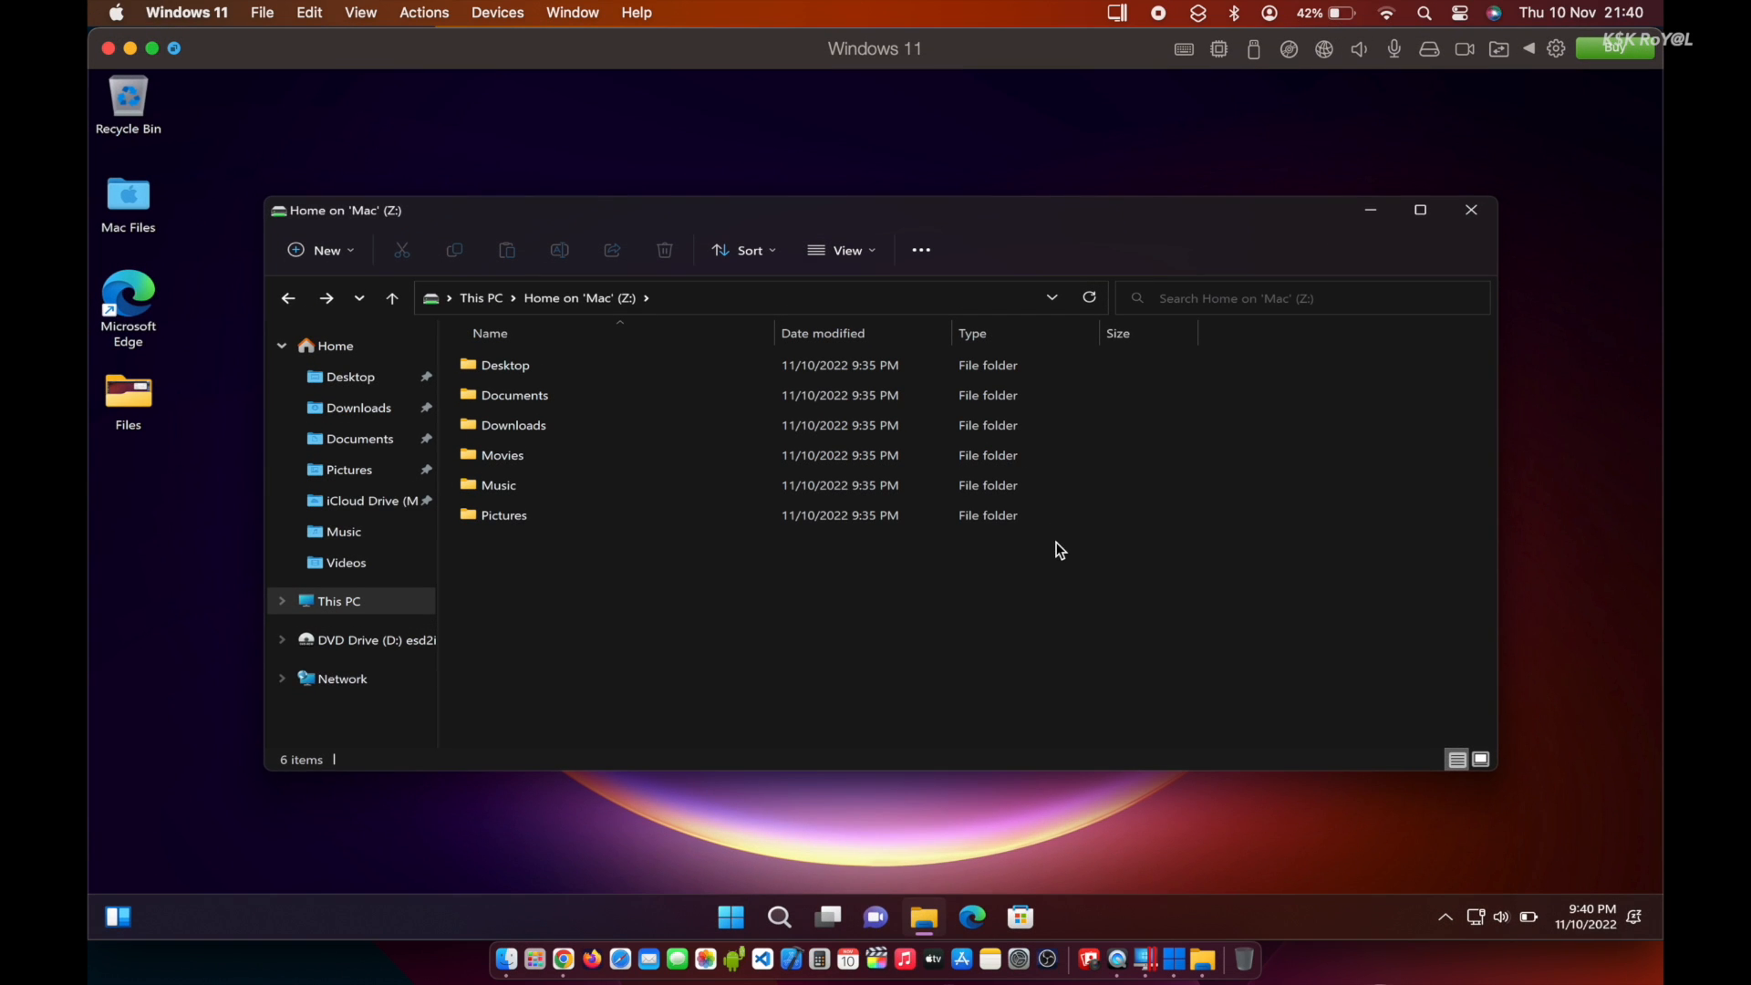
right_click(1178, 954)
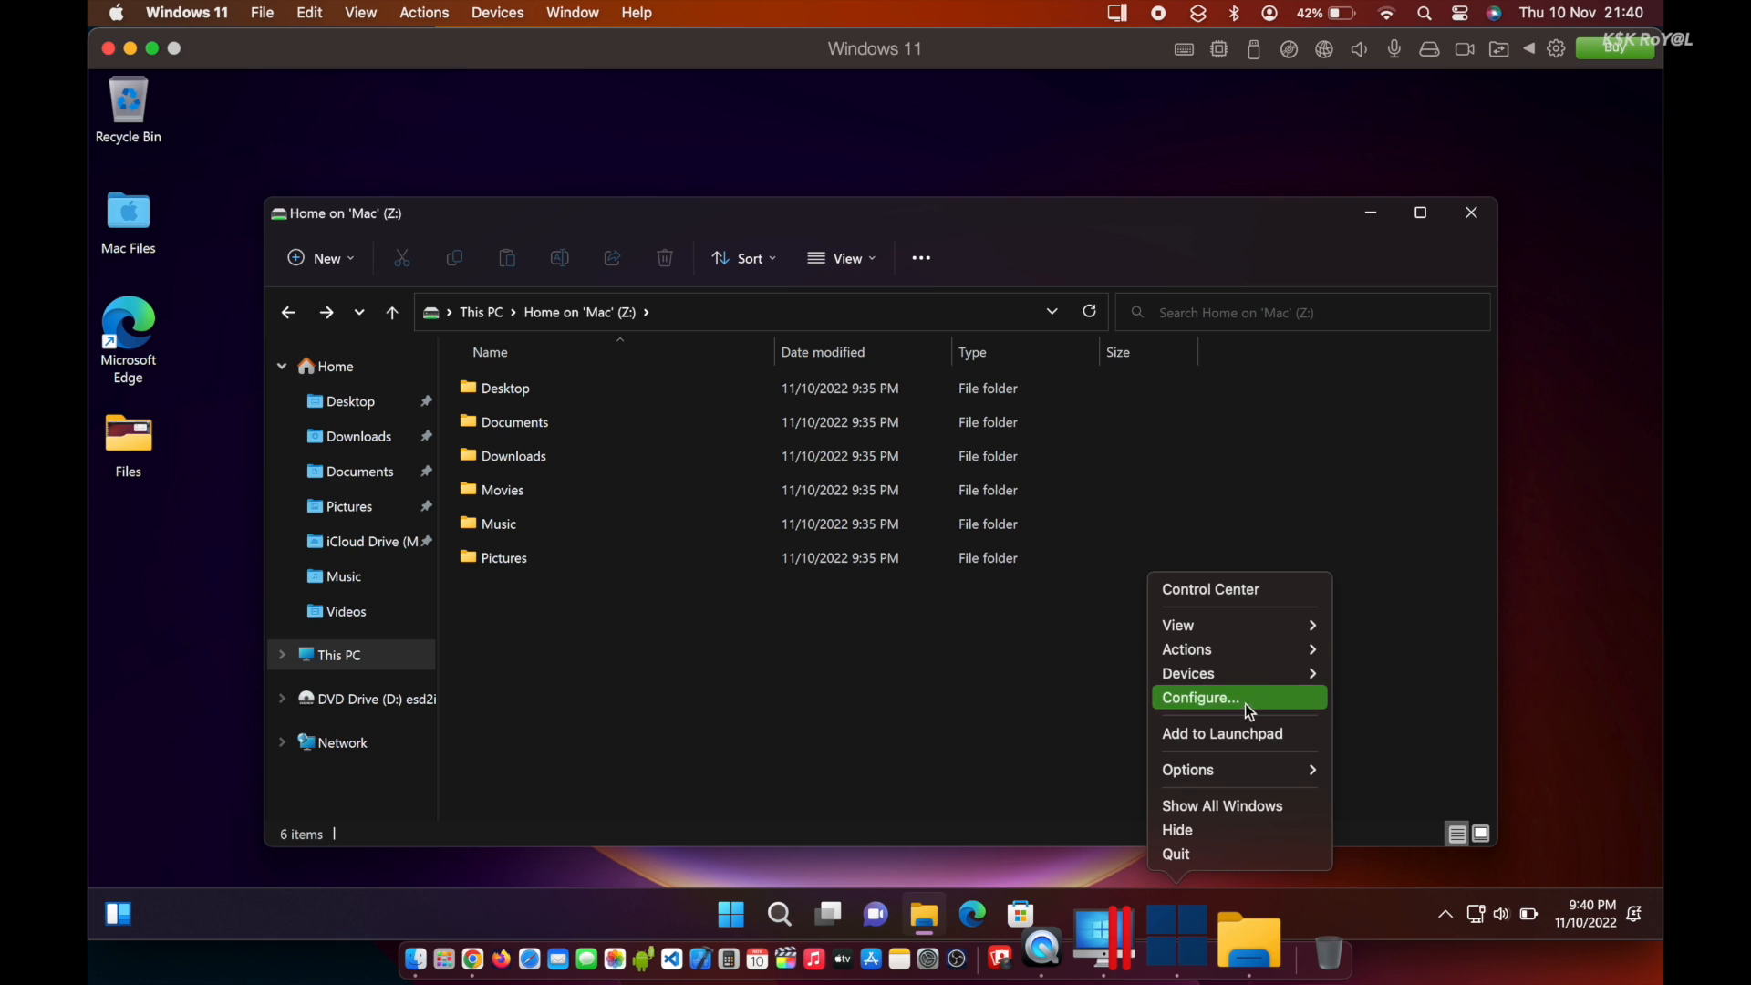
mouse_move(1291, 646)
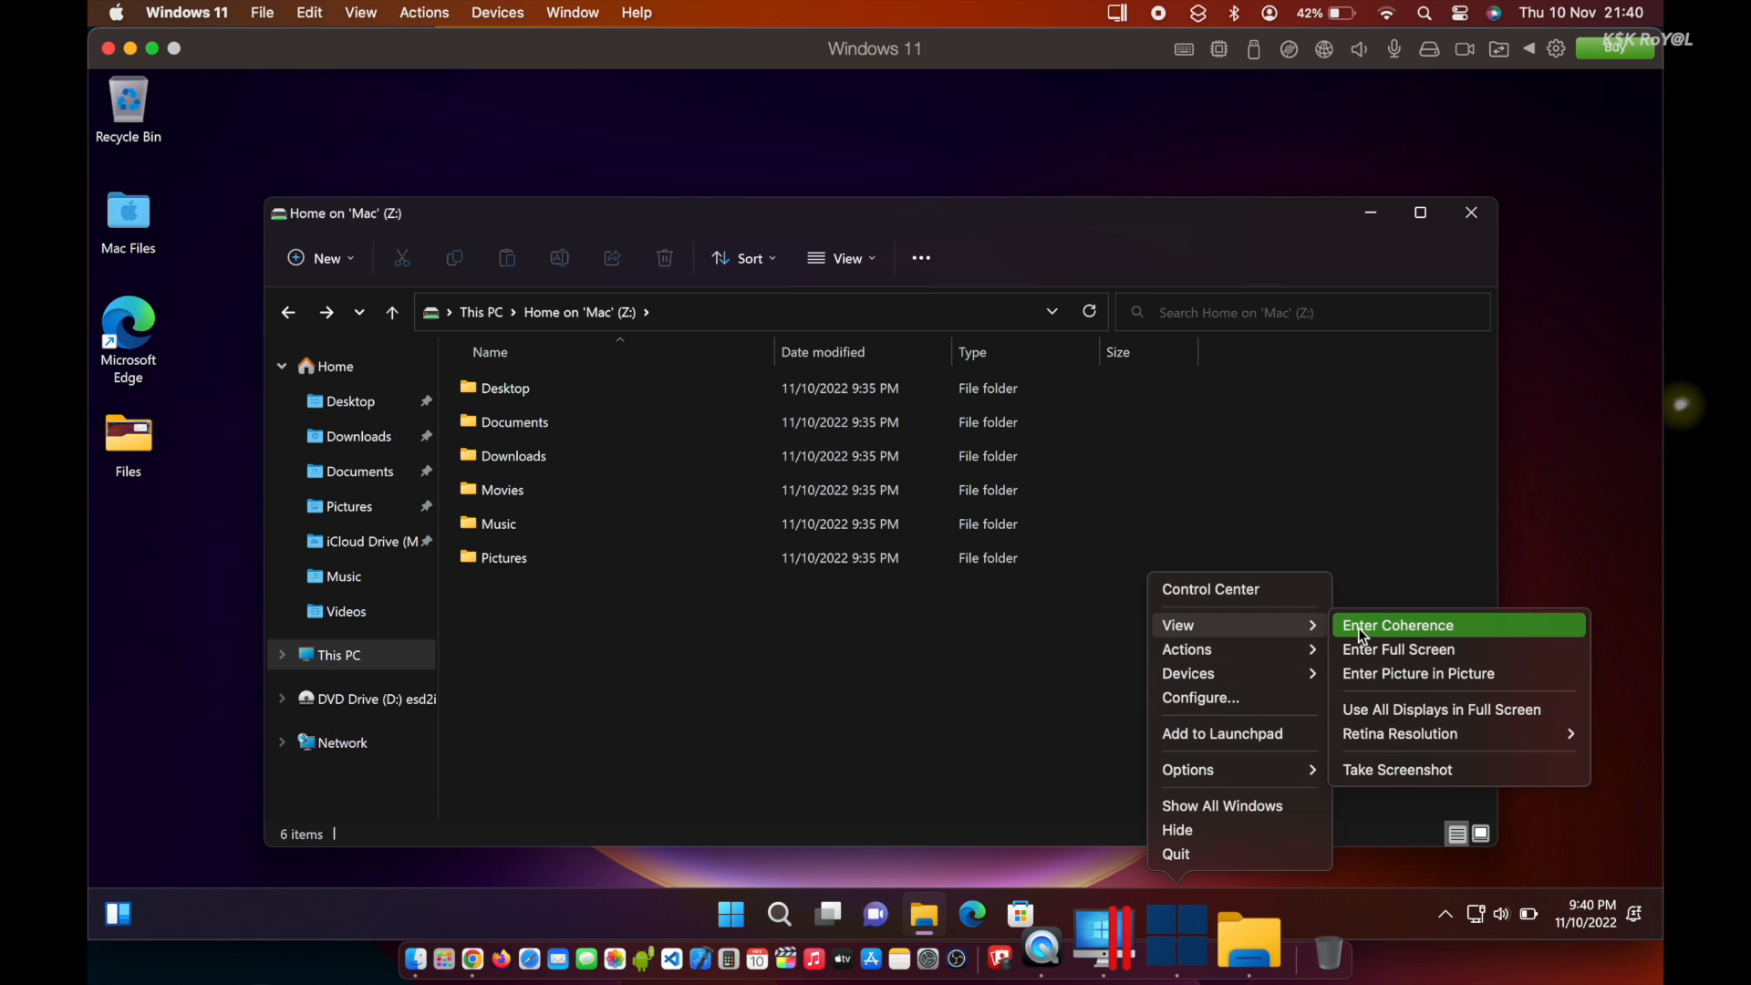
left_click(1362, 636)
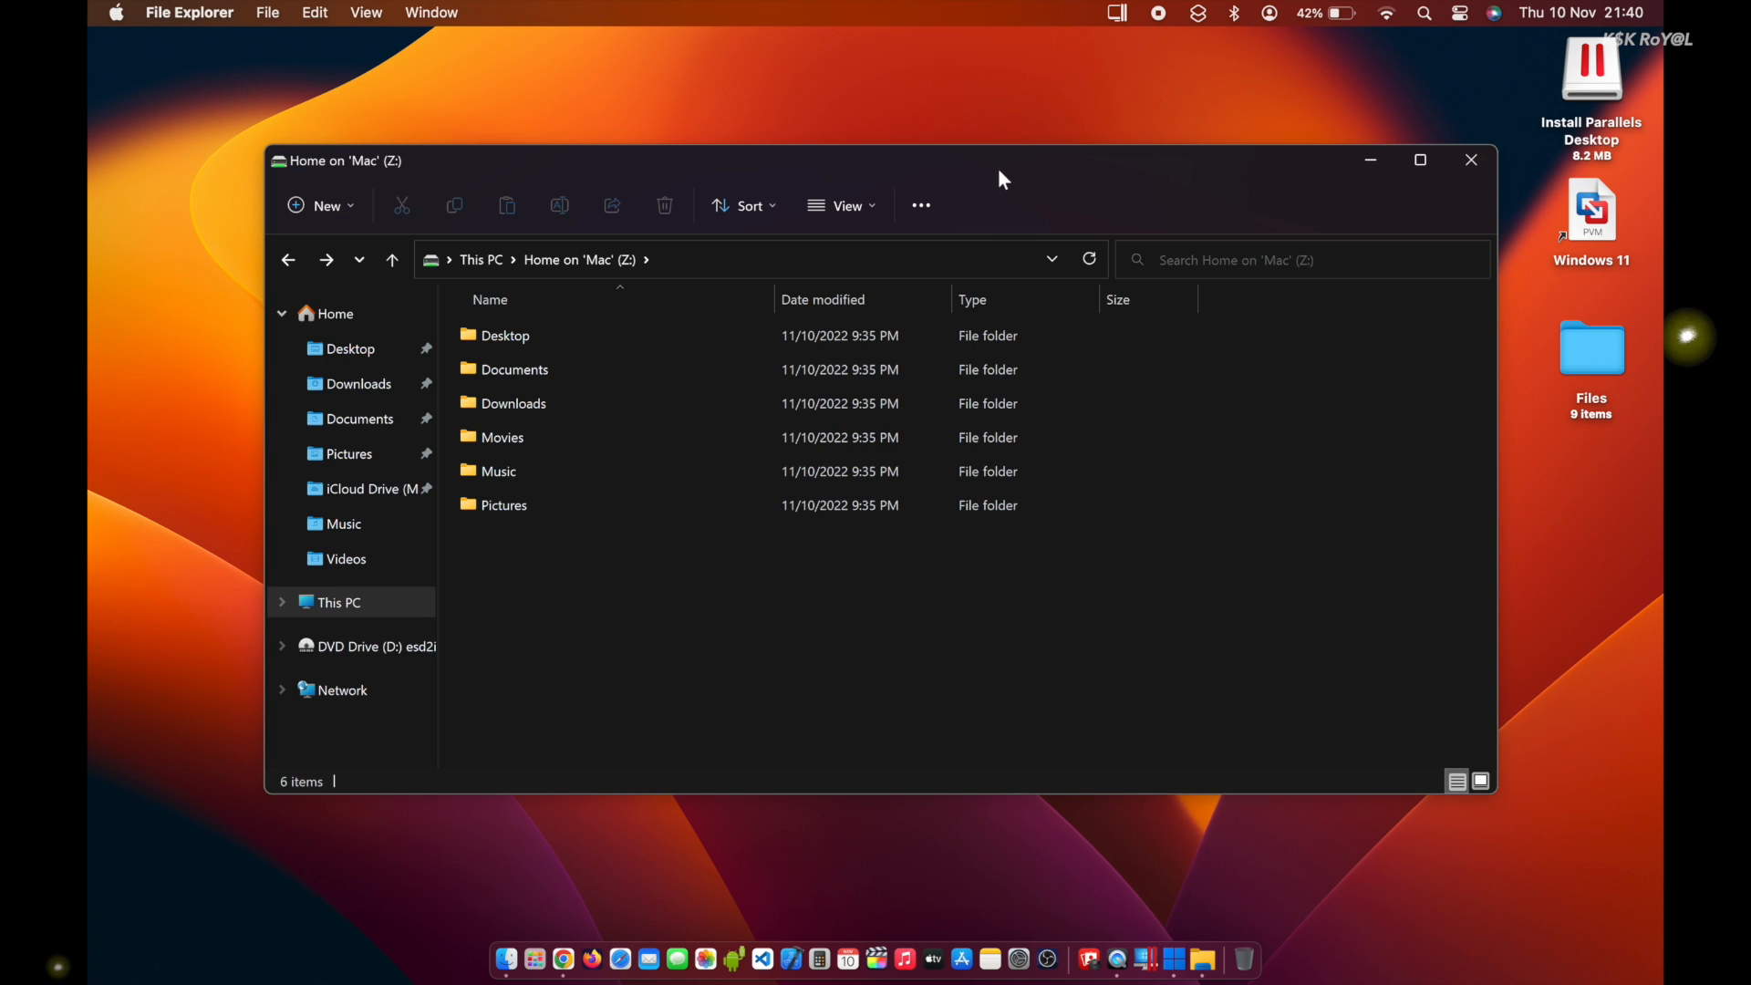
left_click_drag(997, 170, 945, 194)
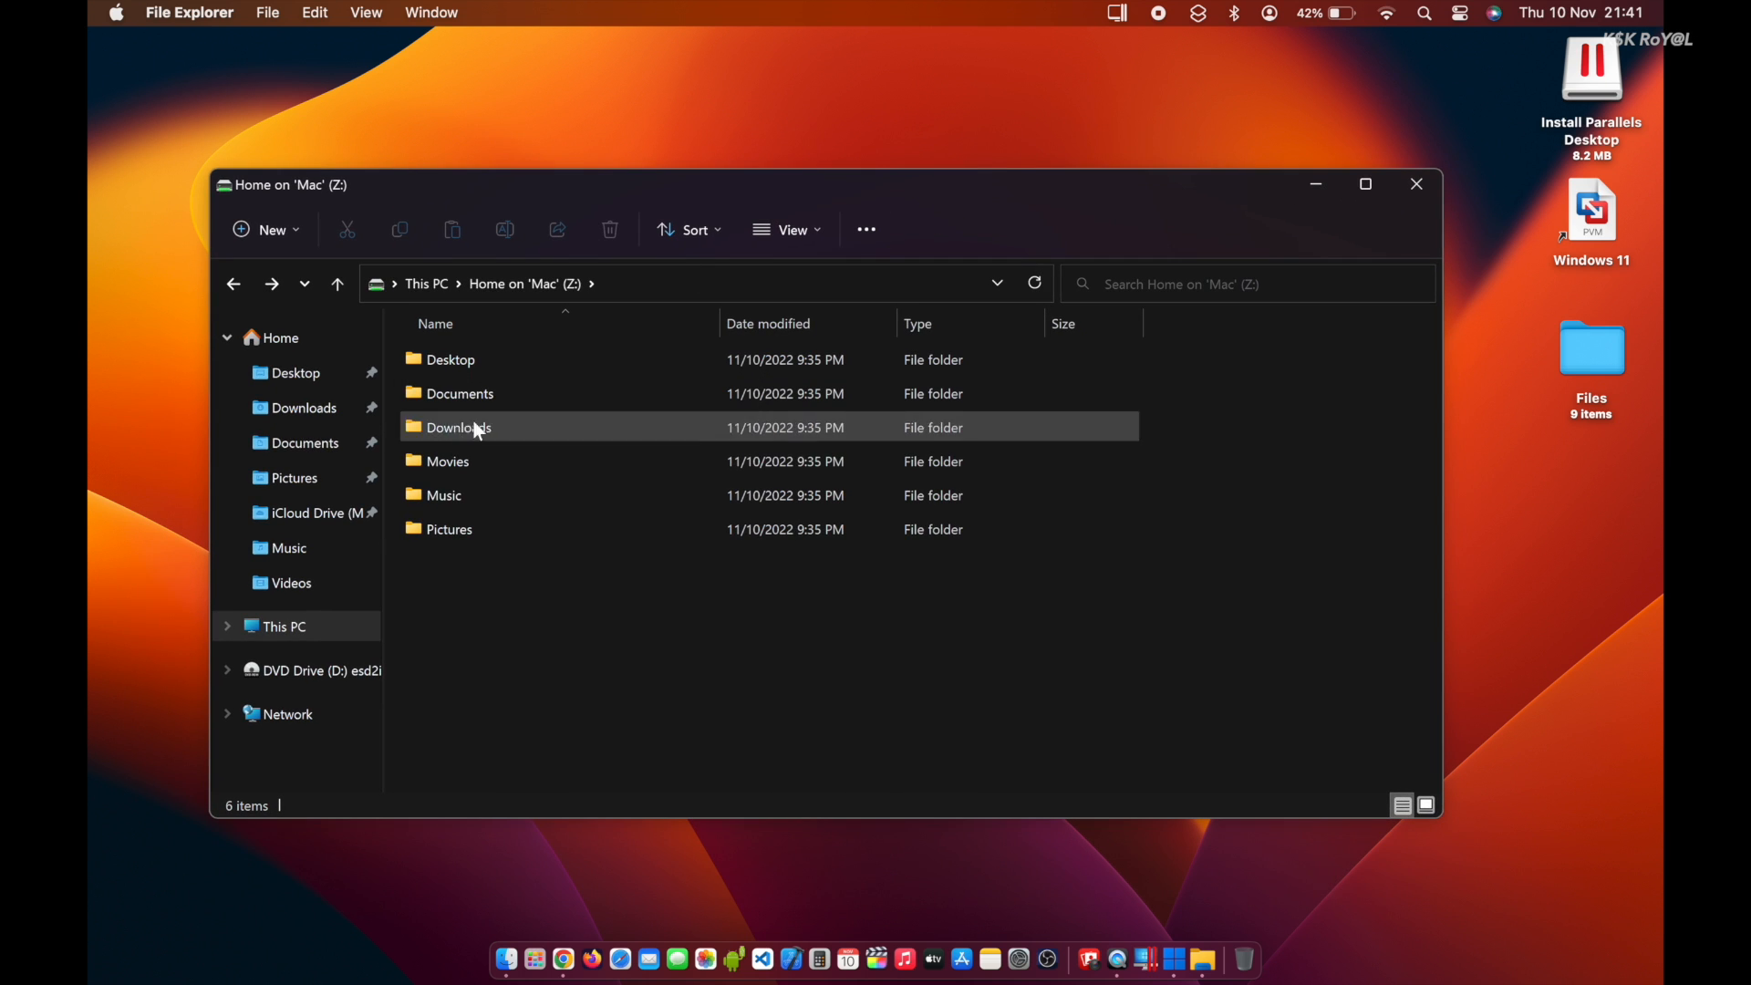
left_click(328, 430)
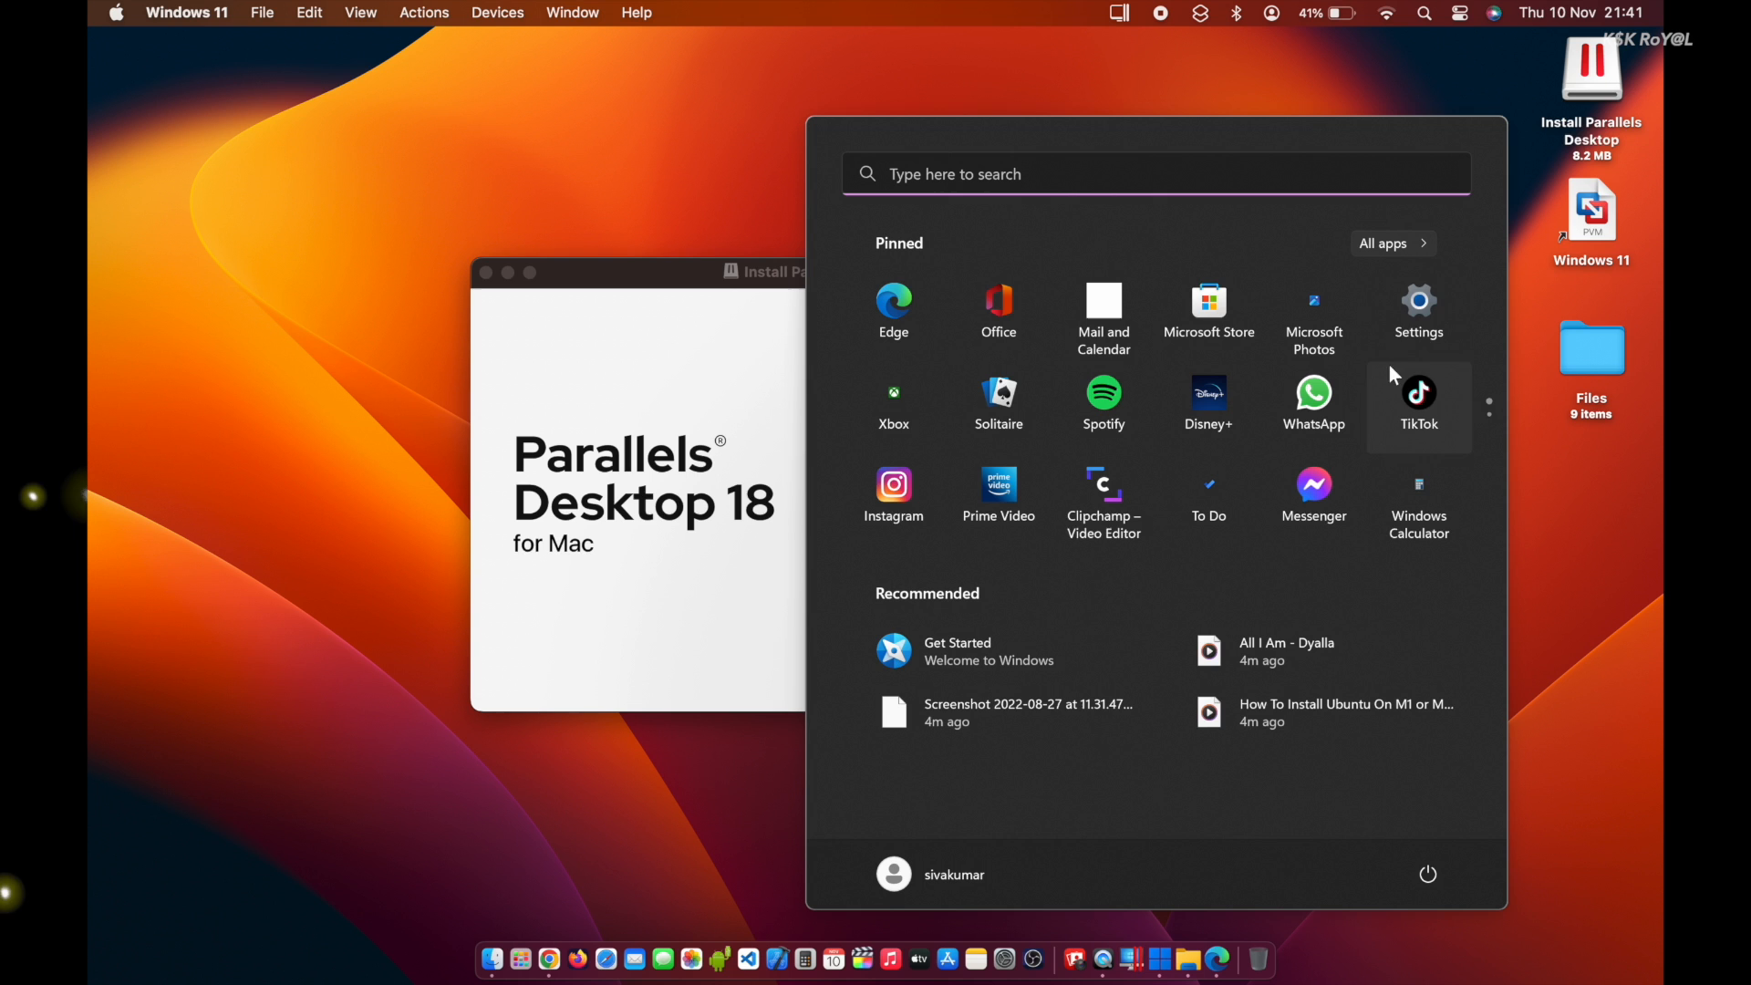
- Launch Paint from the second page of pinned apps in the Windows Start menu and reposition its window on the Mac desktop
left_click(1416, 330)
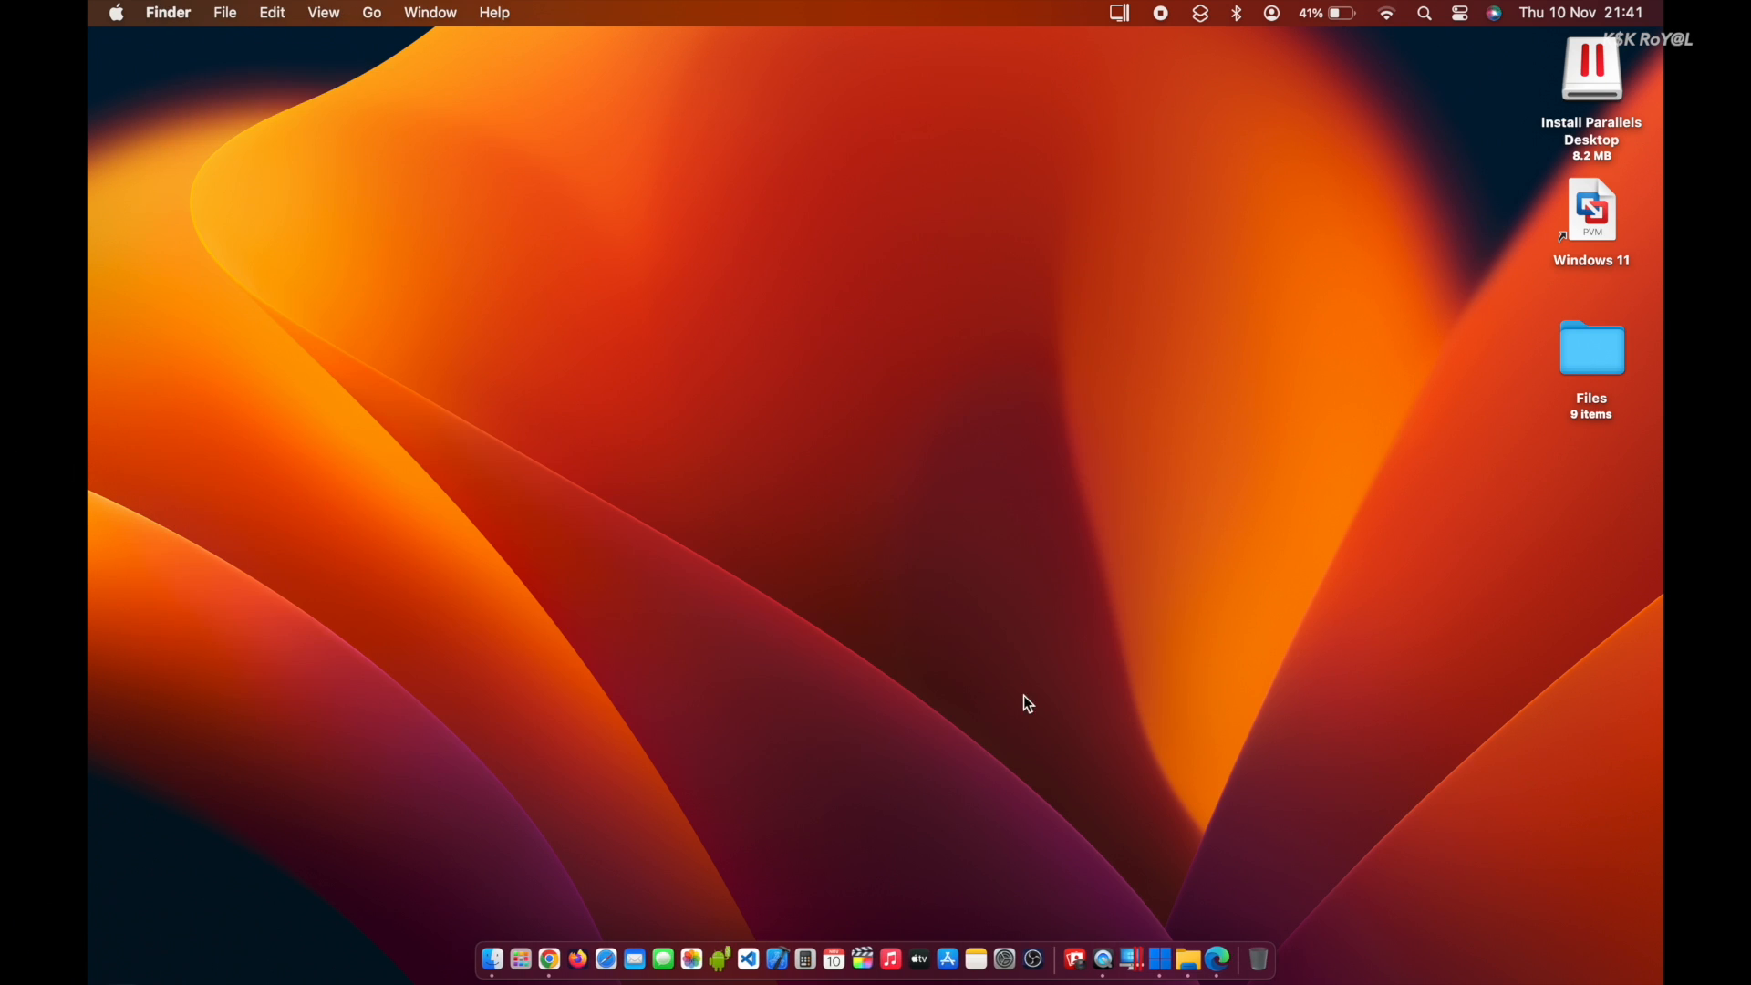
left_click(1161, 955)
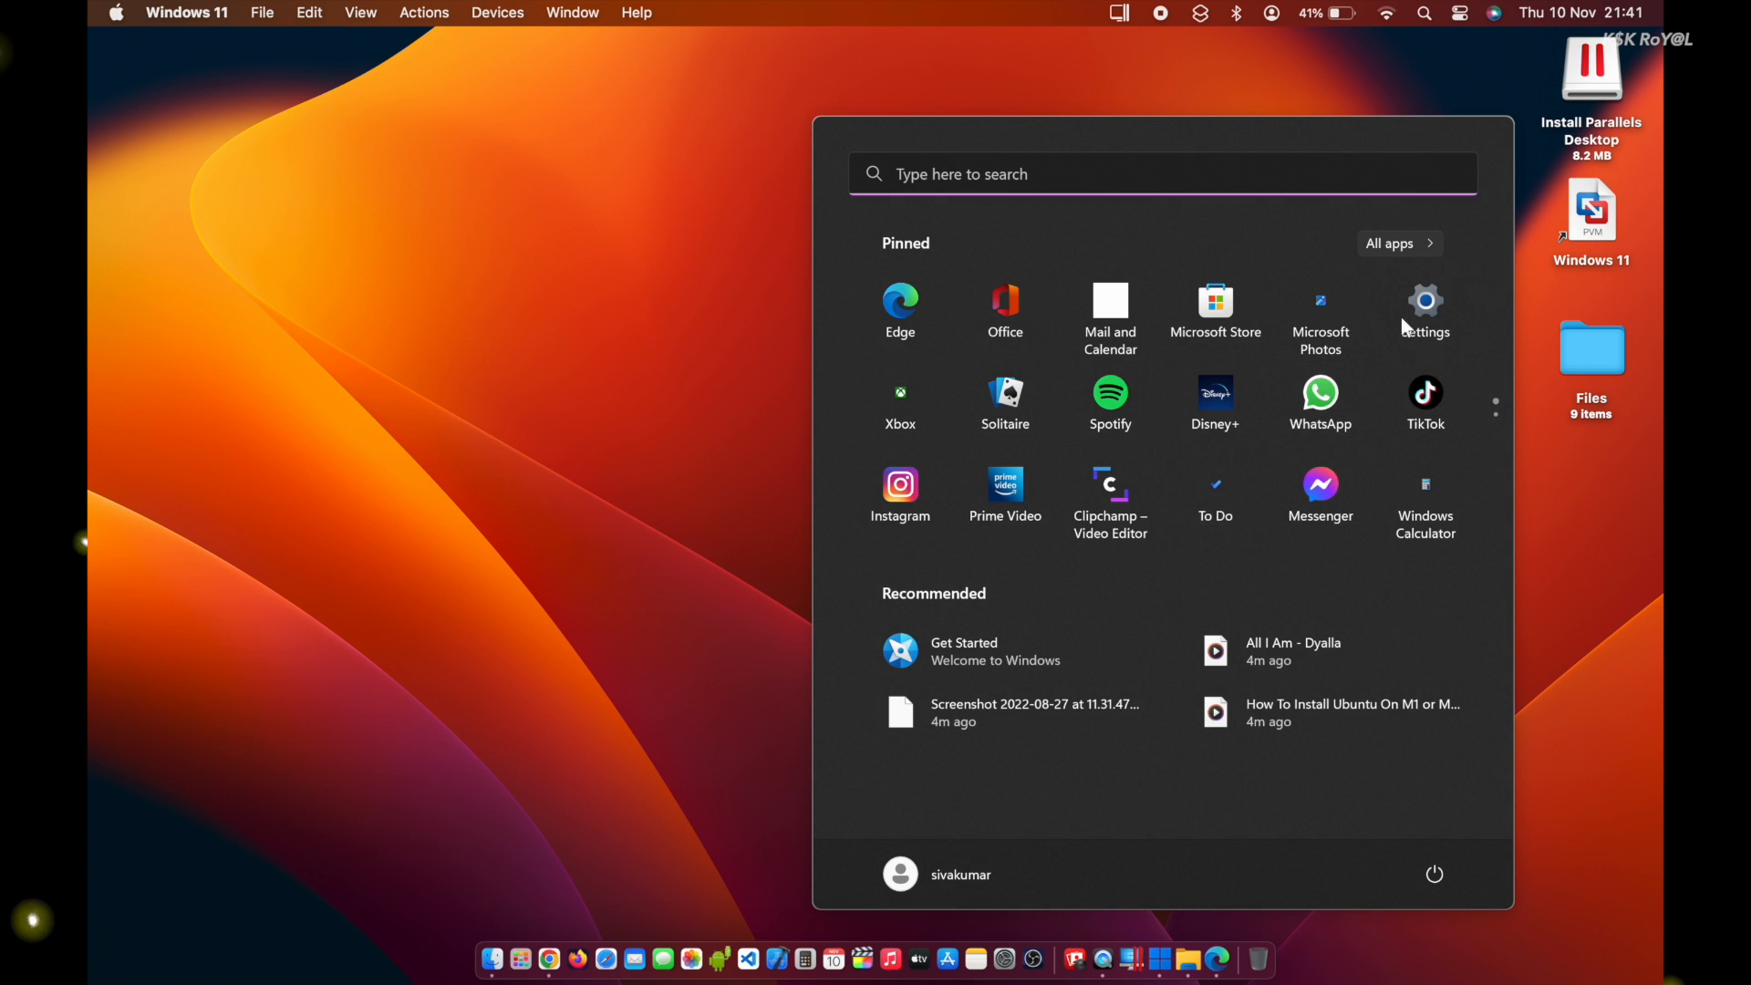
scroll(1126, 410, "down", 1)
scroll(1125, 411, "up", 1)
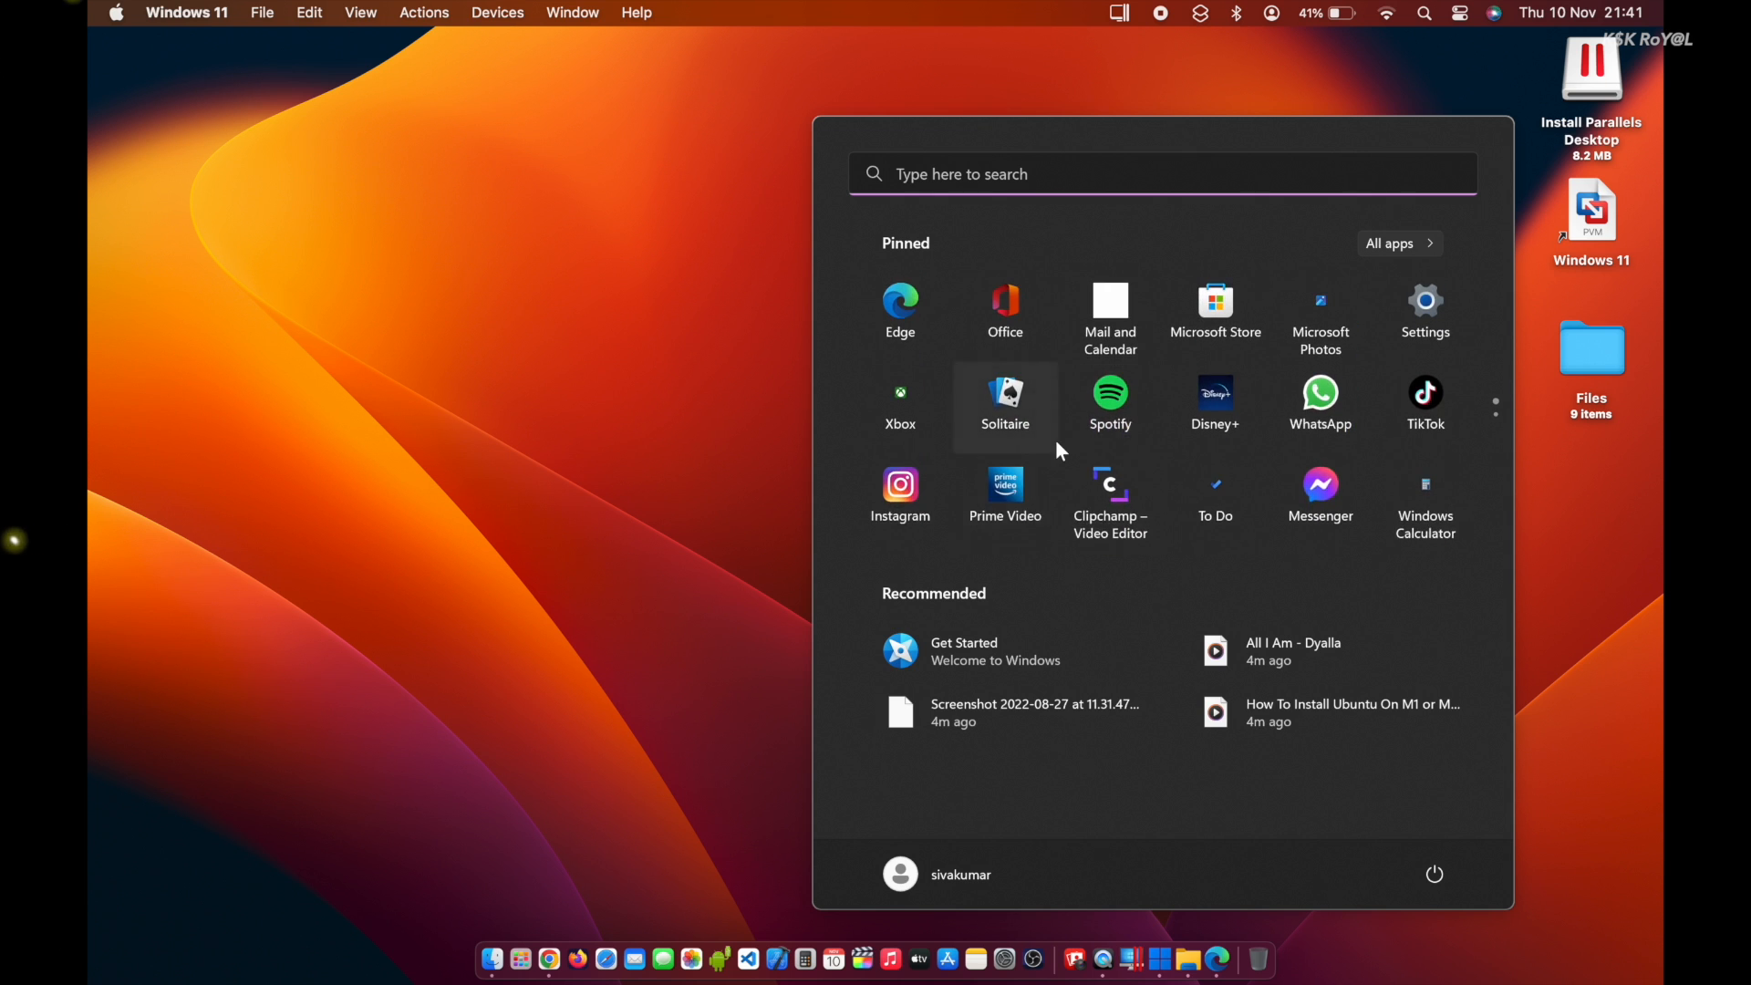
scroll(1058, 445, "down", 1)
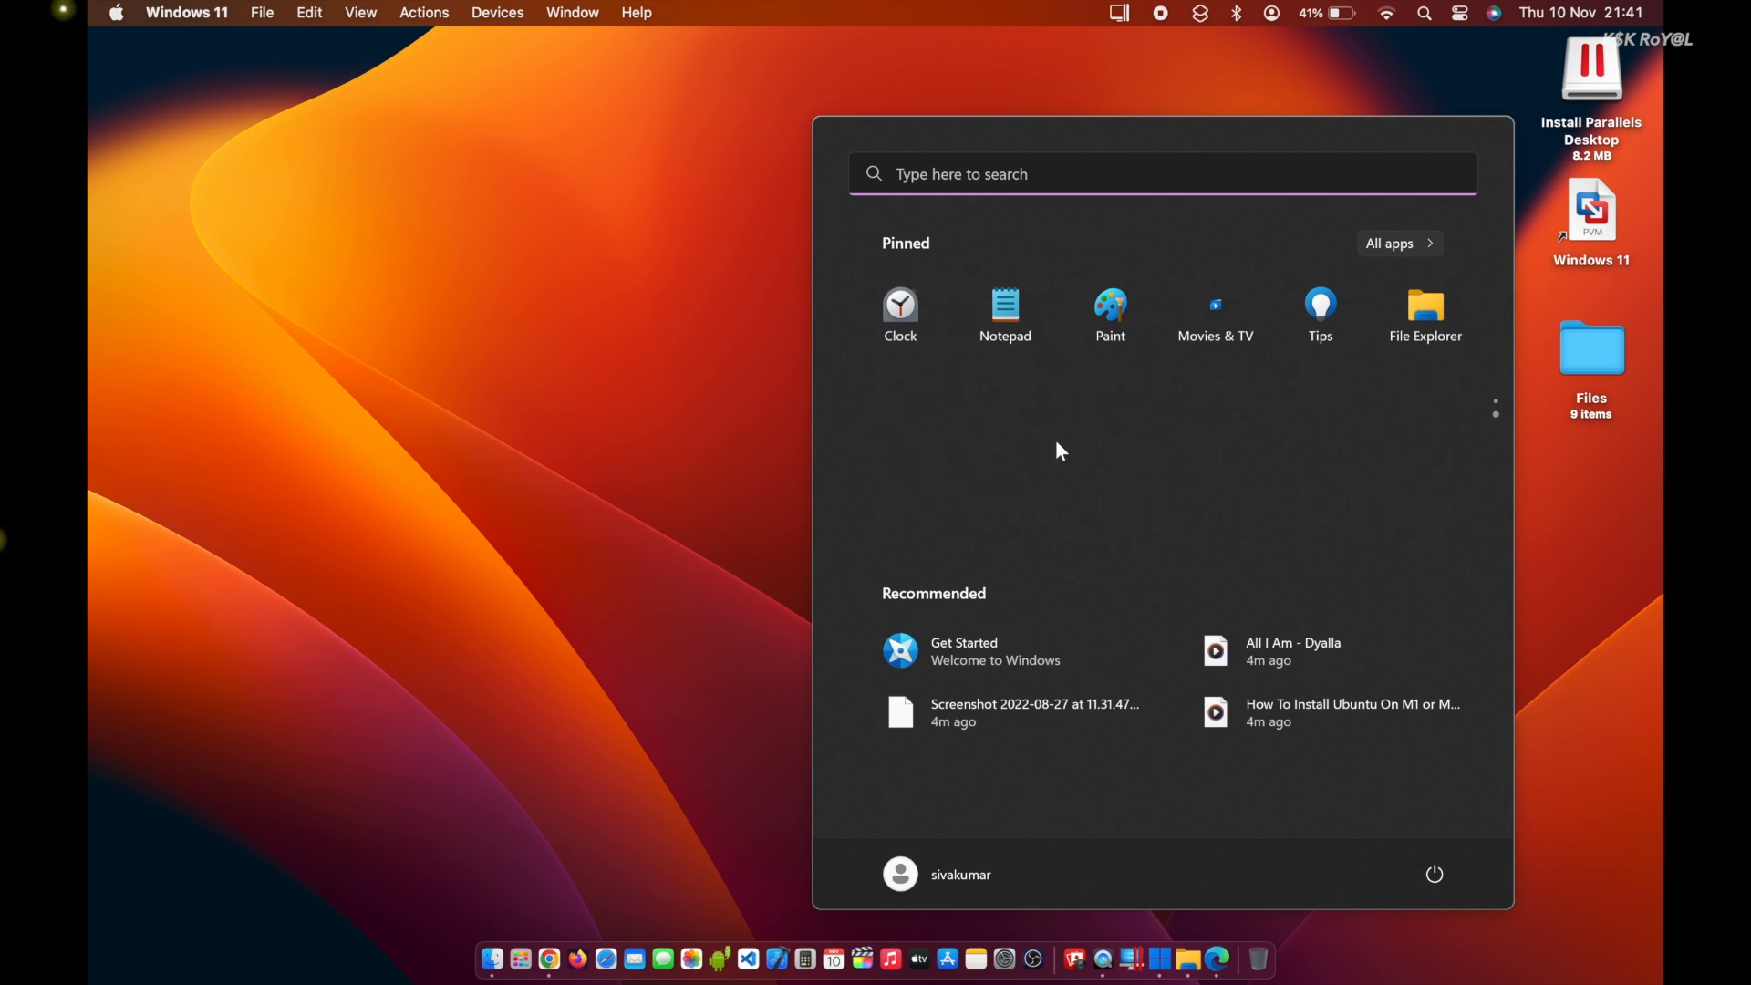
left_click(1118, 335)
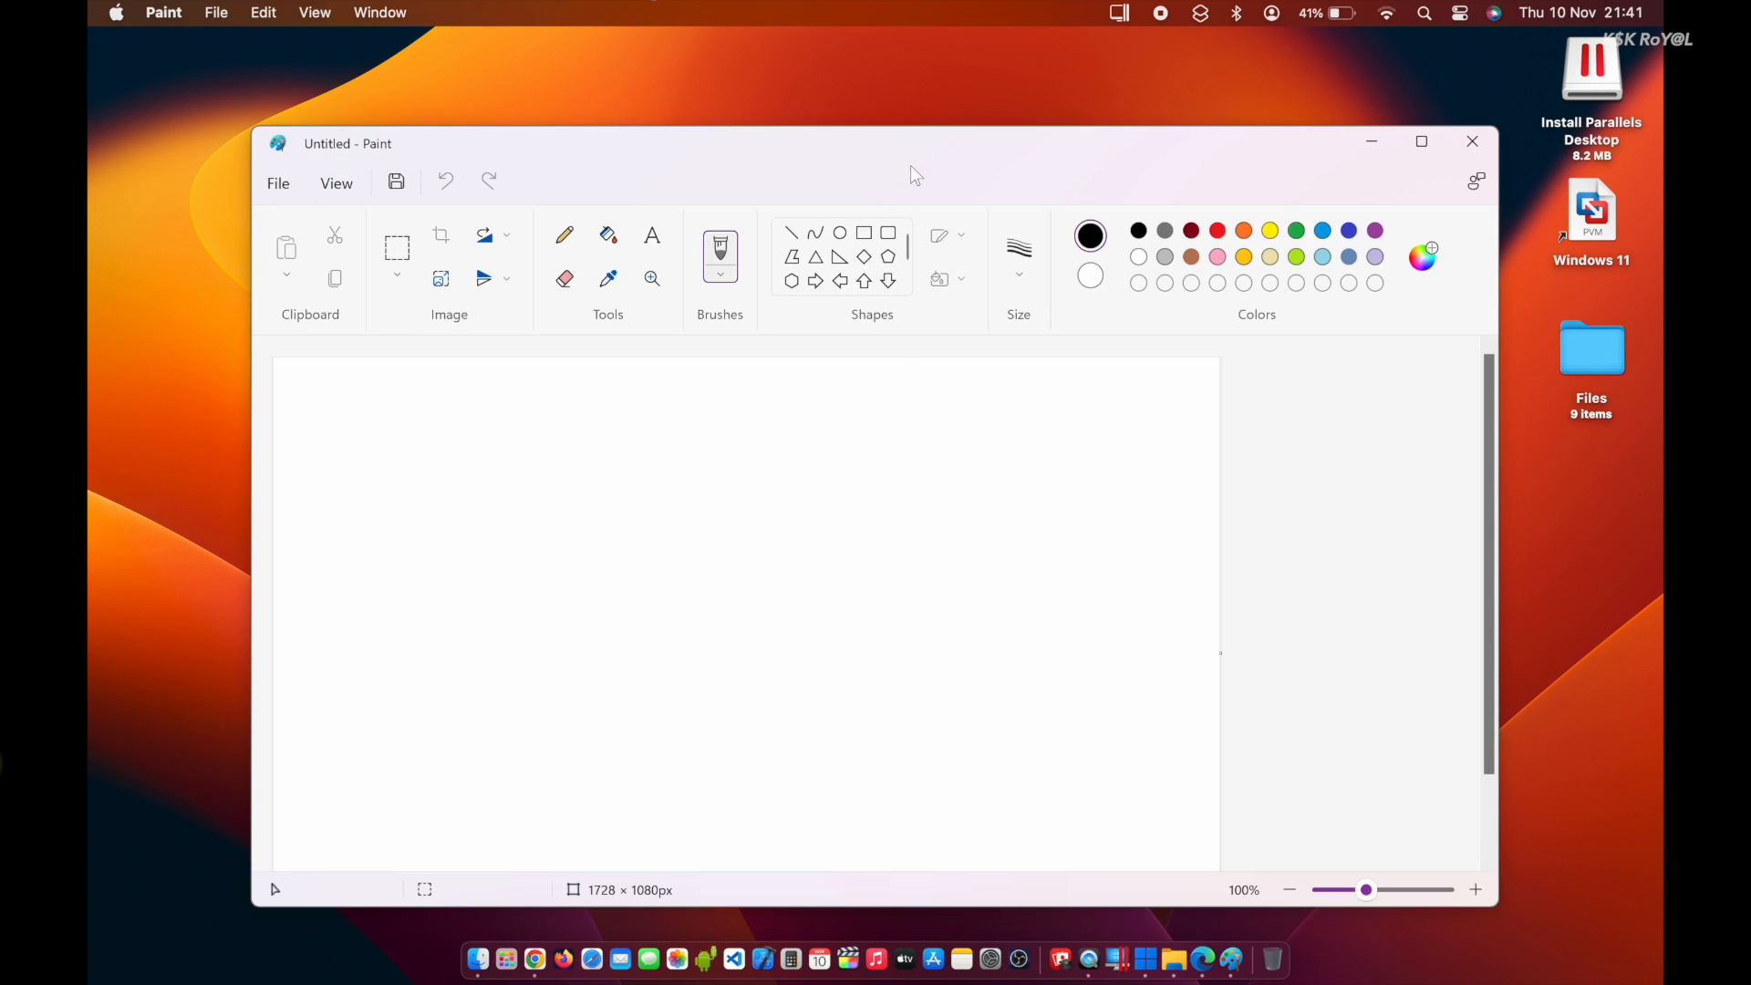
left_click_drag(915, 159, 890, 141)
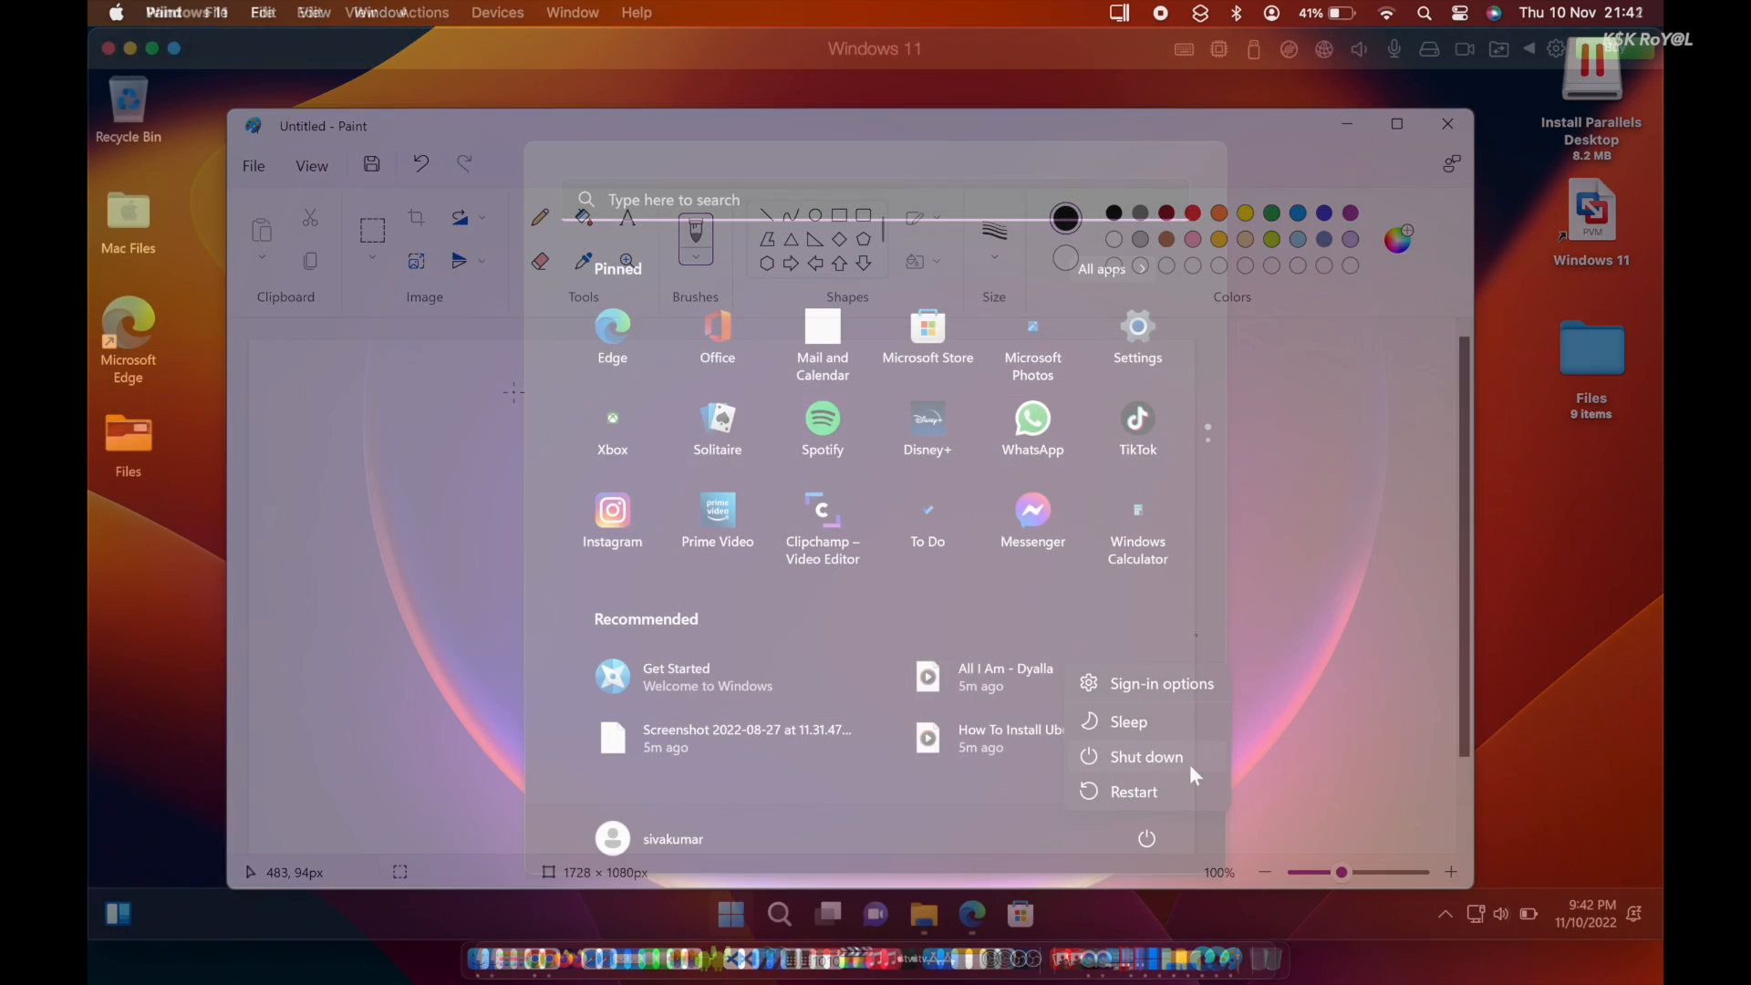
- Shut down Windows 11 and open the stopped virtual machine's configuration in Parallels Desktop
left_click(1189, 763)
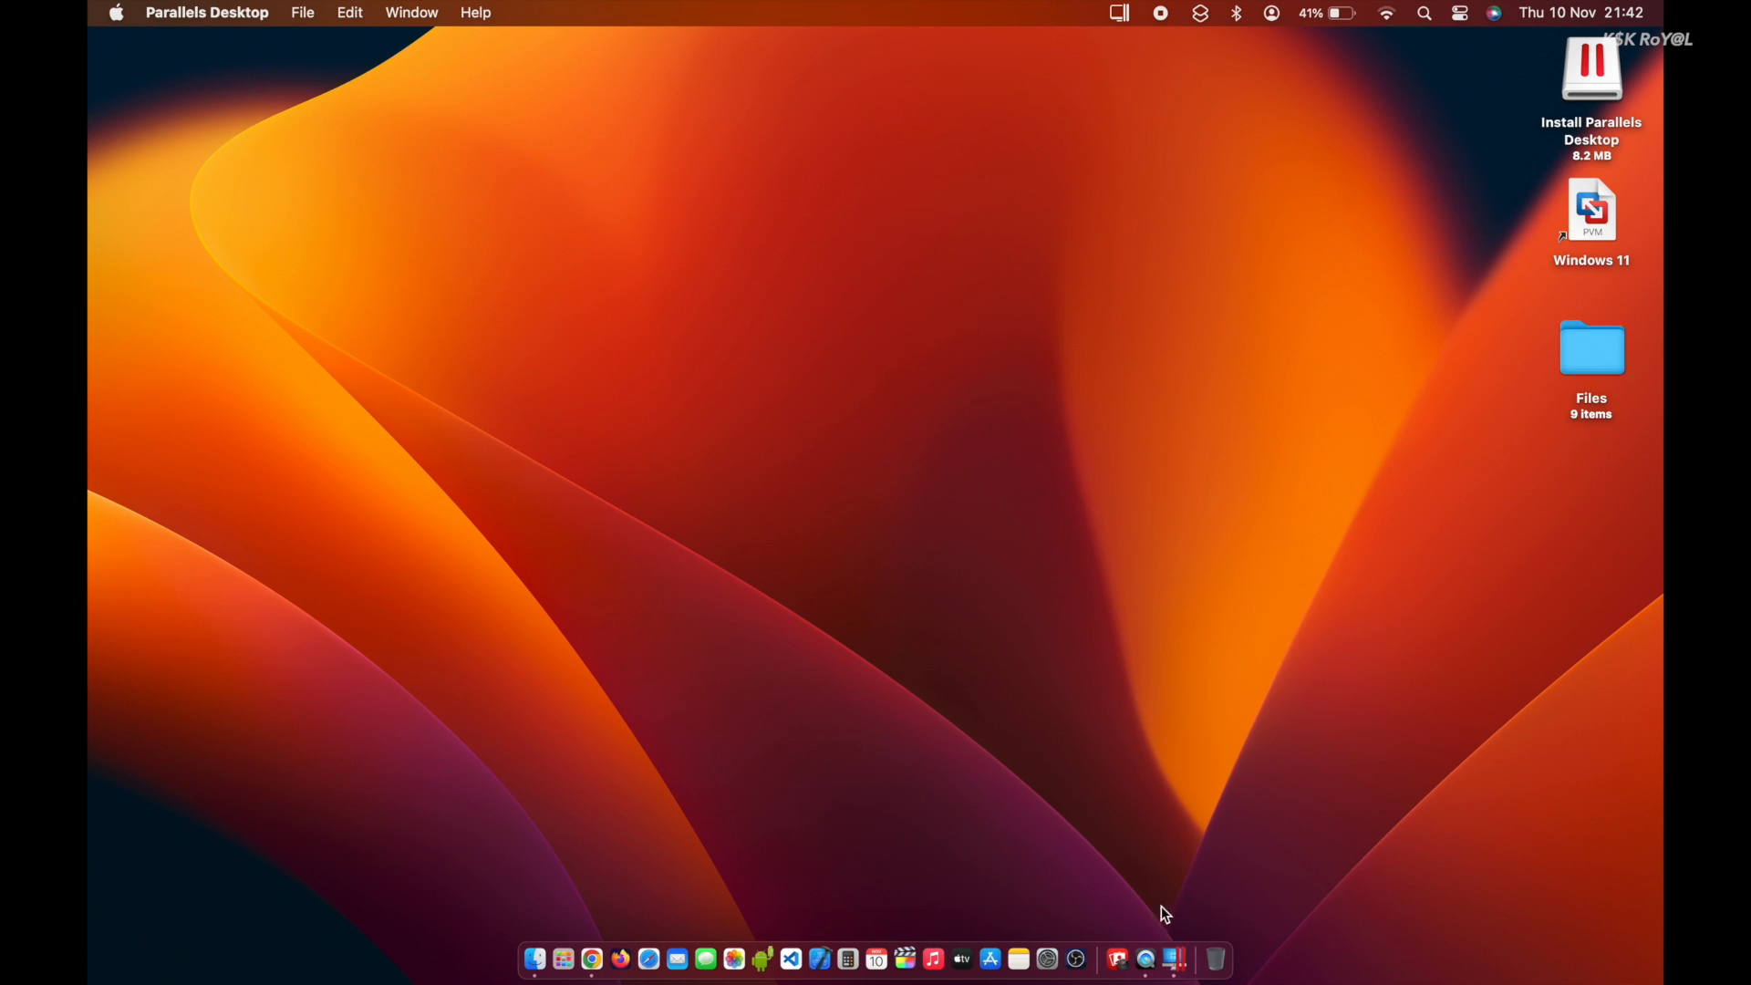
left_click(1173, 957)
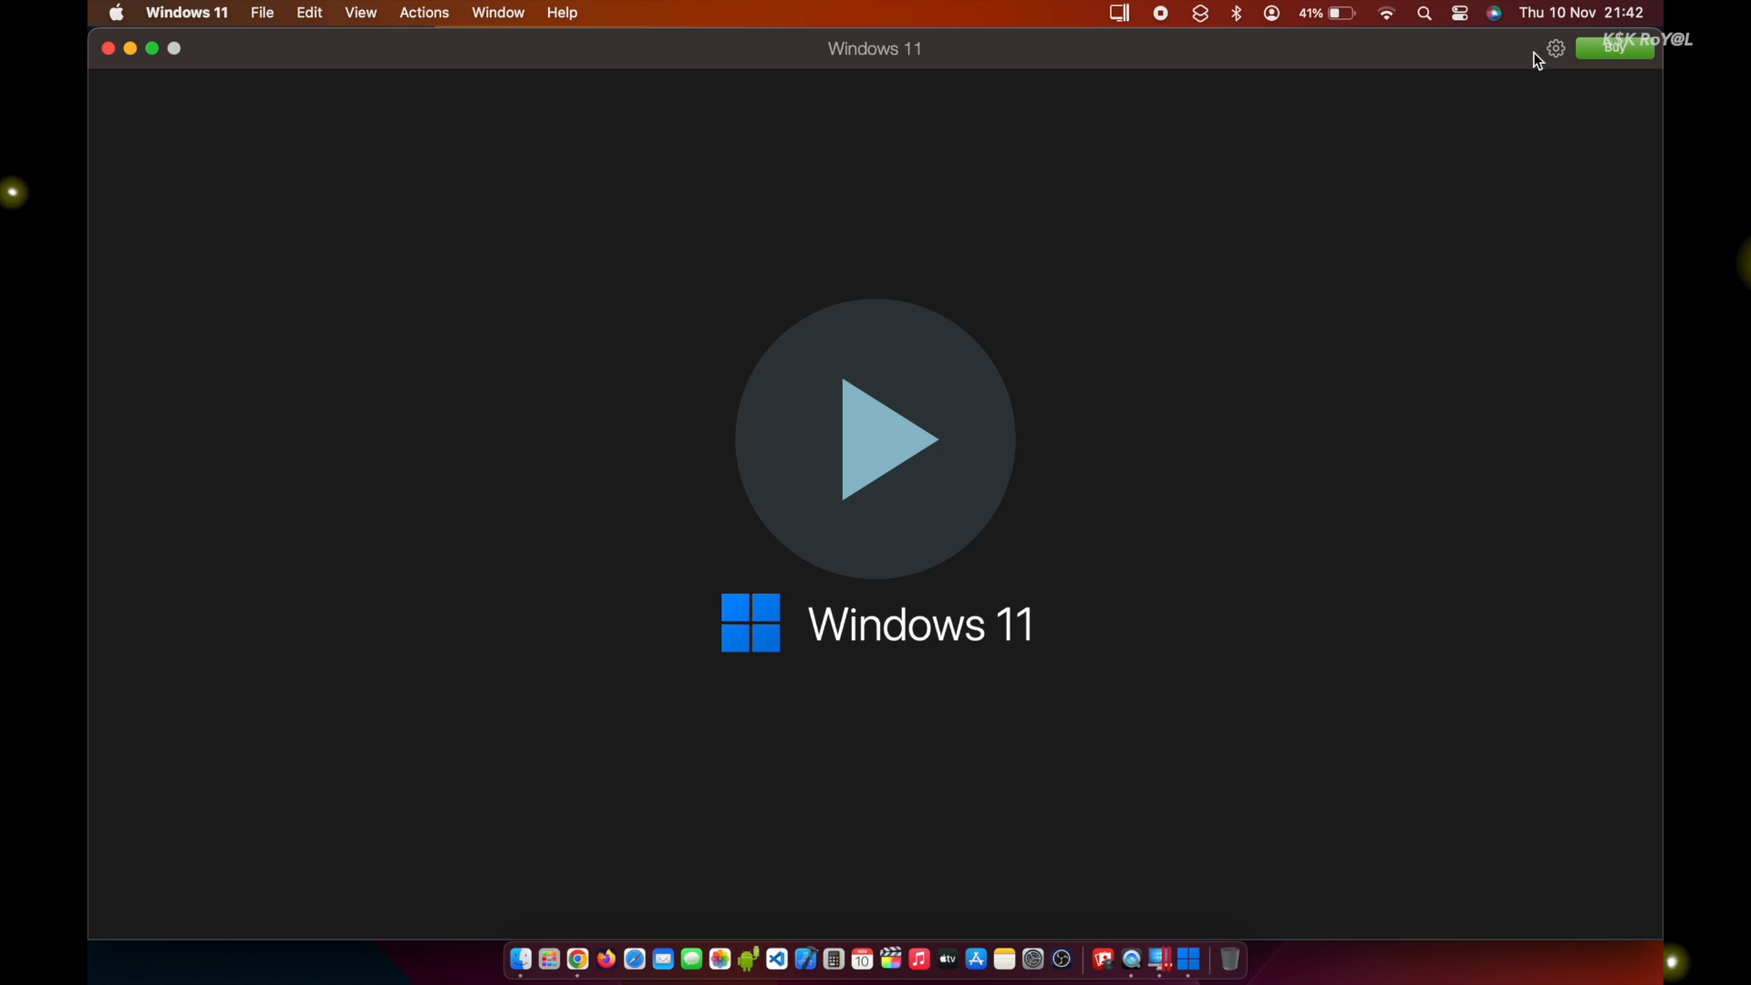
left_click(1557, 48)
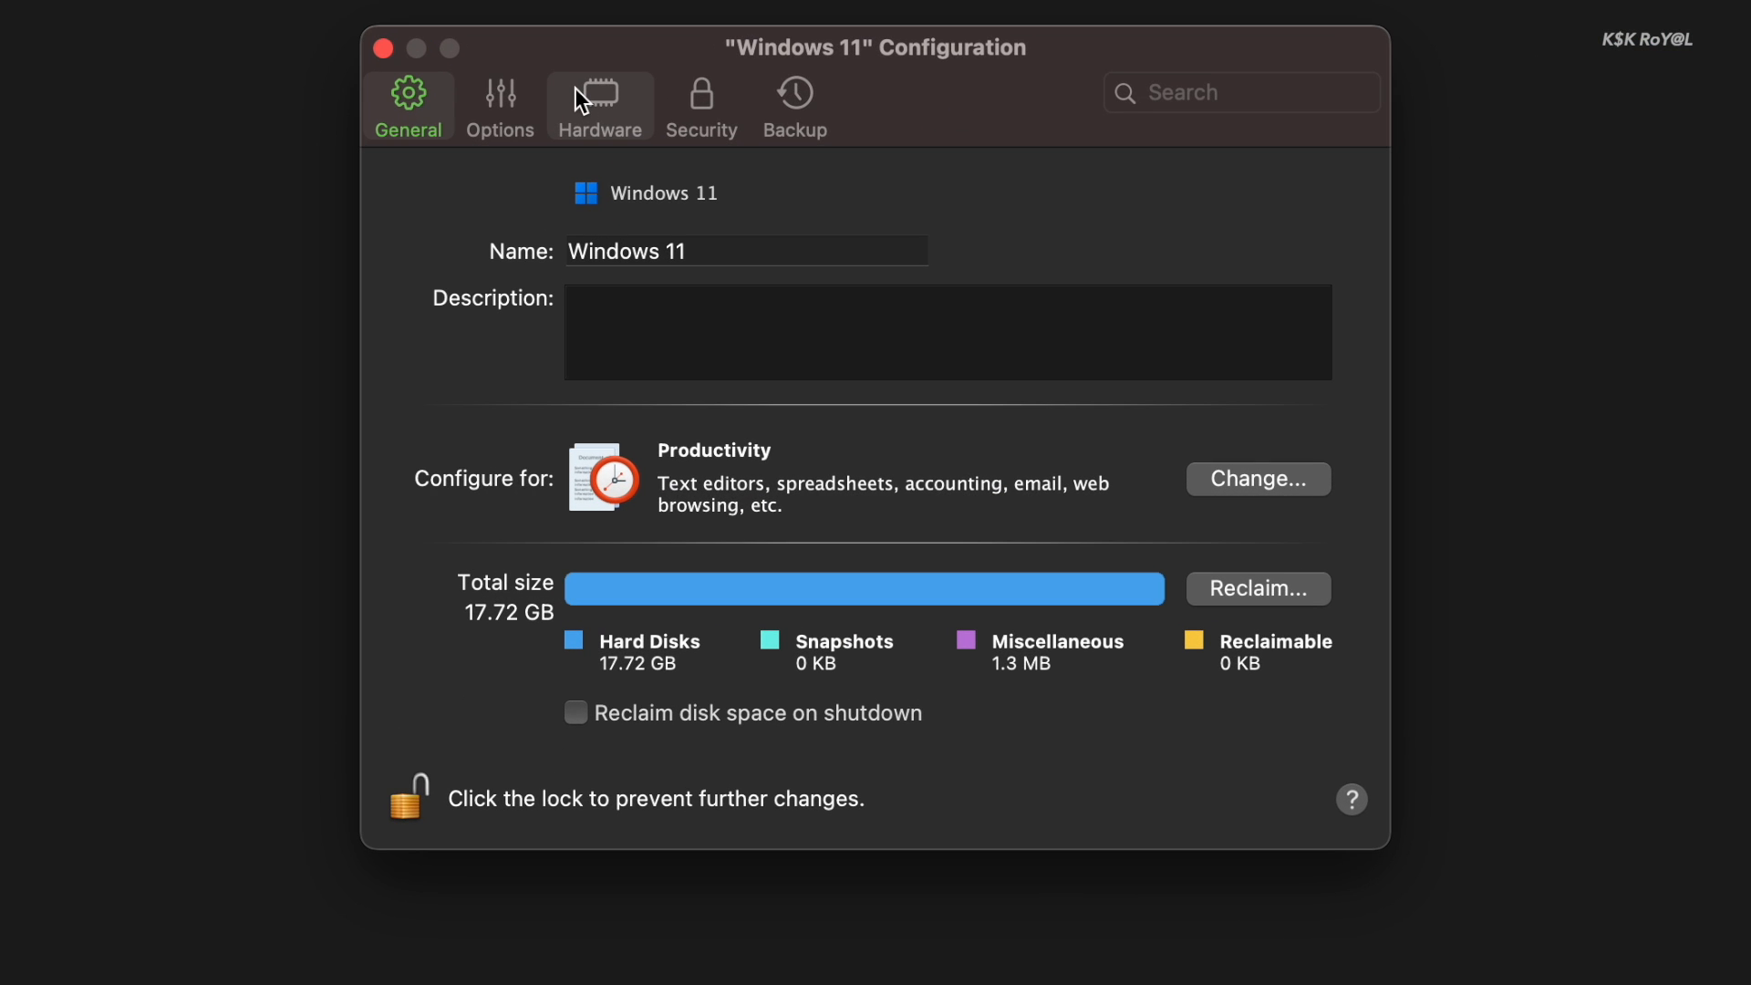
- Manually allocate 6 processors and 4 GB of memory to the virtual machine, check its graphics settings, and close the configuration
left_click(589, 96)
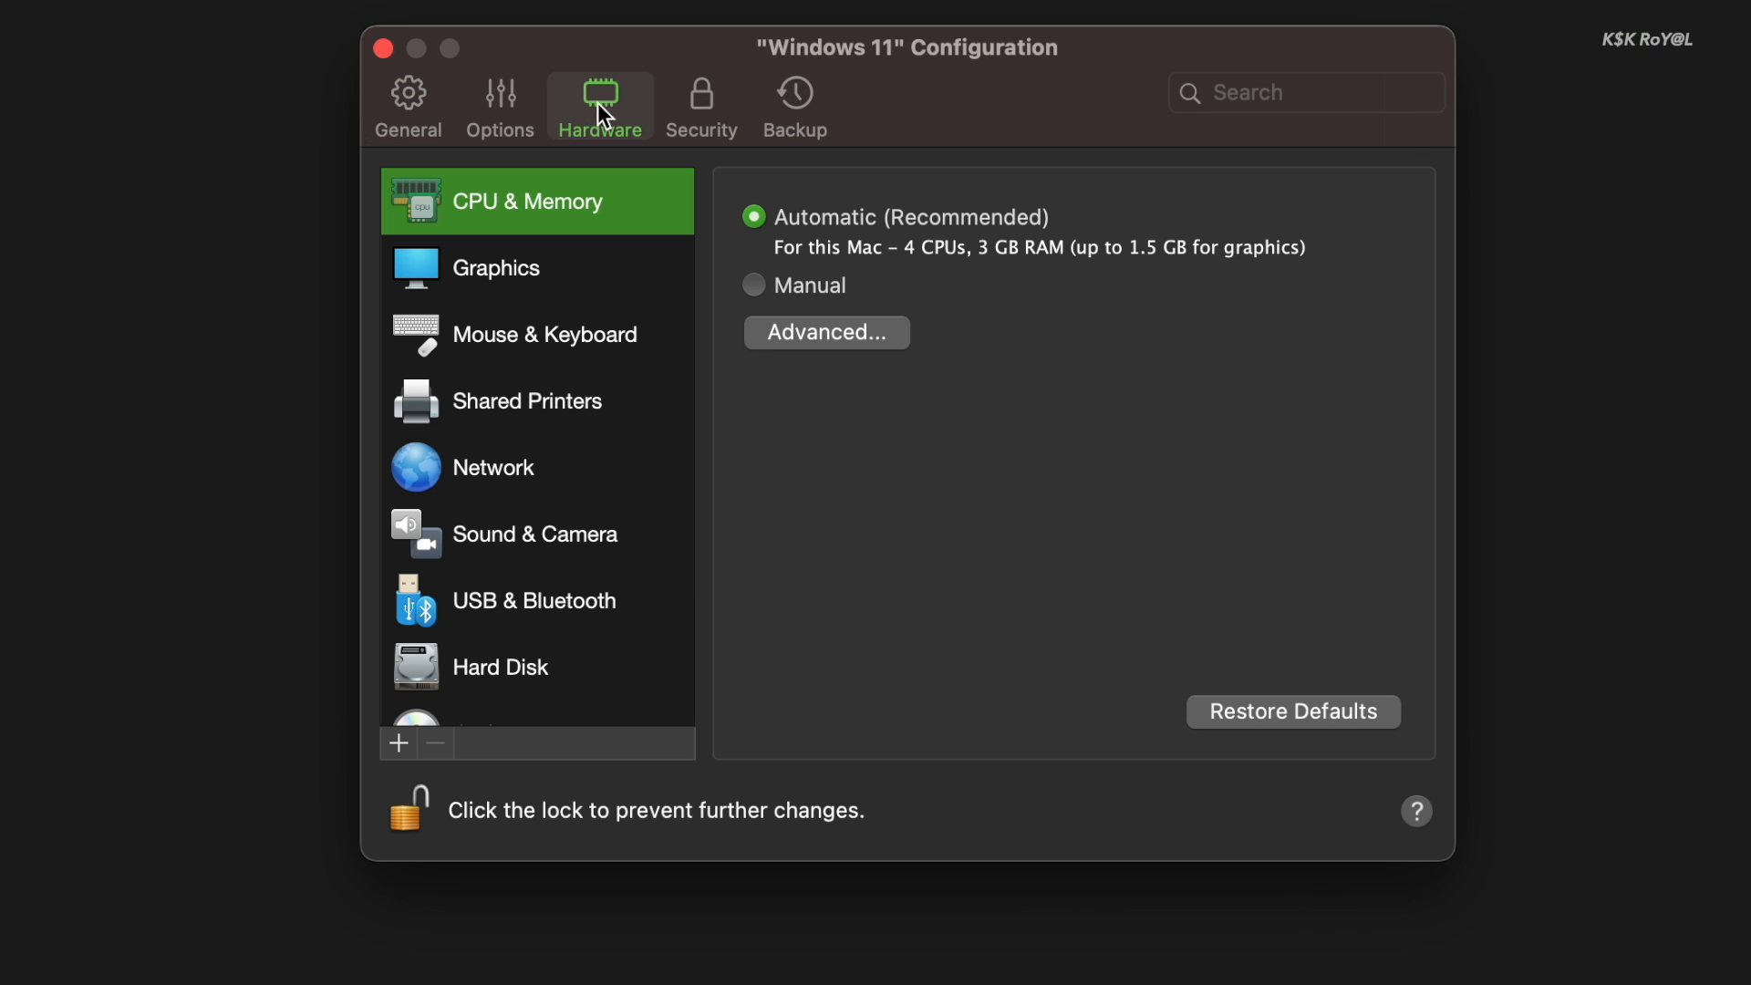
left_click(756, 290)
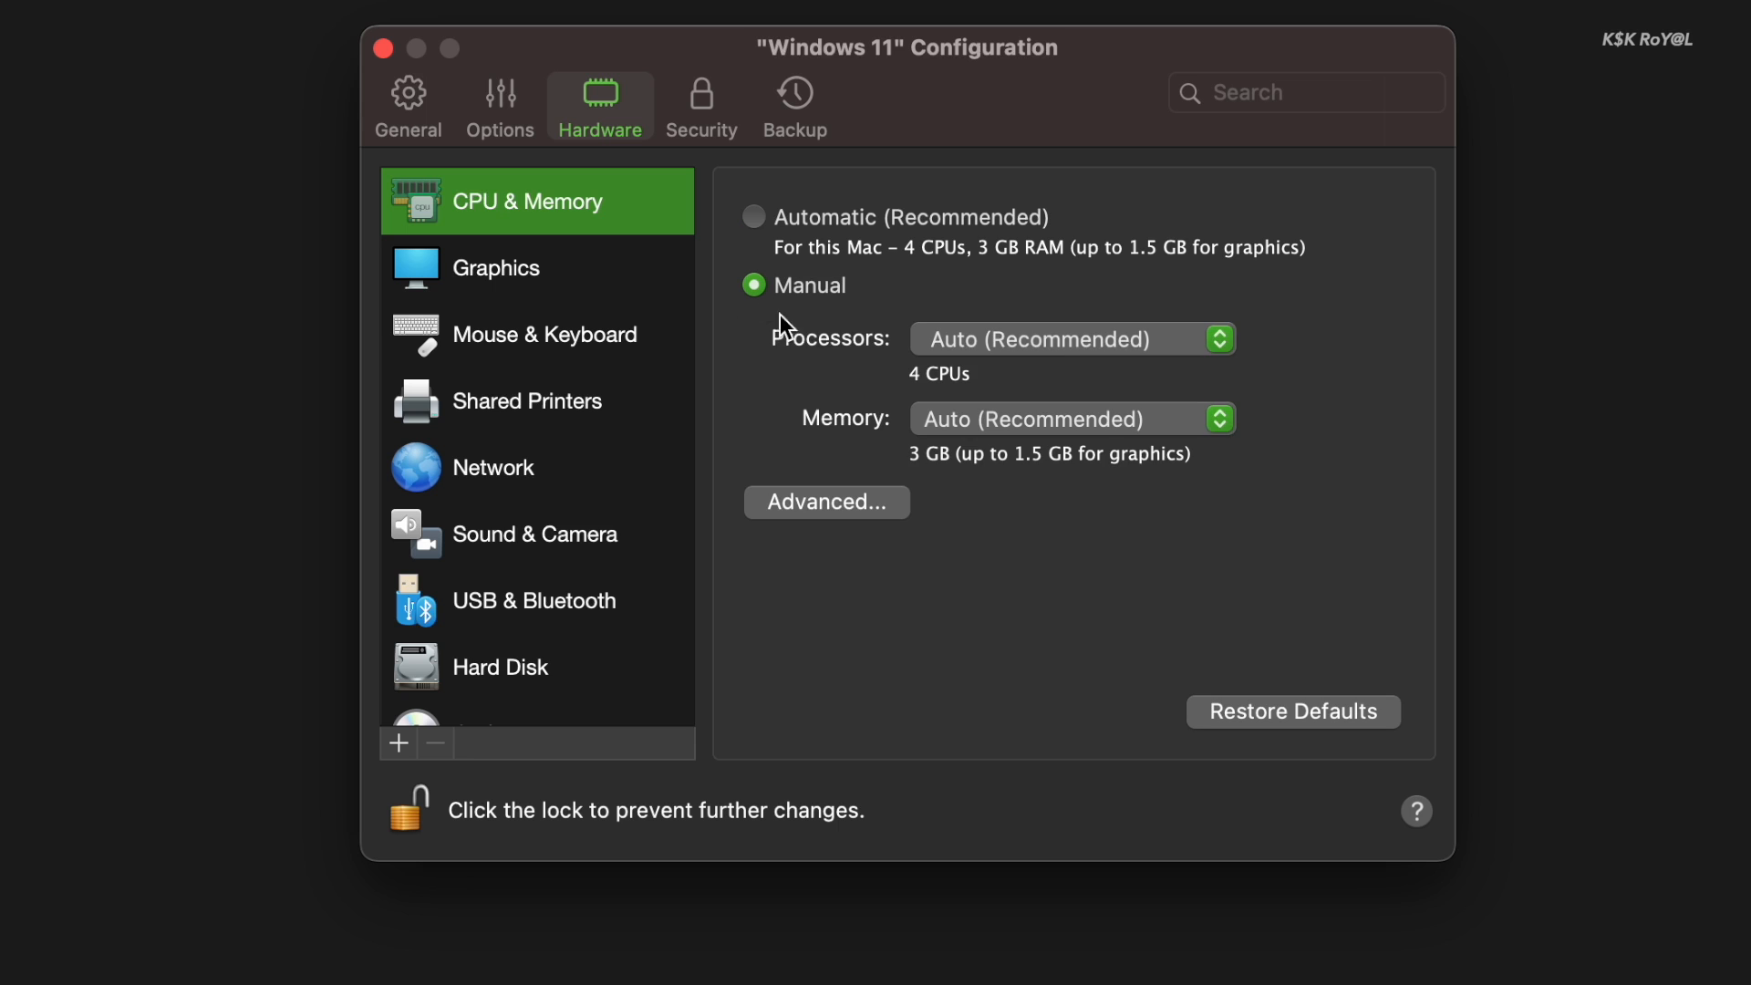
left_click(1062, 333)
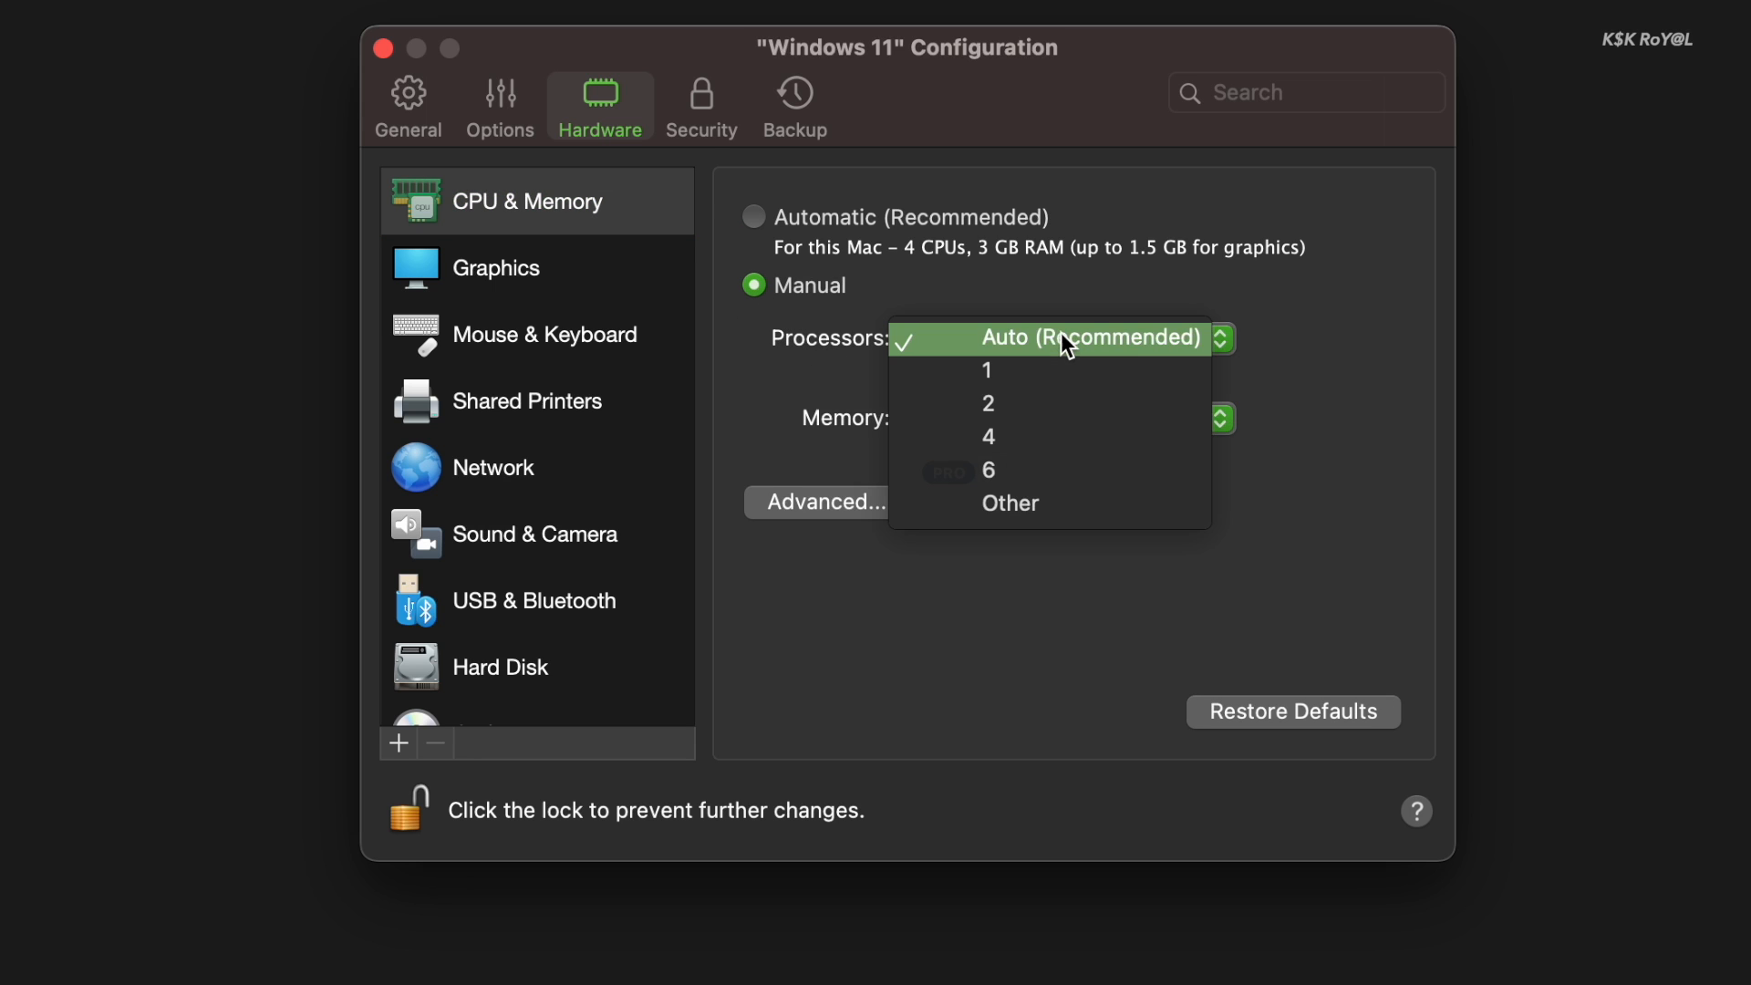
left_click(1055, 468)
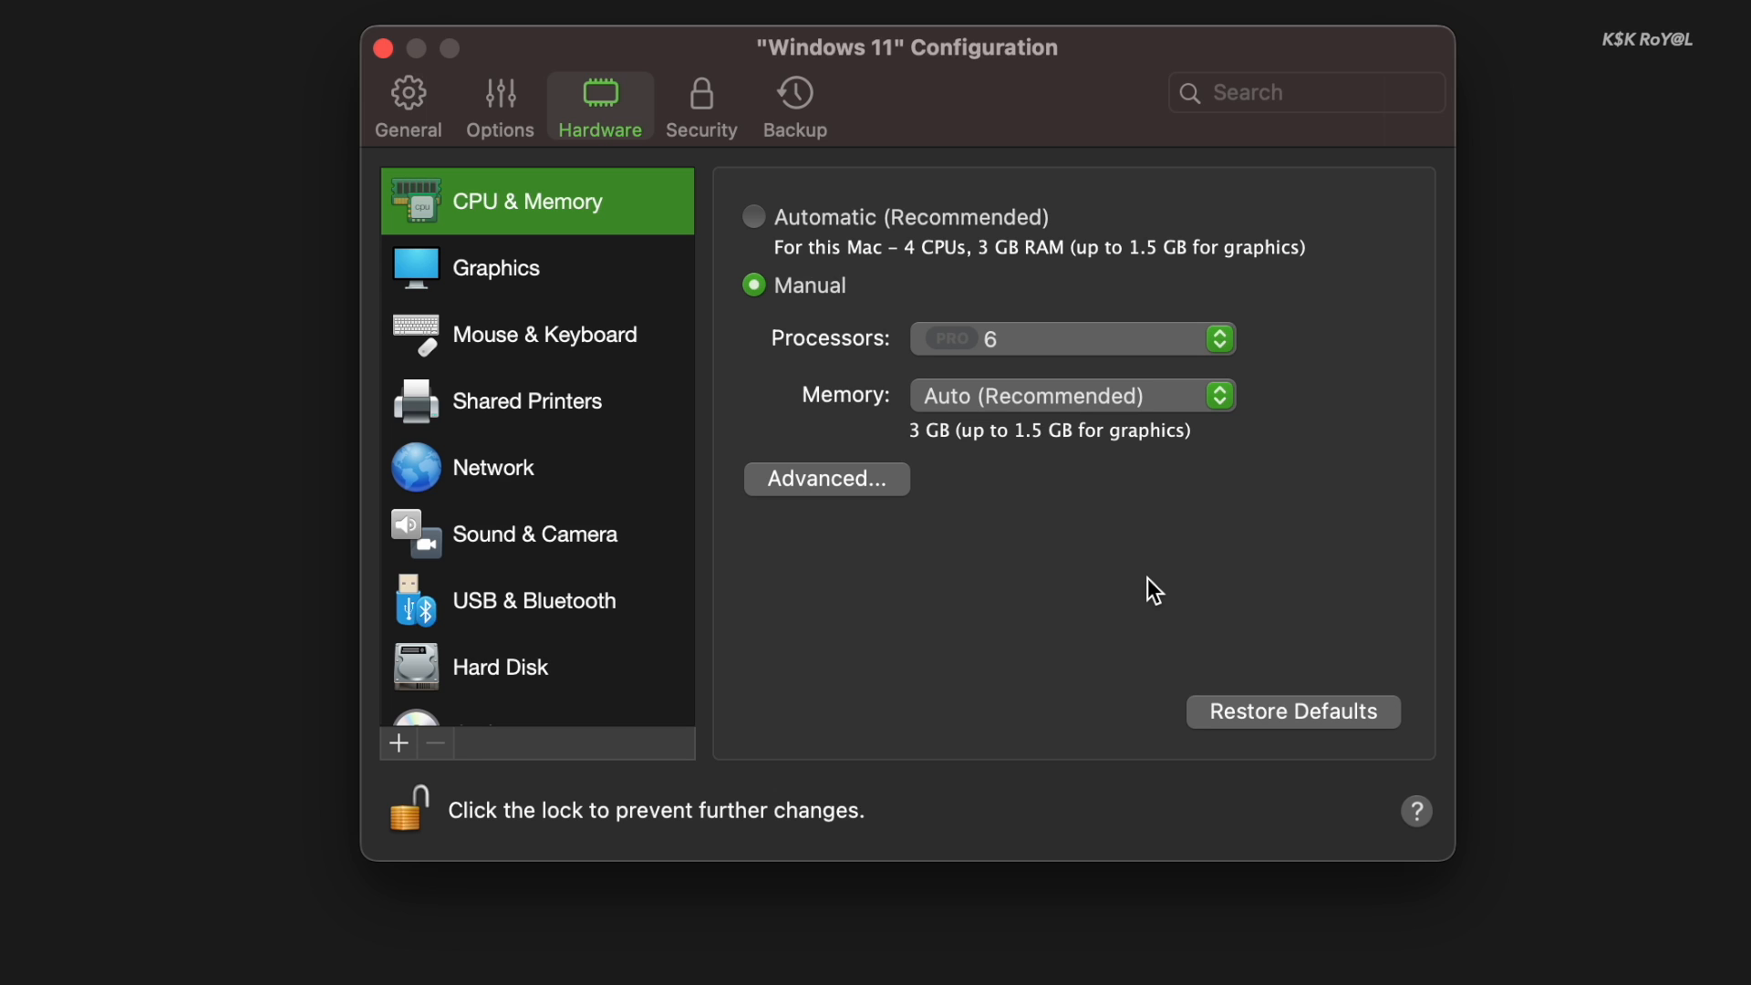
left_click(1070, 394)
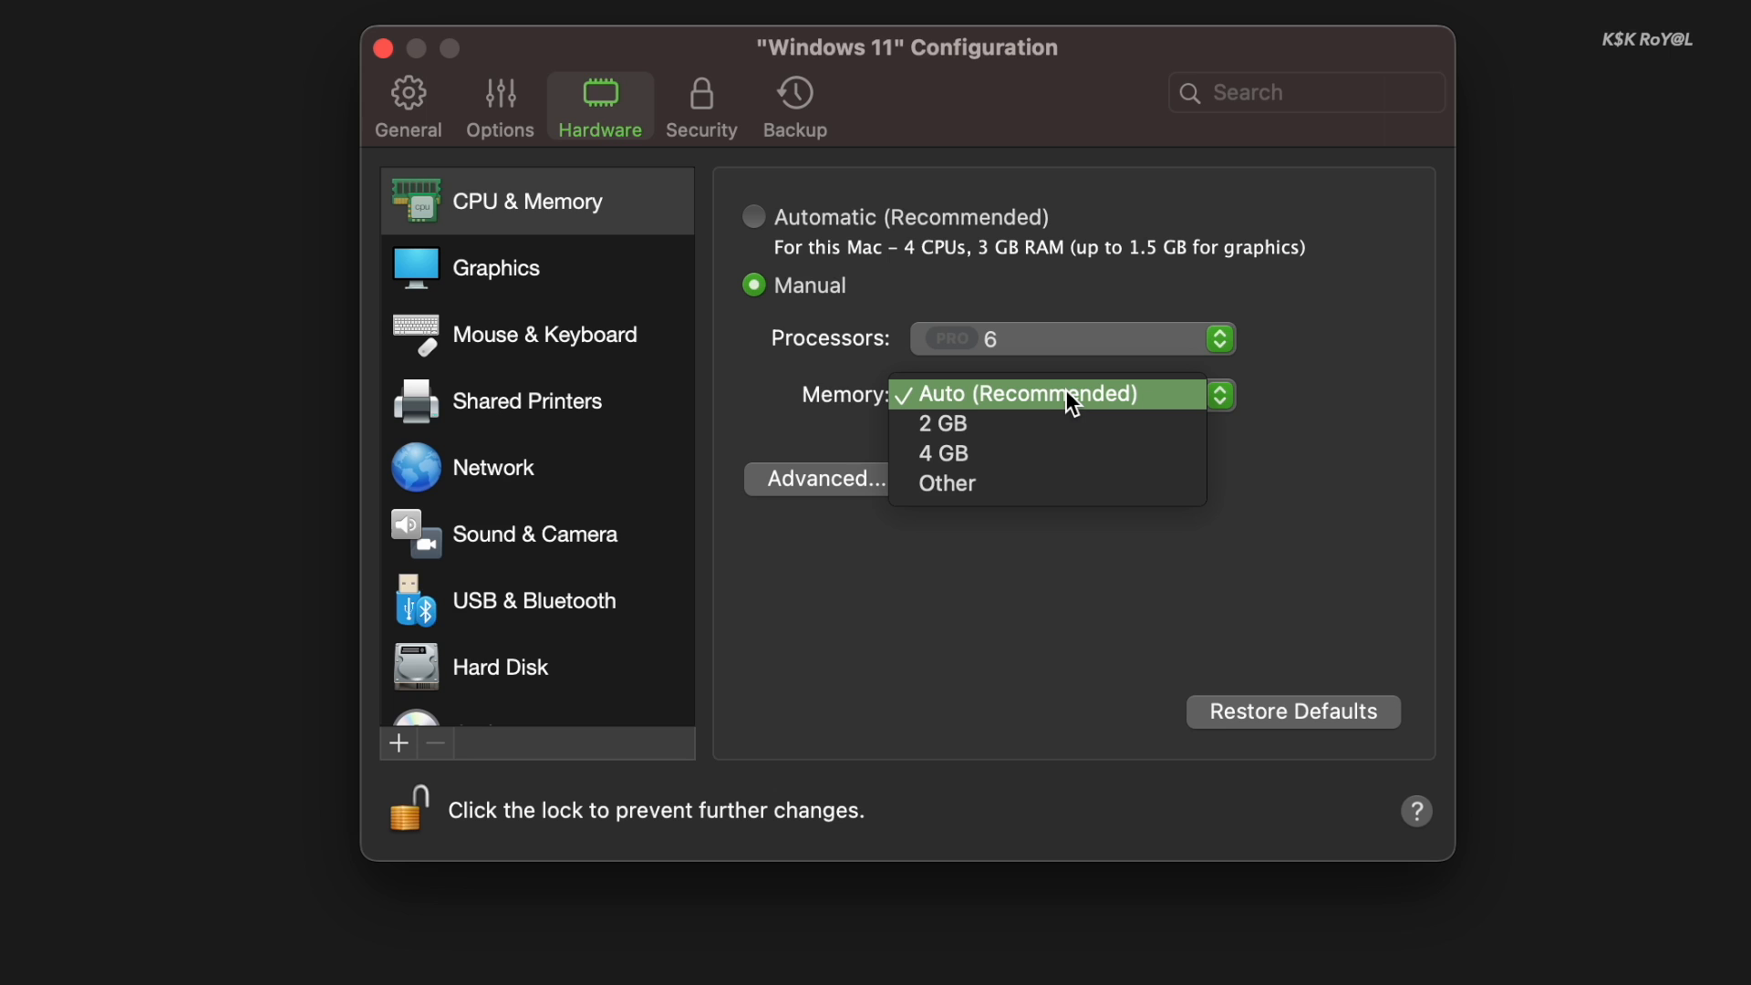
left_click(1065, 448)
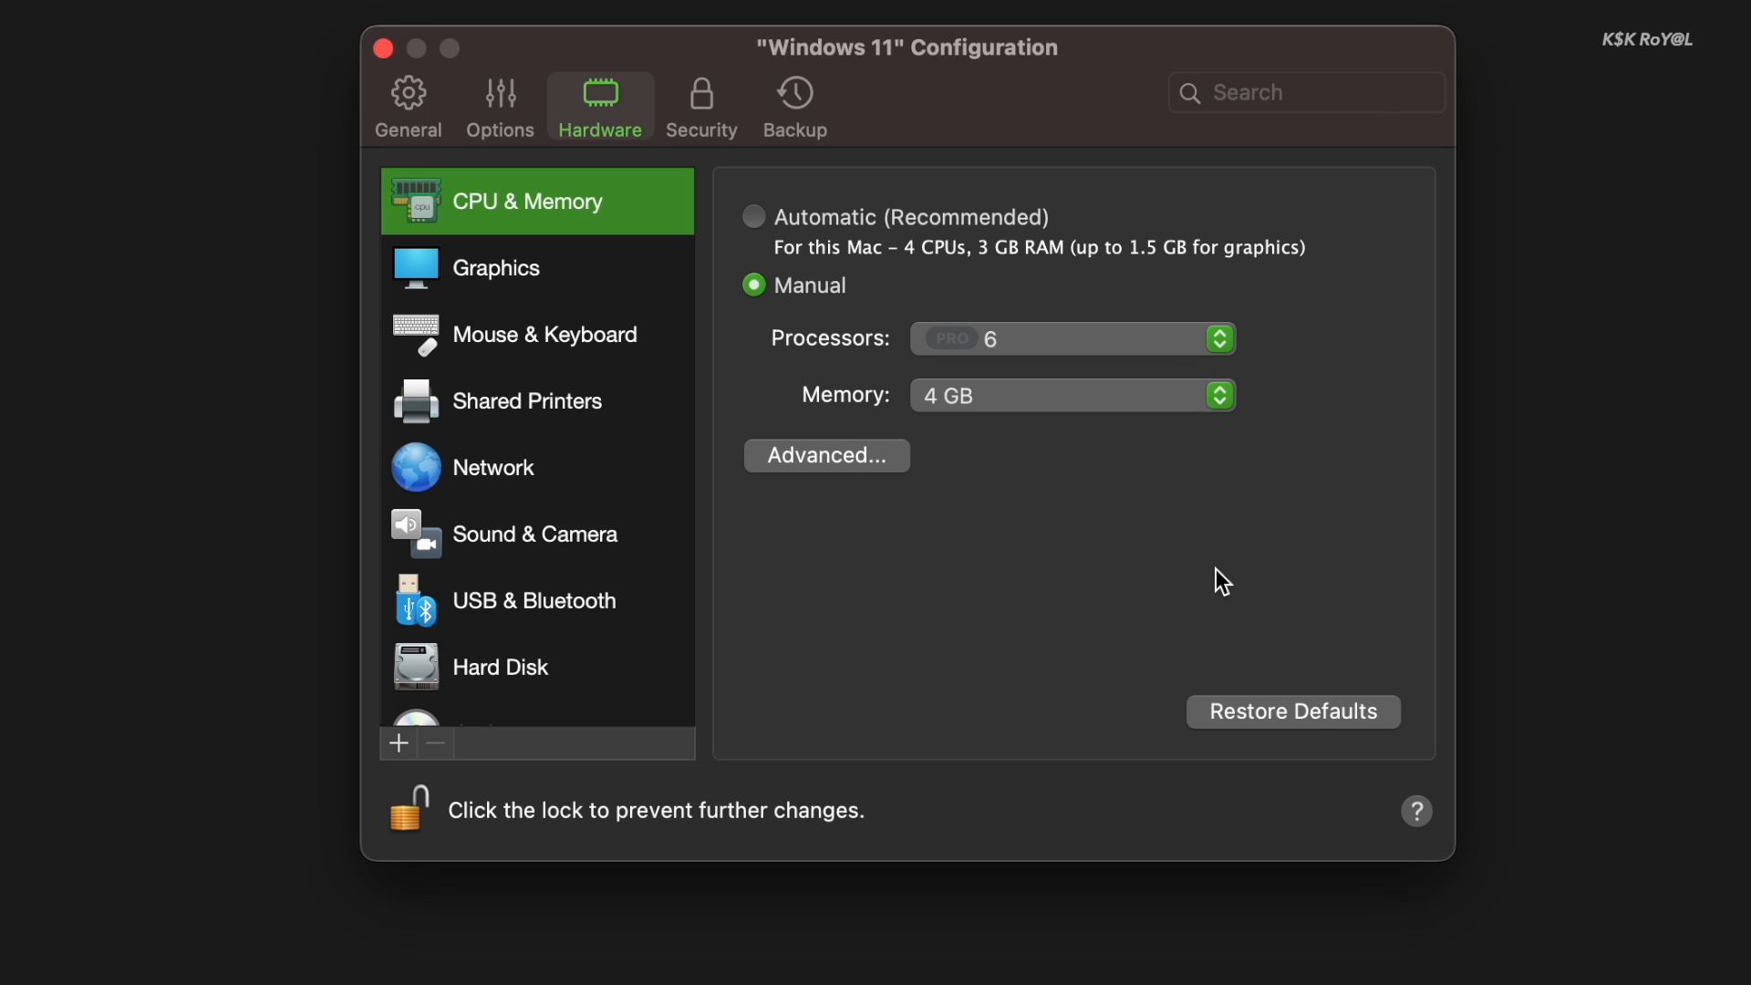
left_click(553, 281)
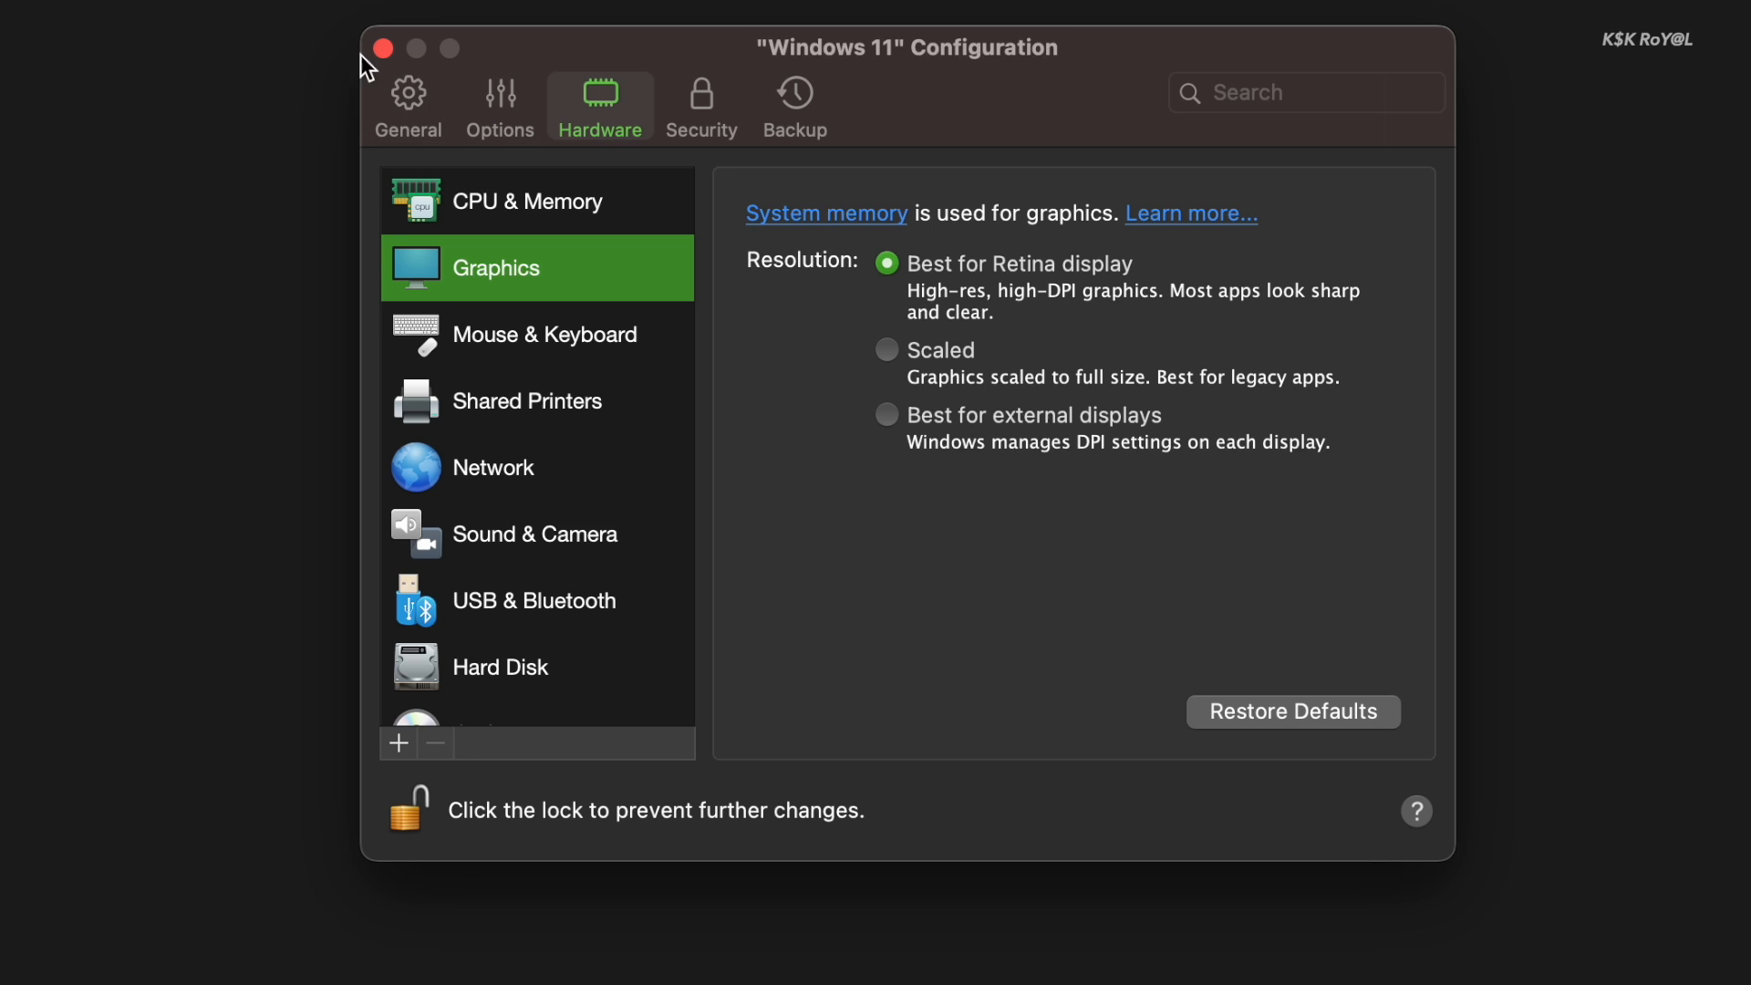
left_click(383, 47)
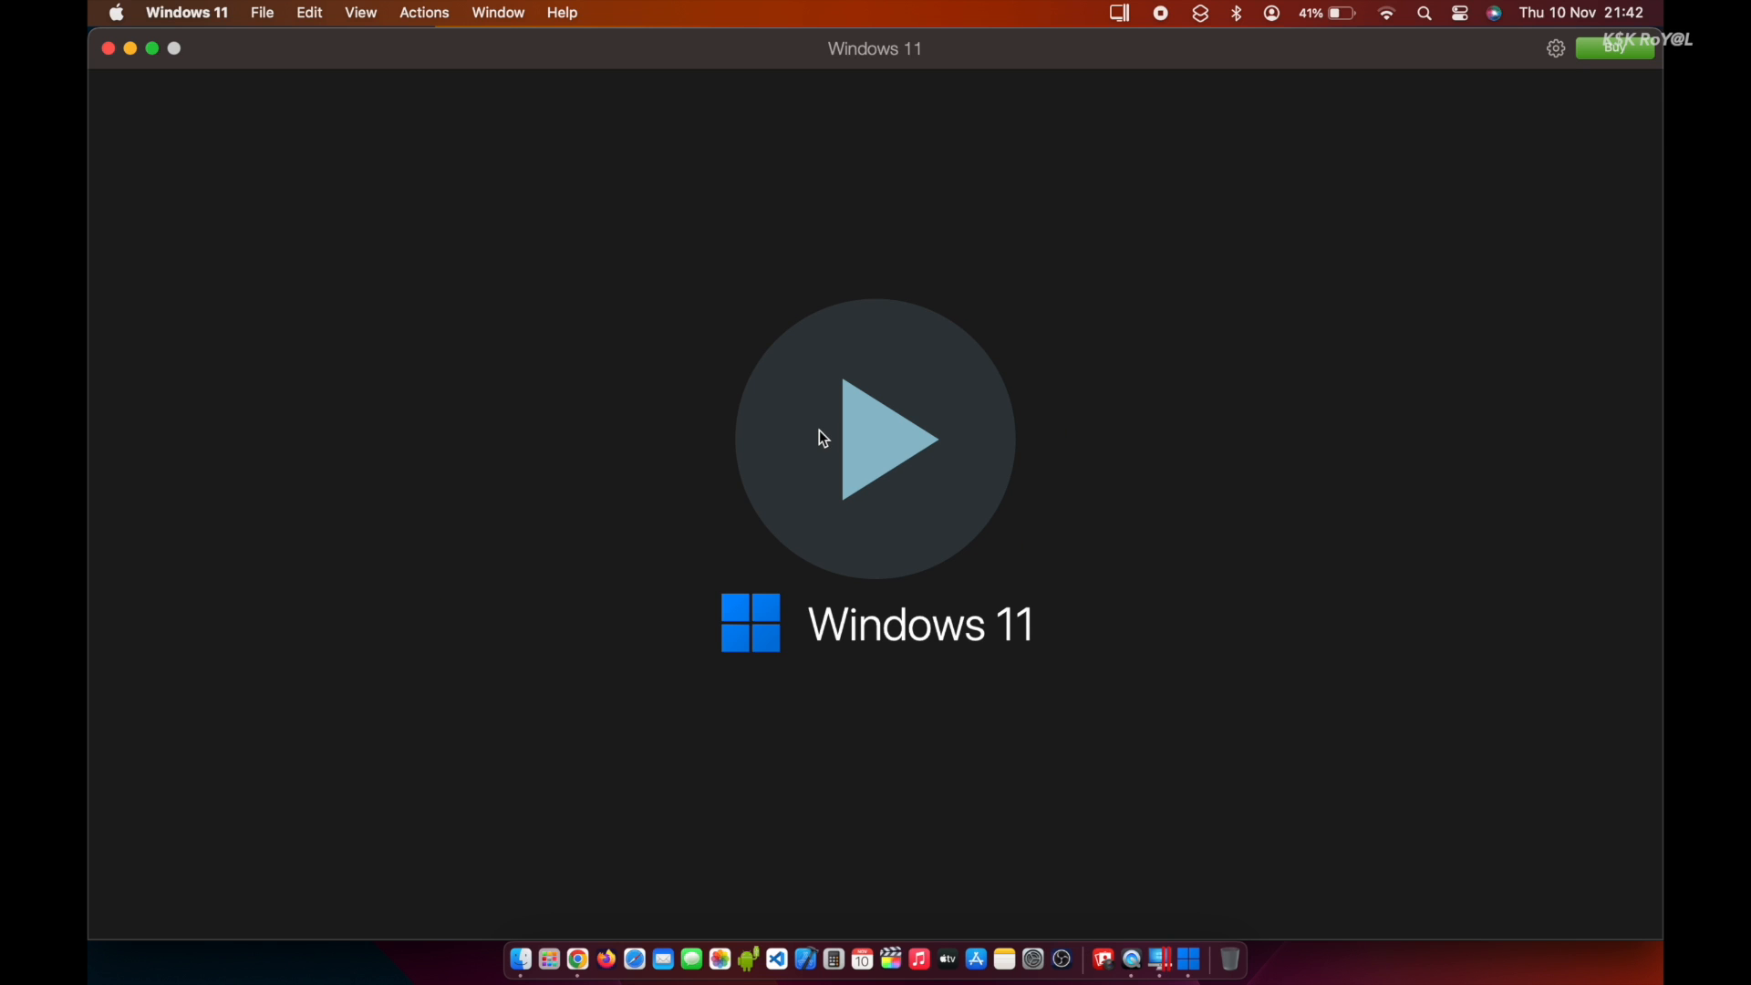
- Start the Windows 11 virtual machine and launch Mortal Kombat Komplete Edition from Steam, allowing Steam Client Service to make changes
left_click(925, 451)
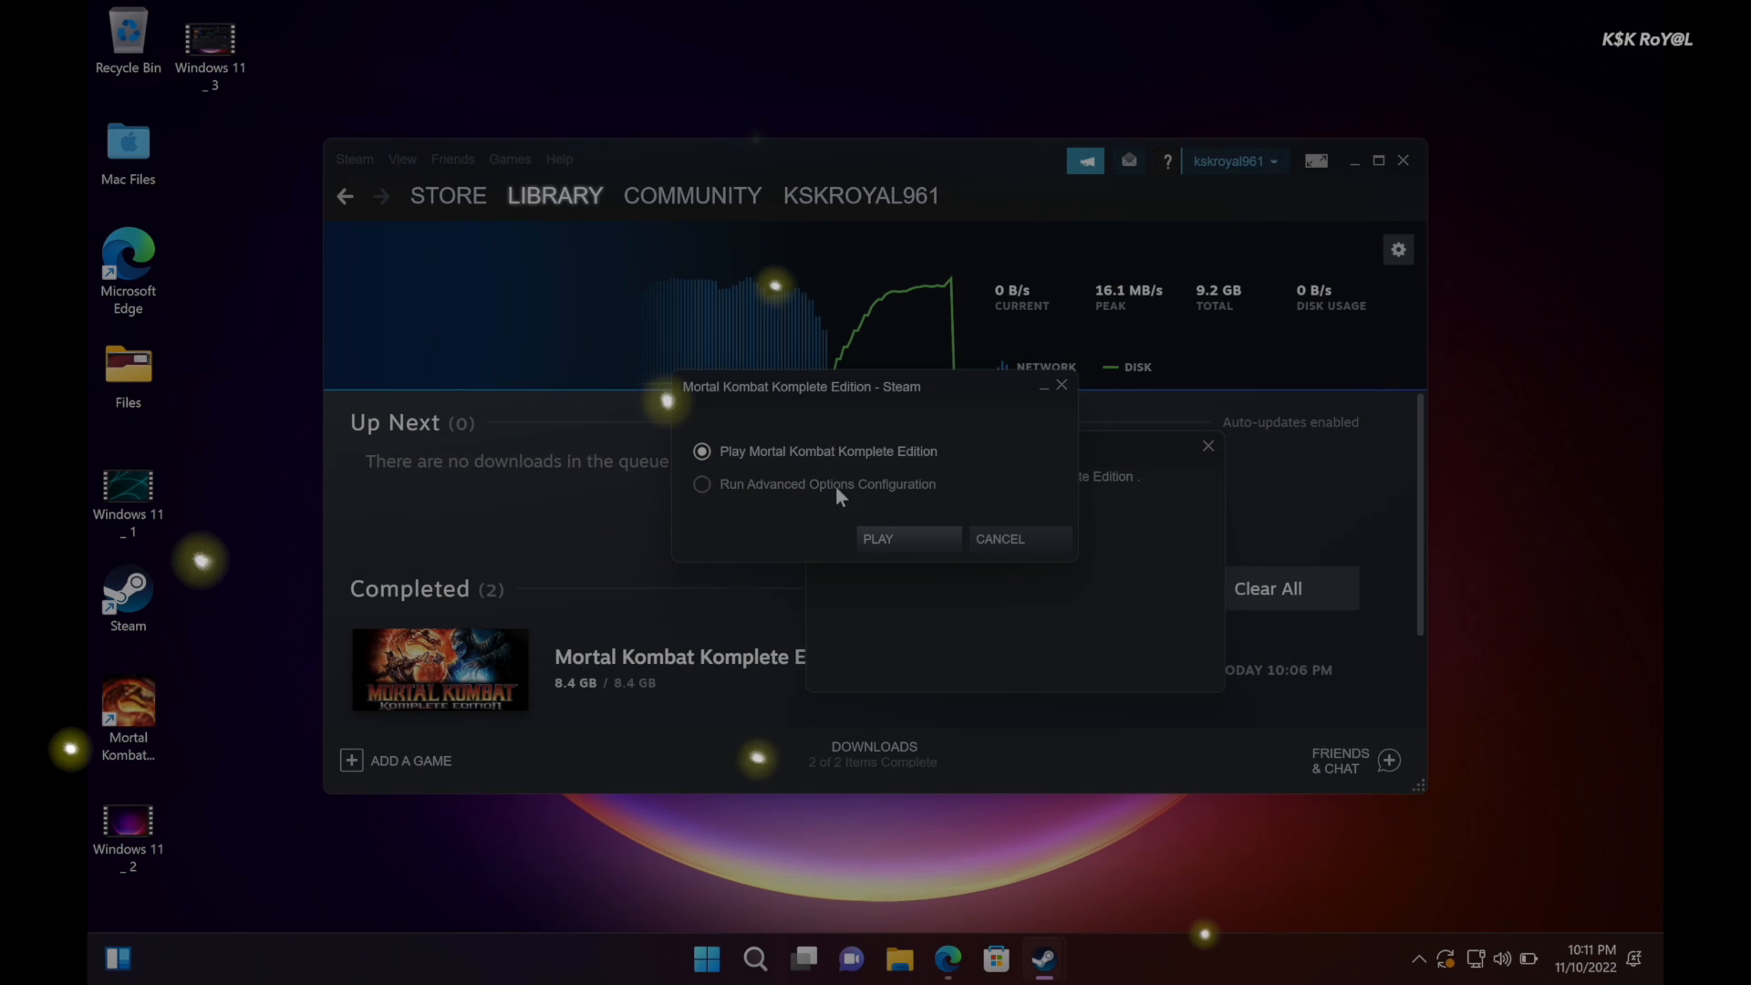
left_click(889, 538)
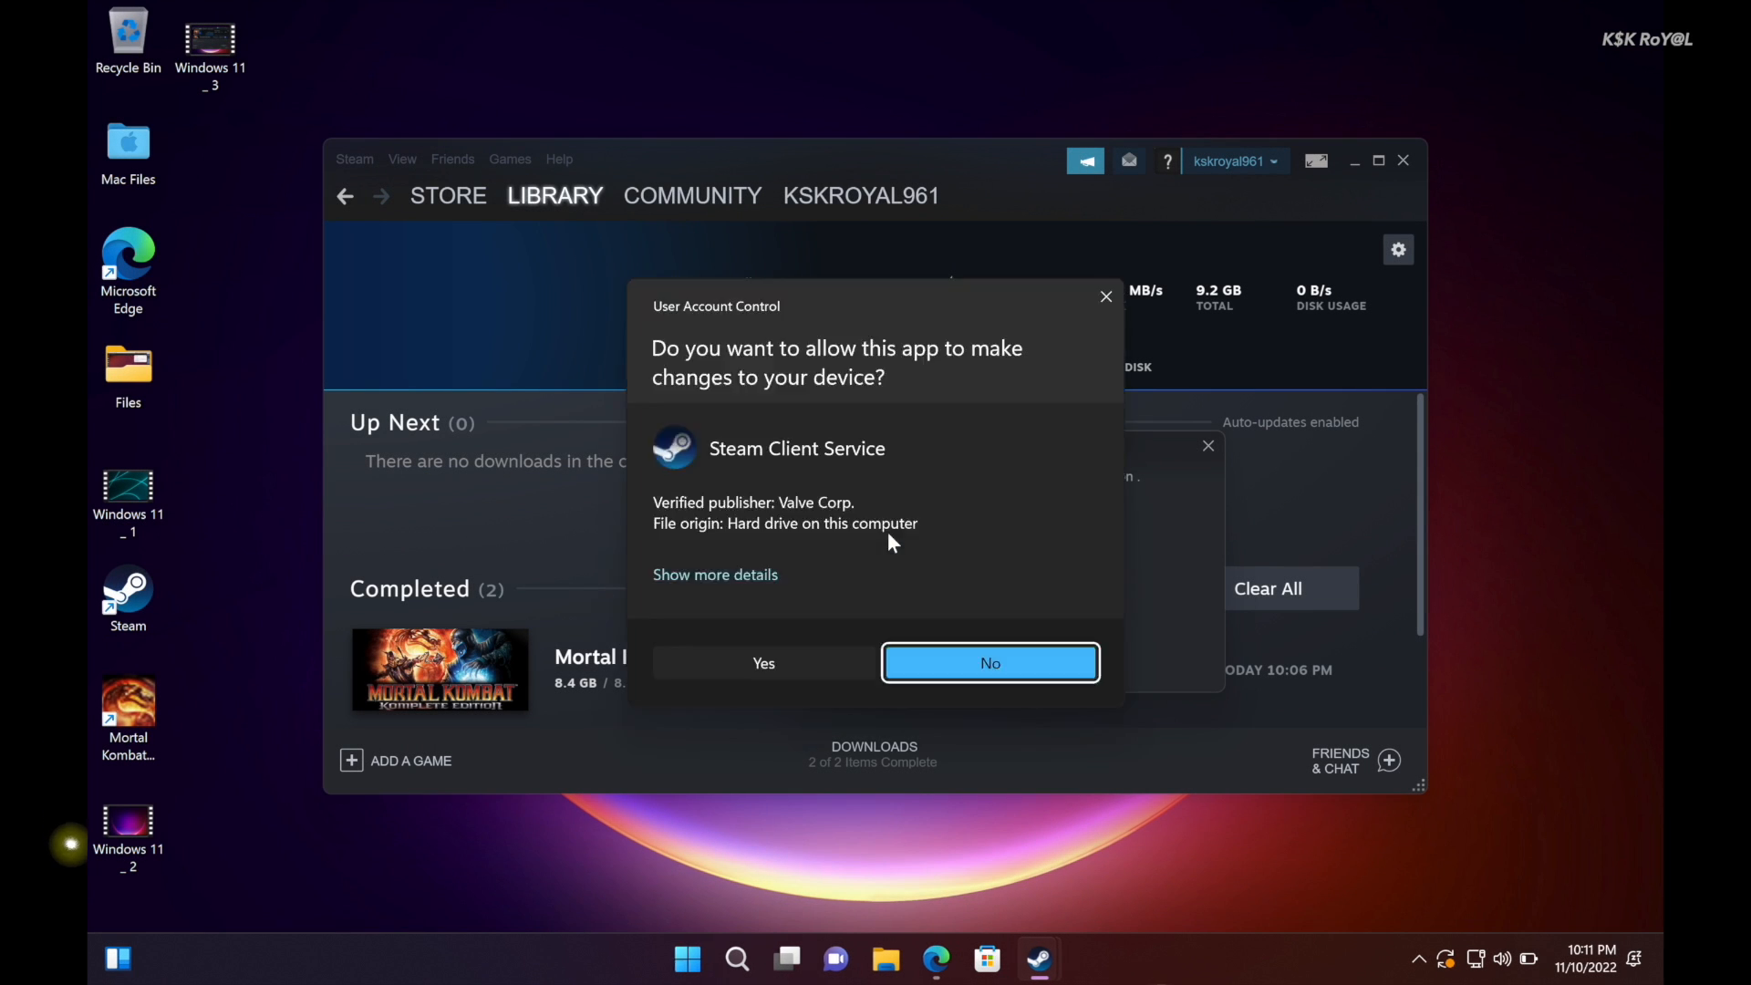
left_click(799, 654)
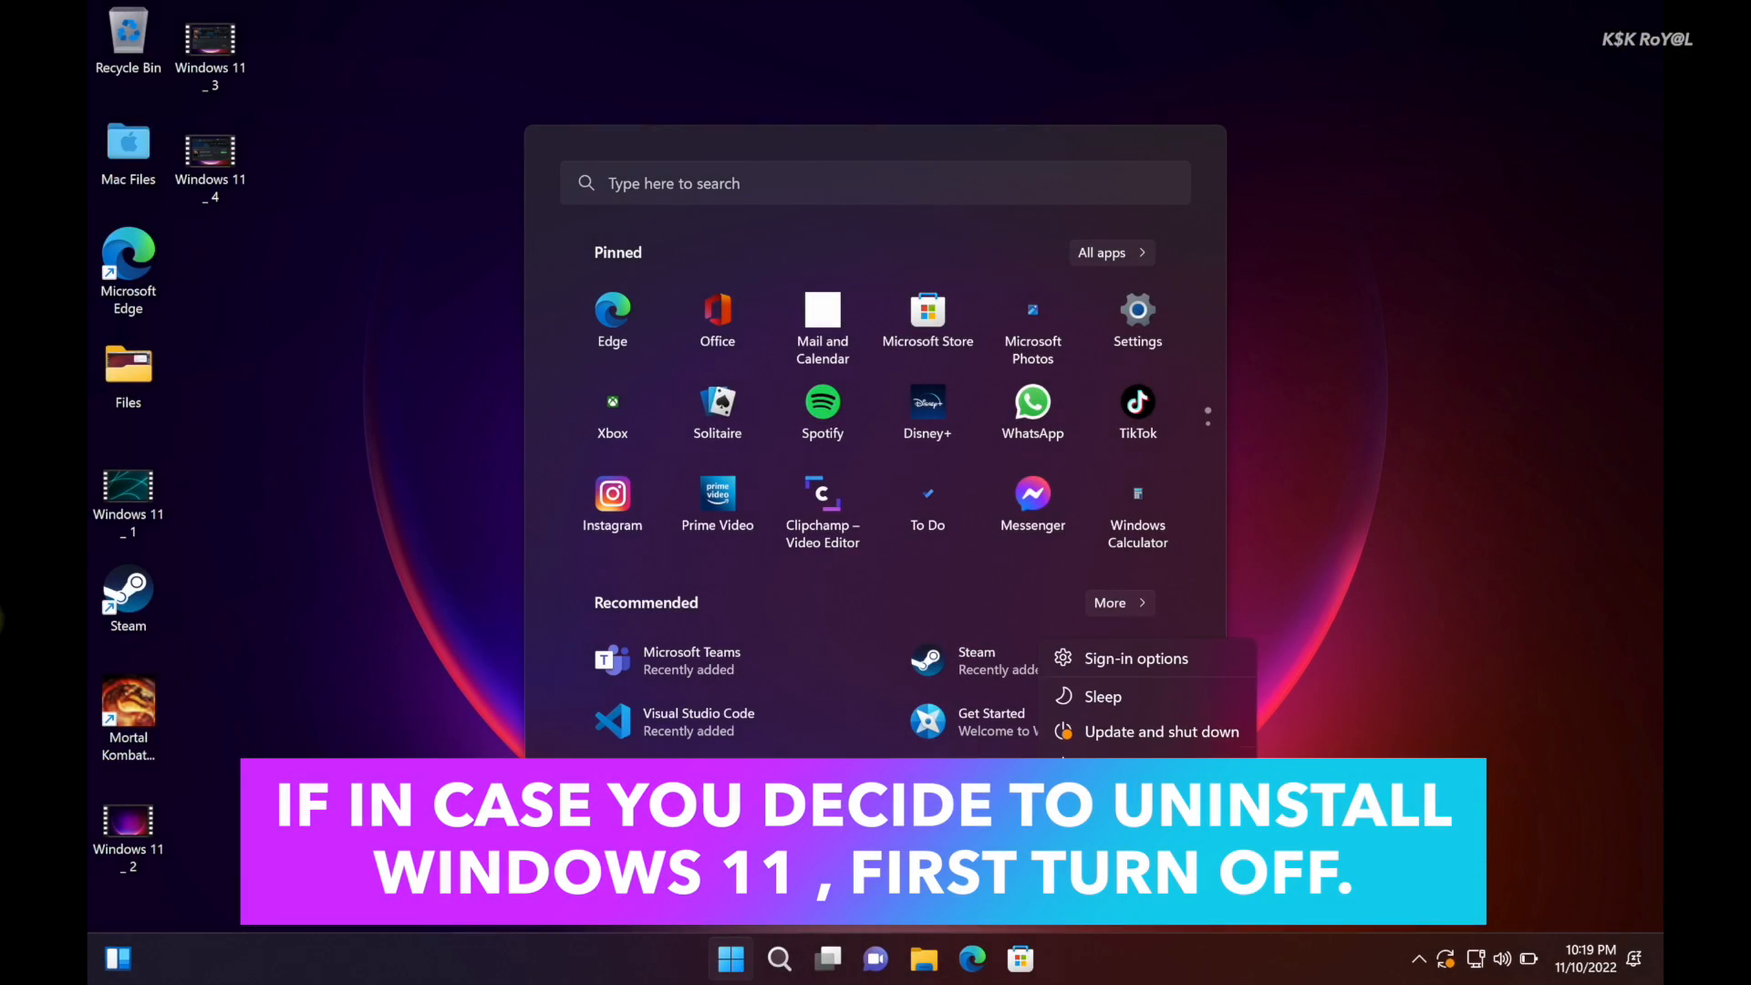
- Shut down Windows and request removal of the "Windows 11" virtual machine from the Parallels Control Center
left_click(1131, 768)
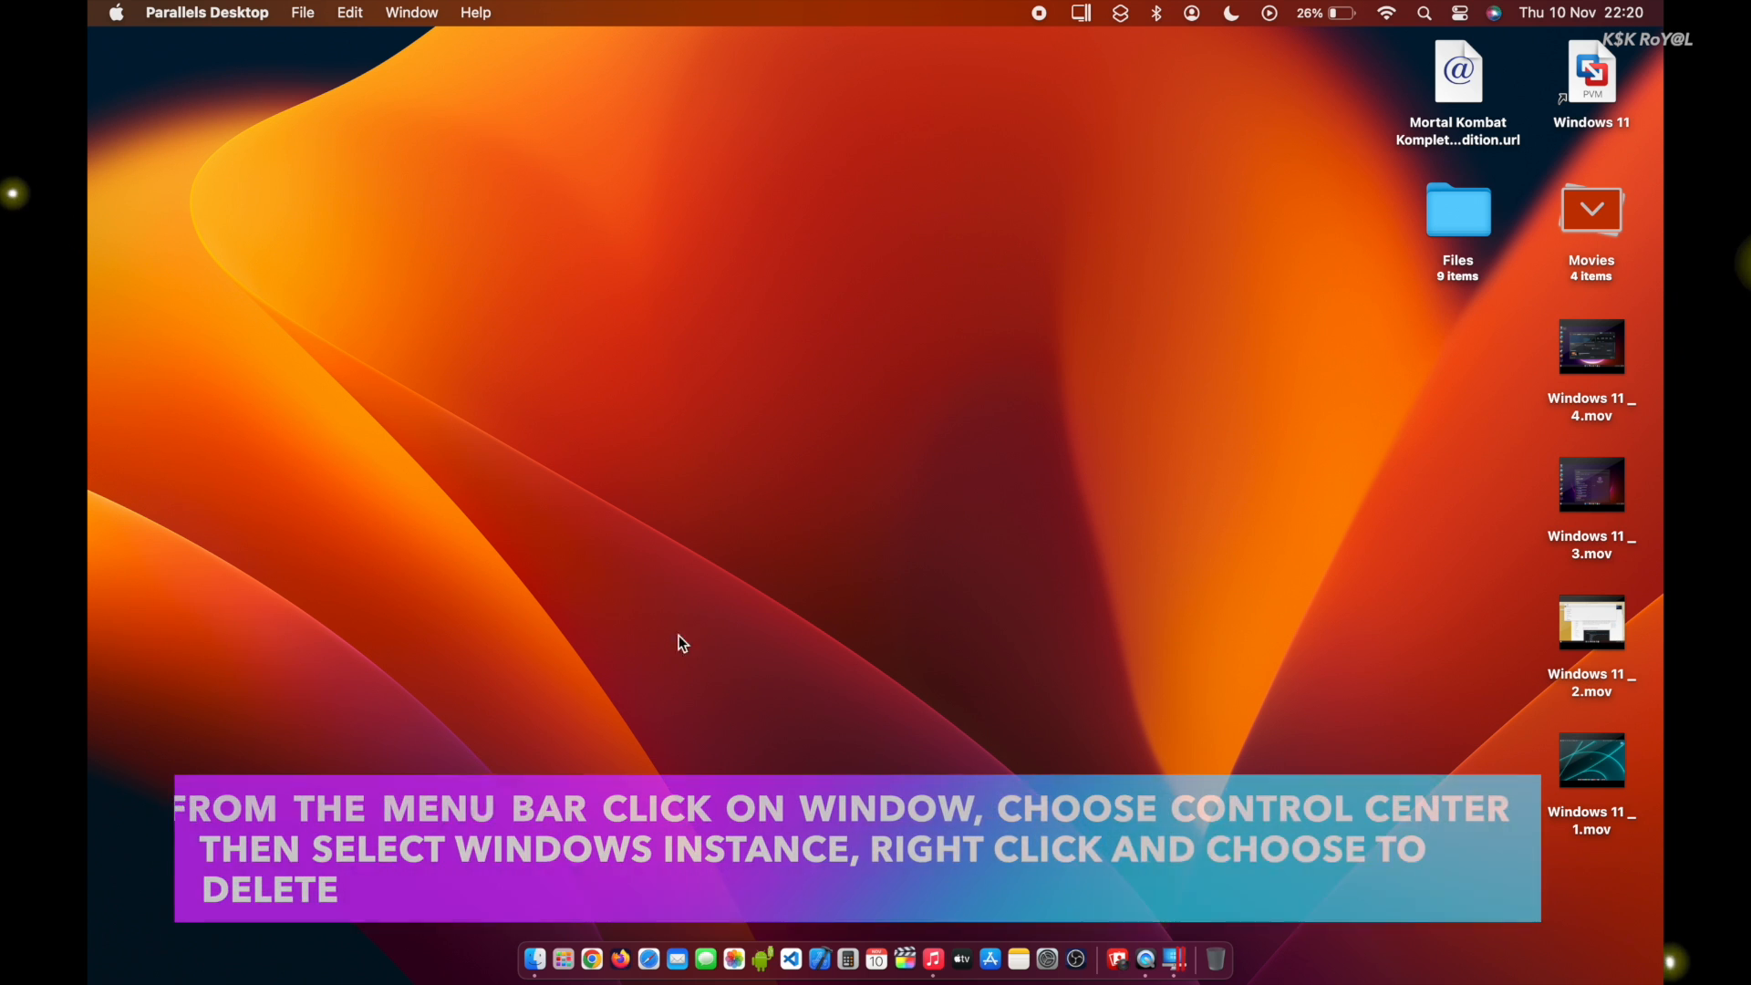
left_click(401, 13)
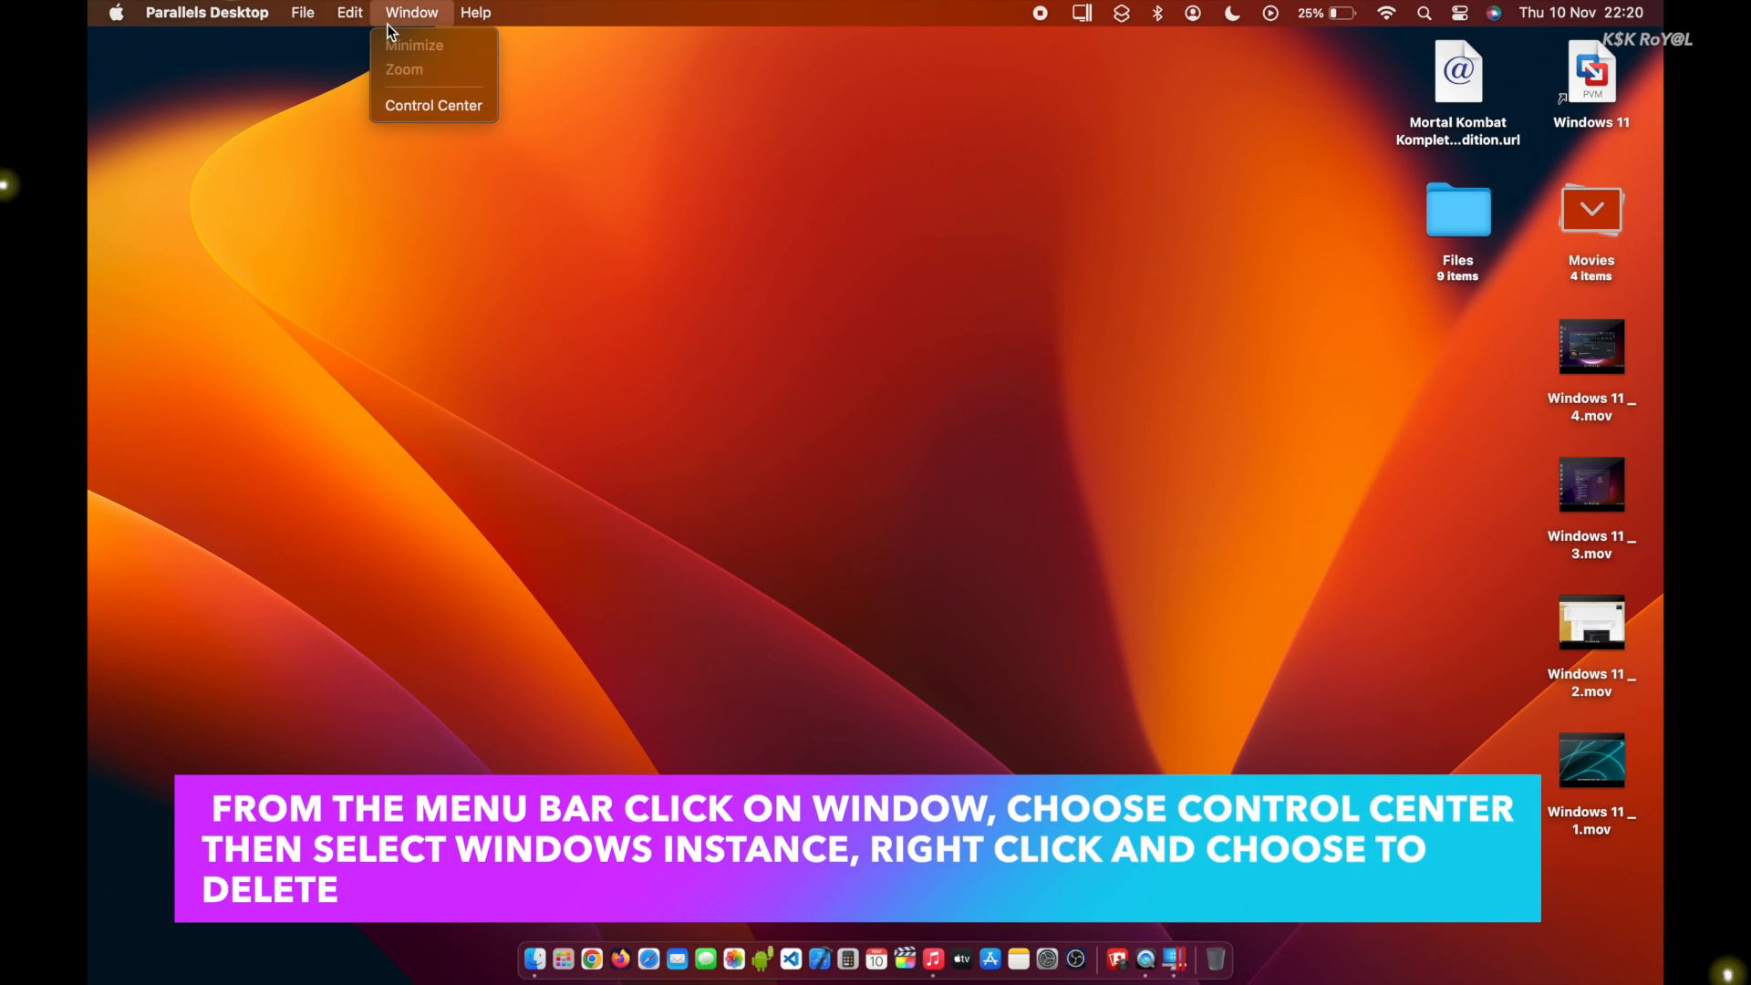
left_click(436, 107)
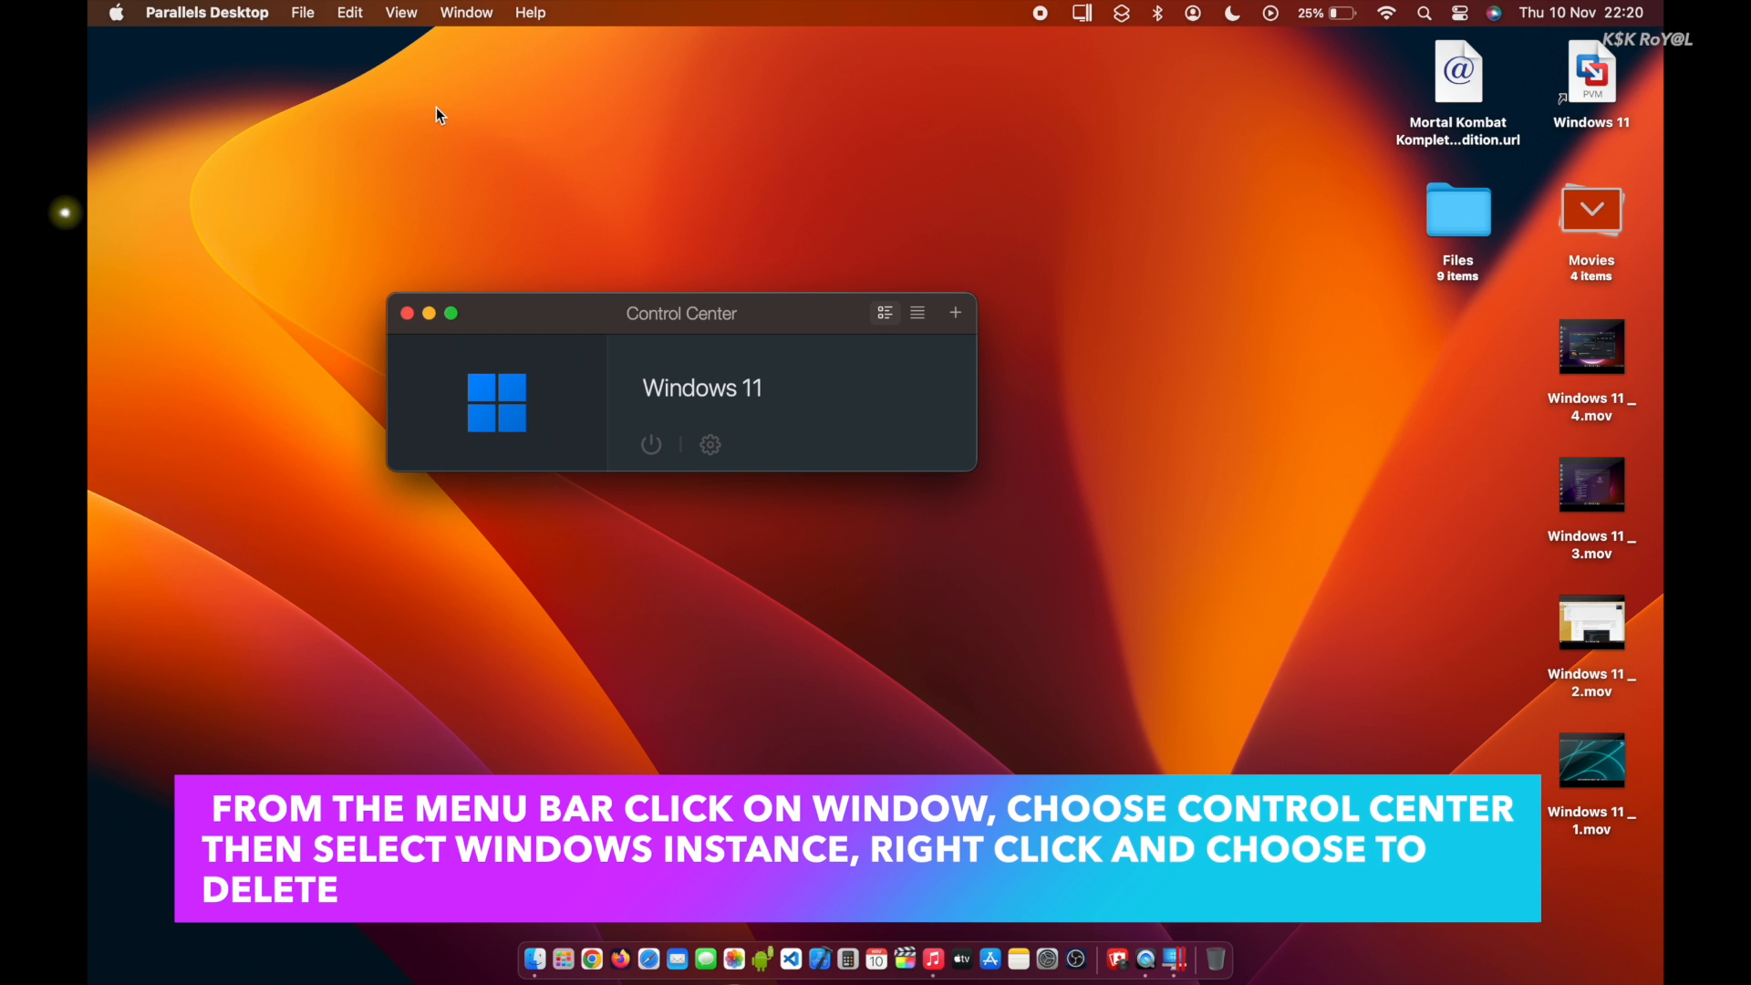
left_click_drag(691, 321, 882, 251)
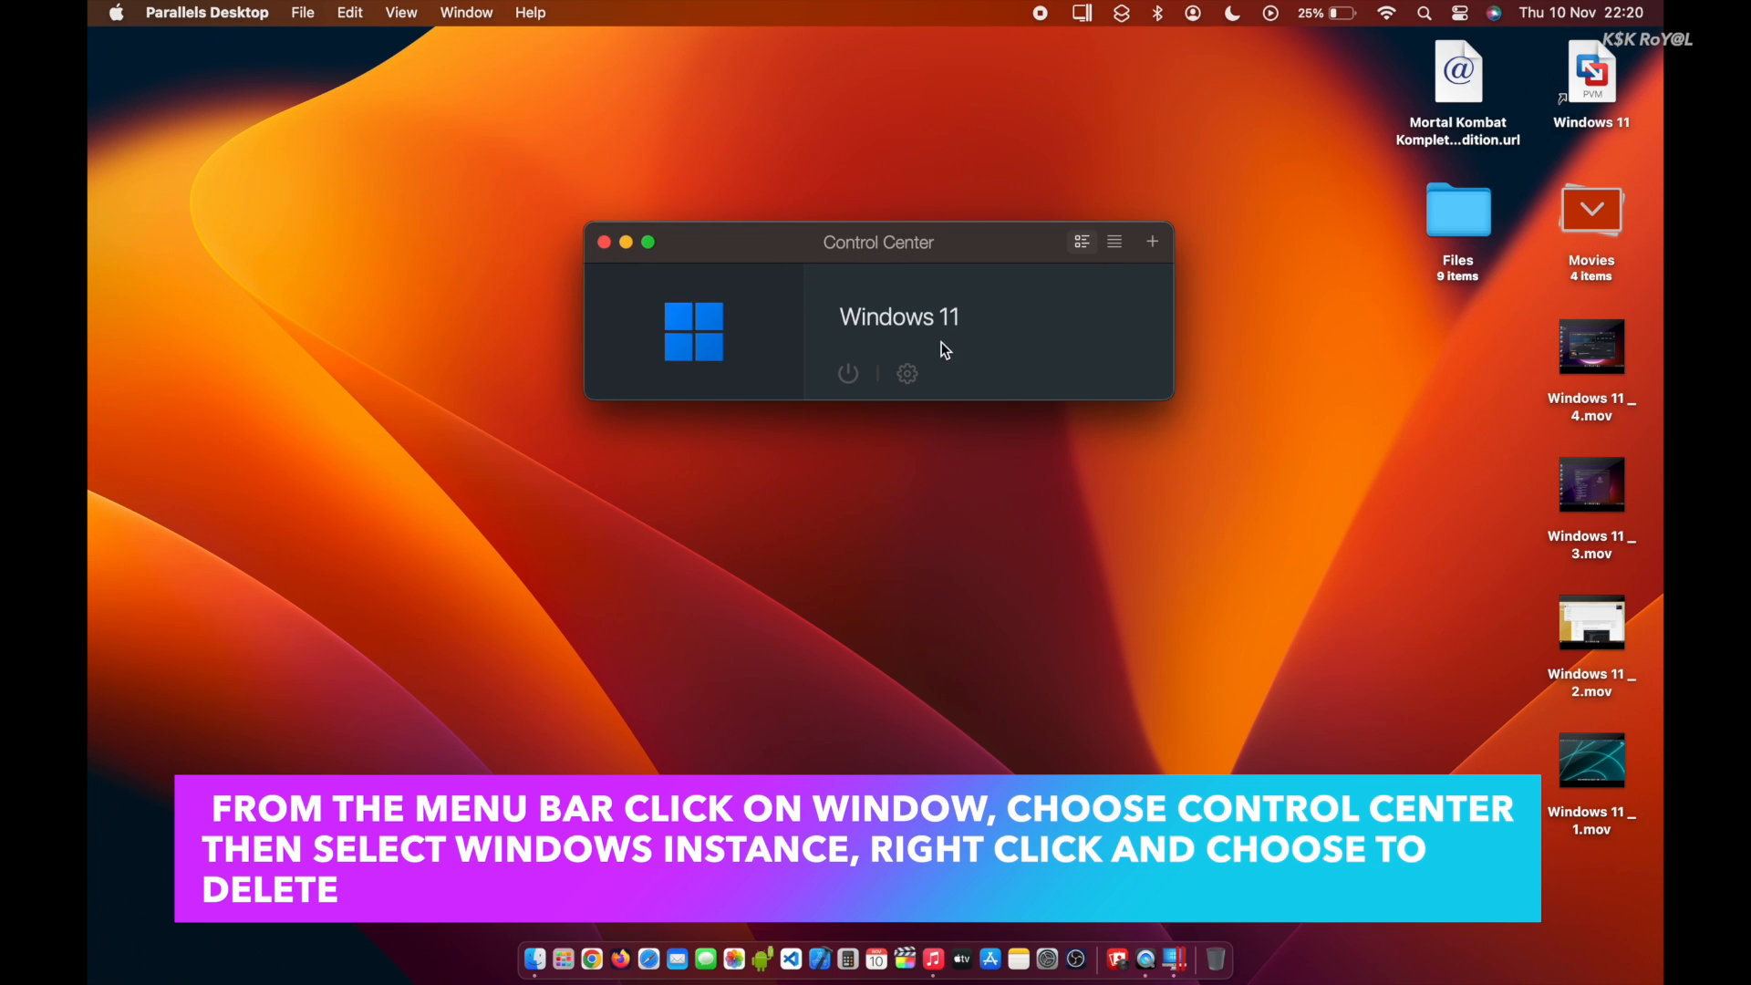
right_click(1027, 280)
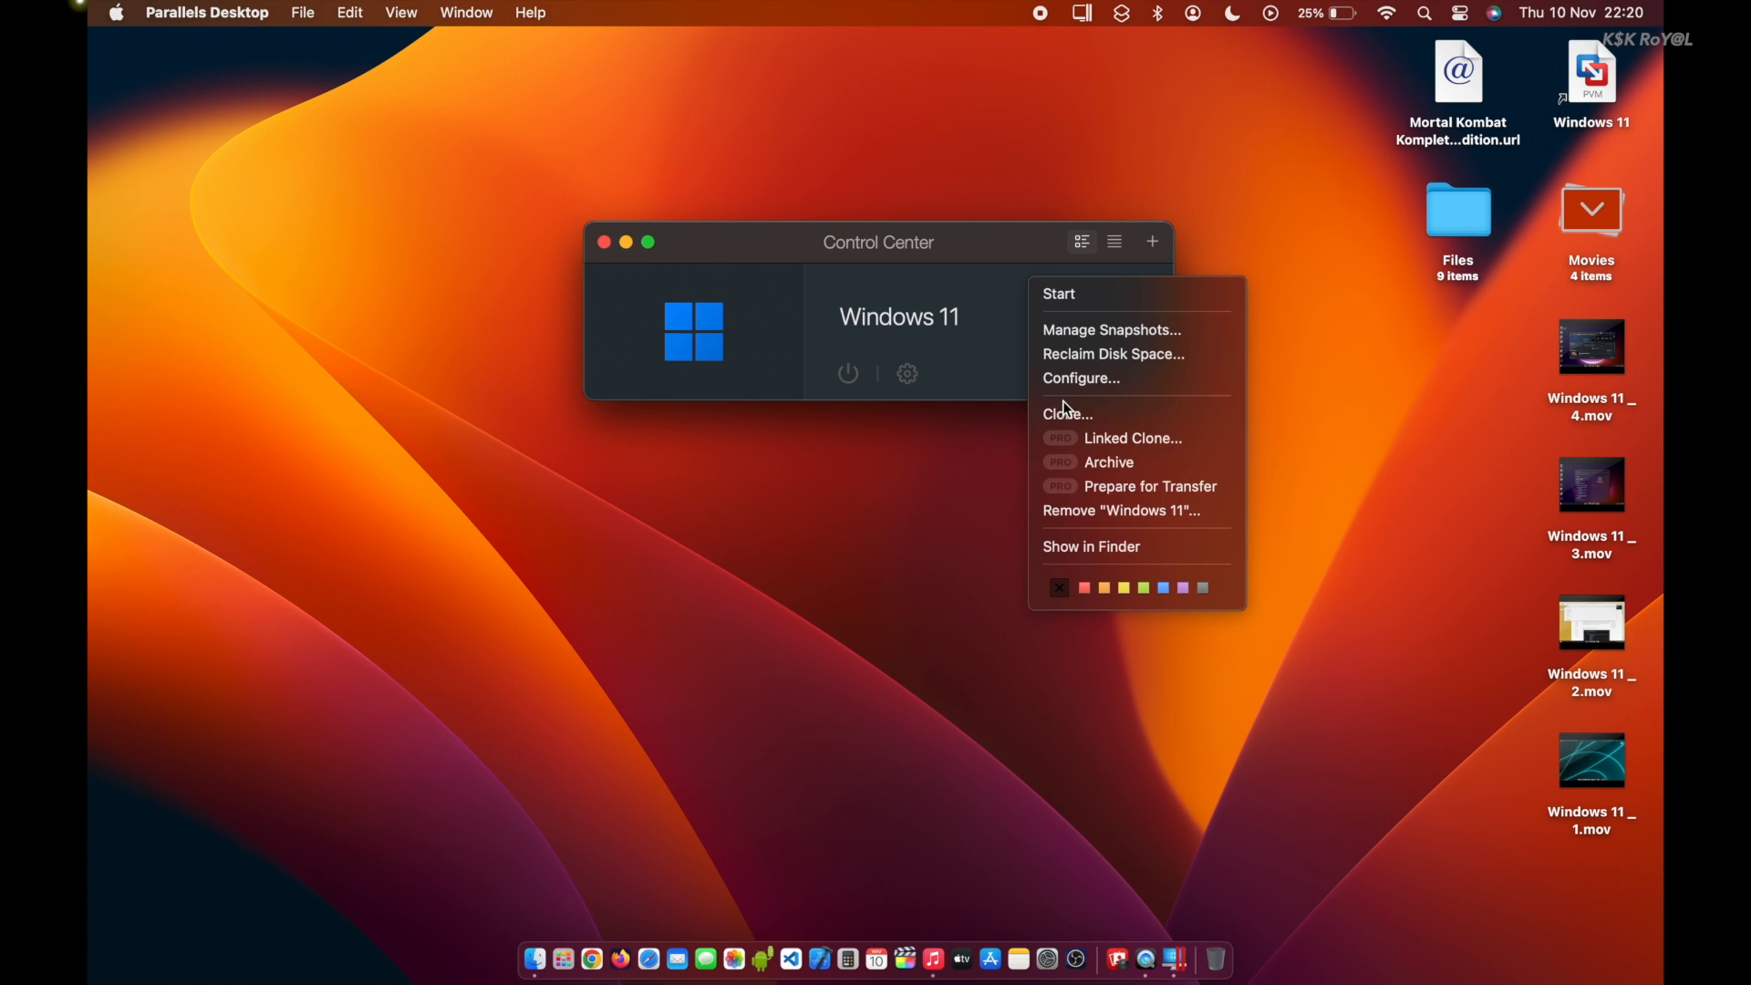
left_click(1079, 512)
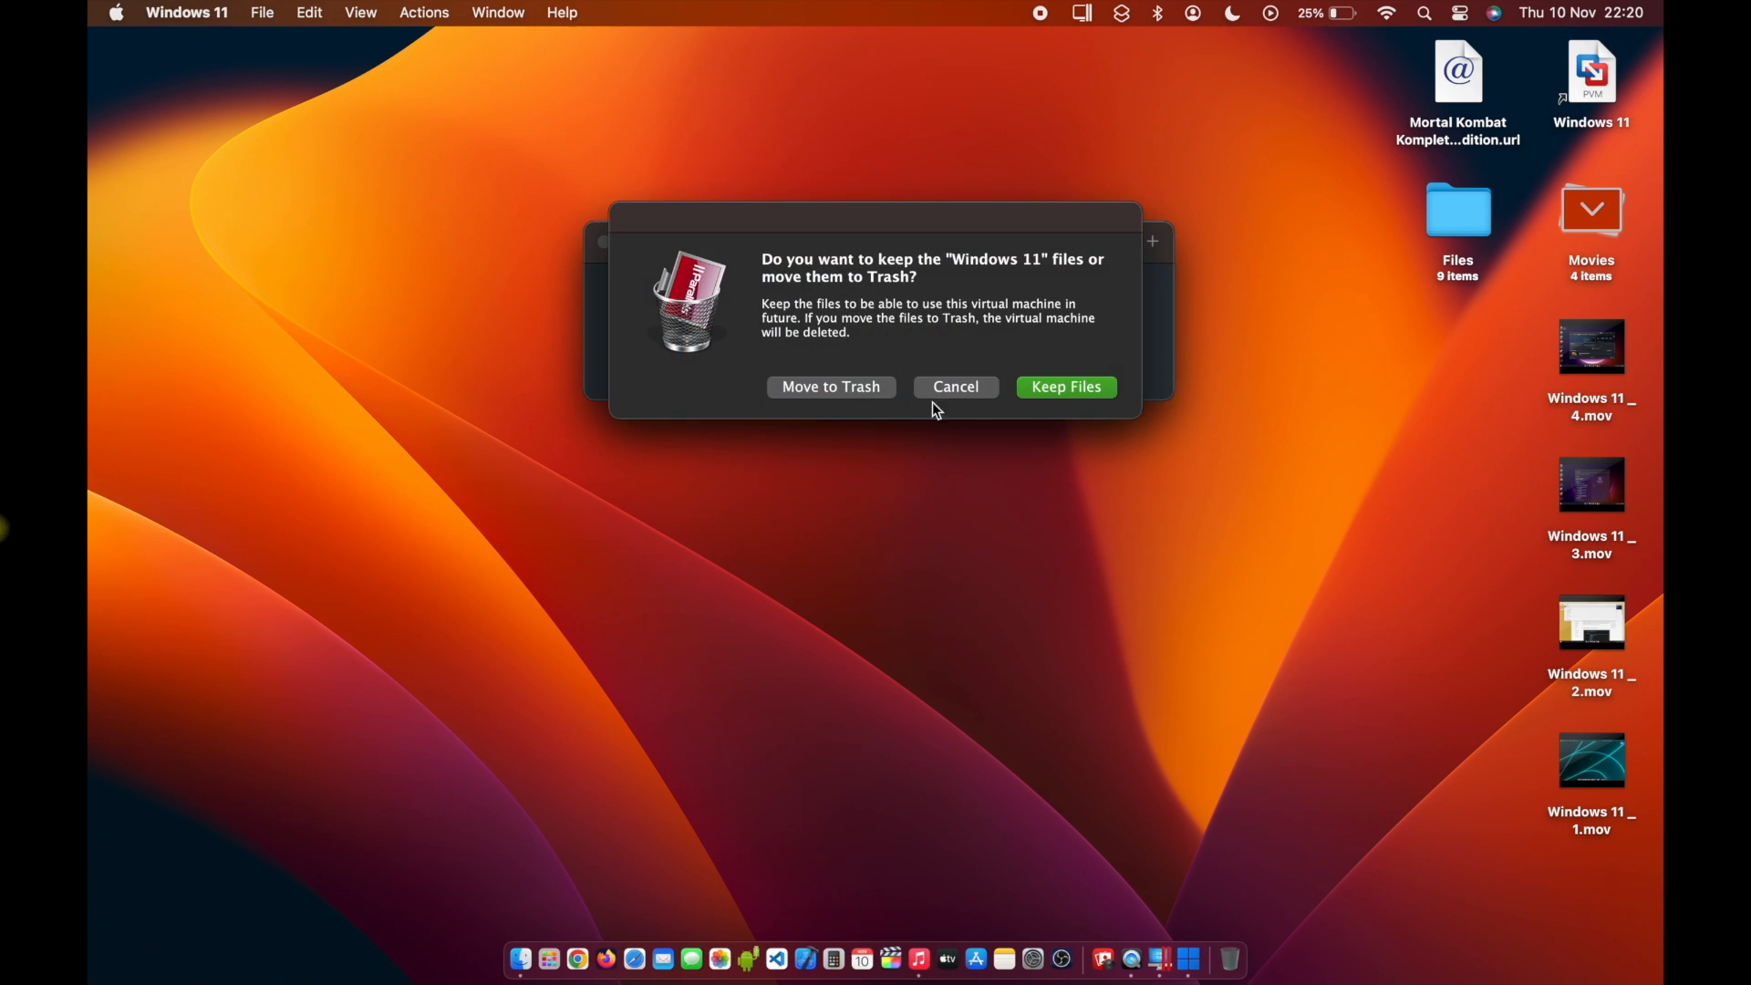